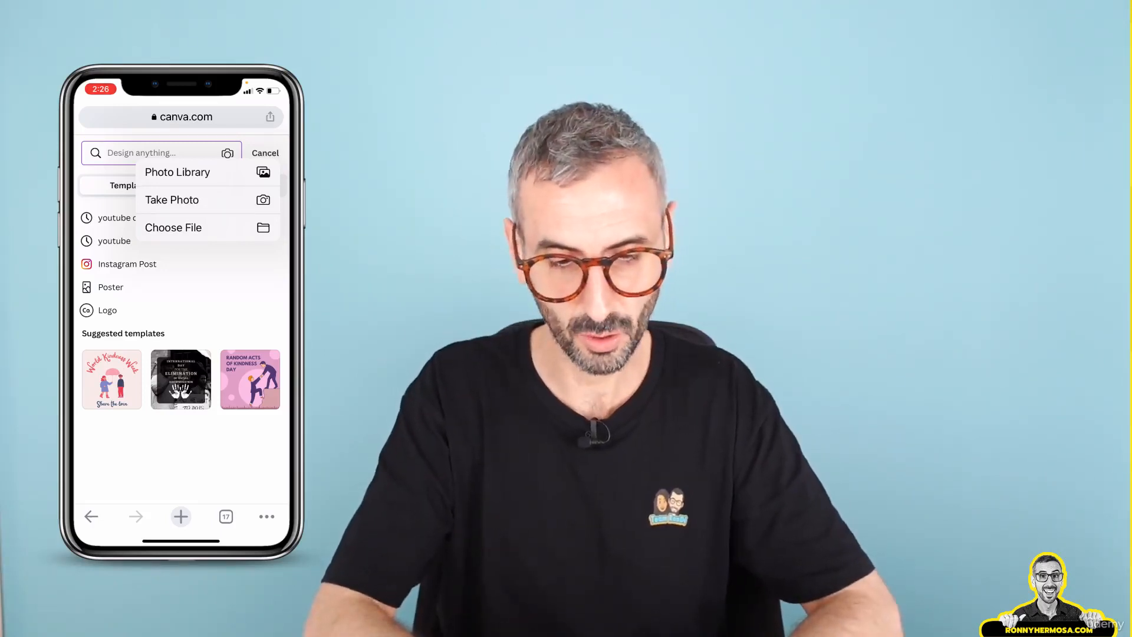
Start a new design by choosing the beach selfie from the phone's Favourites photo album
left_click(178, 172)
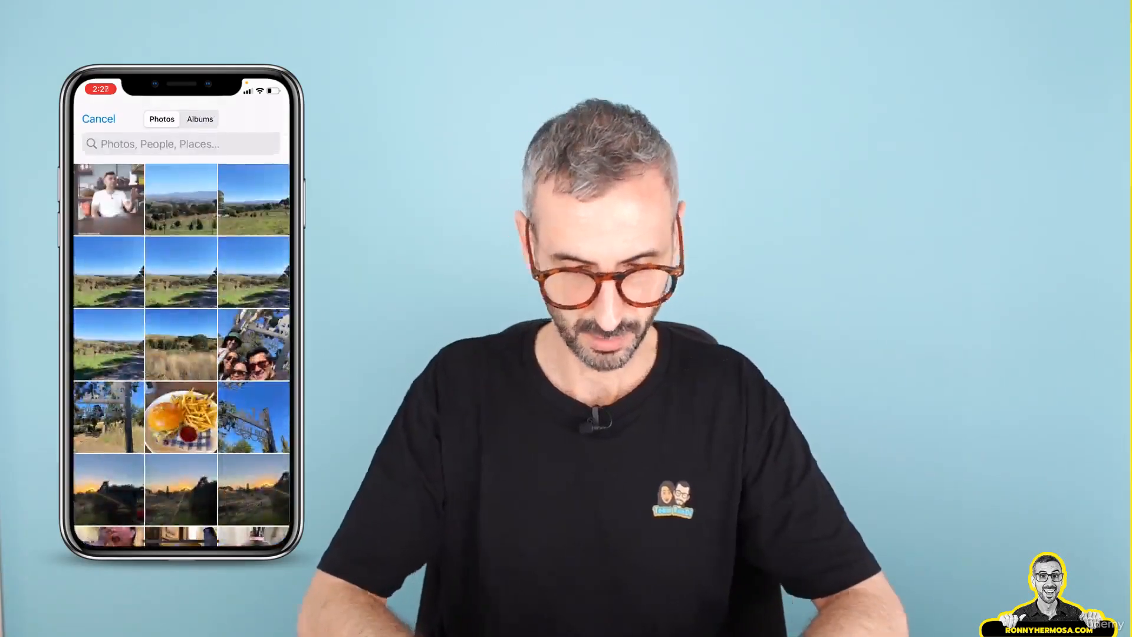
left_click(200, 119)
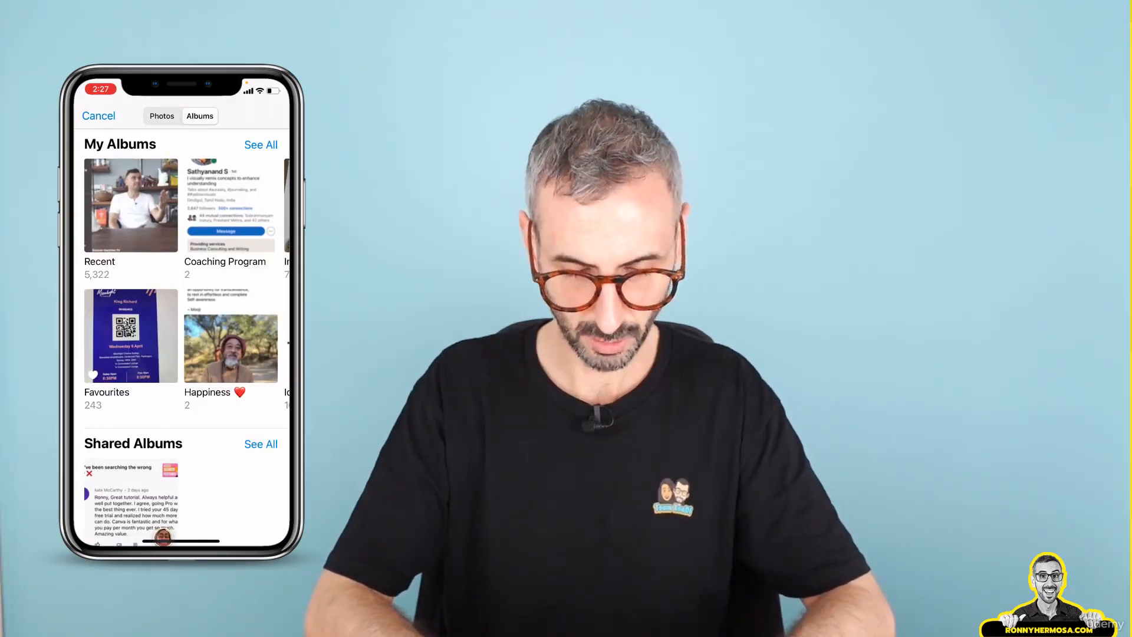
left_click(131, 335)
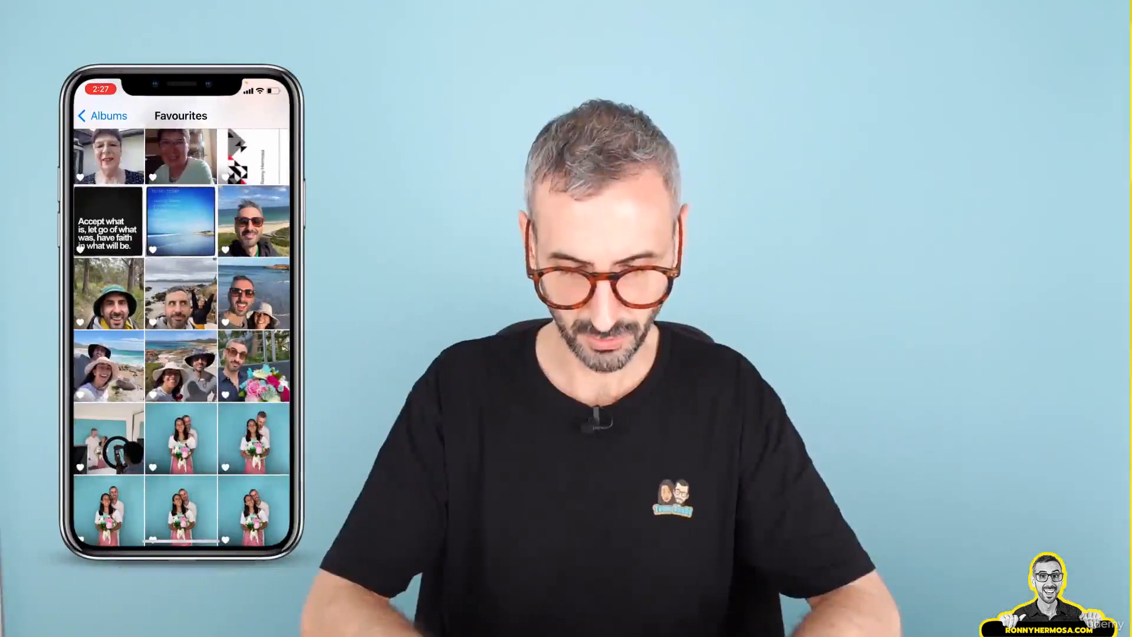
left_click(254, 221)
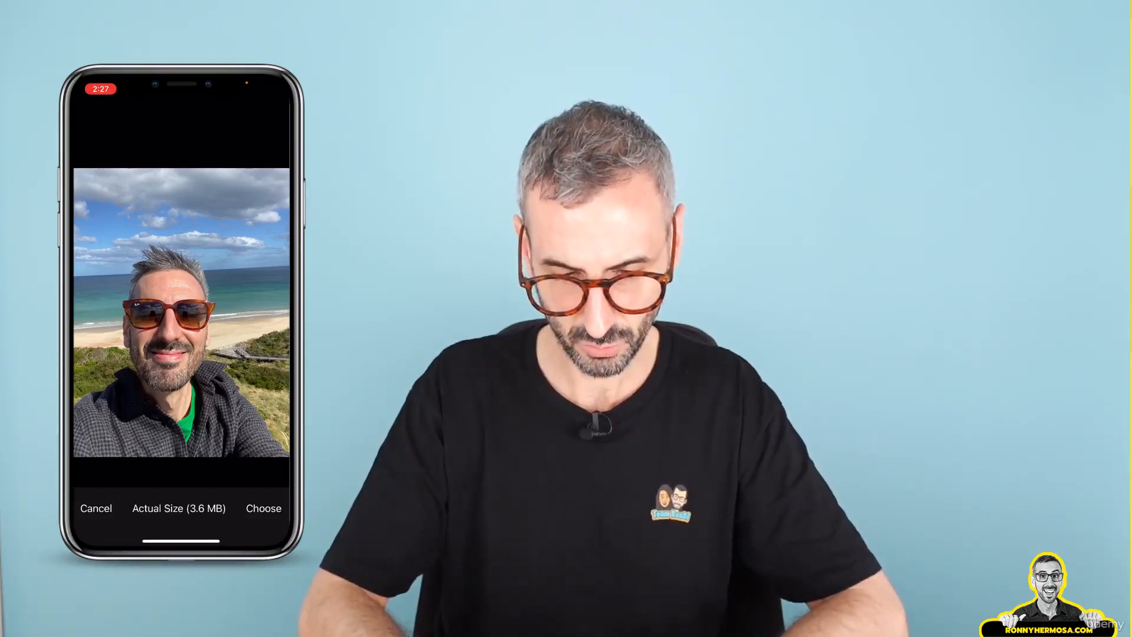
left_click(264, 508)
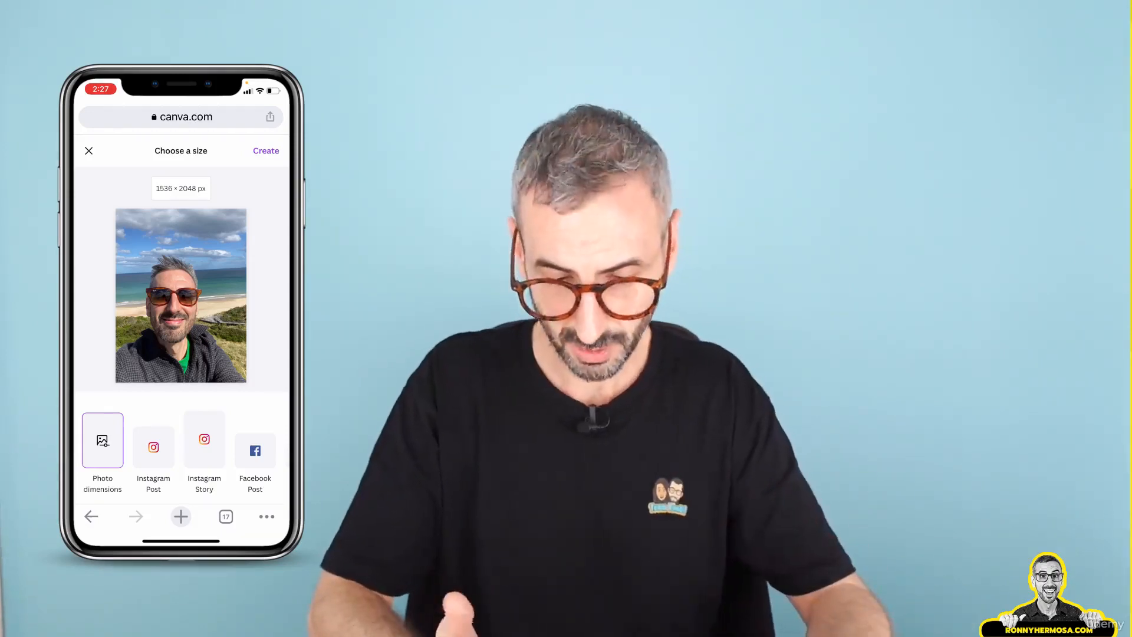
Compare size presets and create the design as a 1080 × 1080 px Instagram Post
scroll(181, 295, "down", 2)
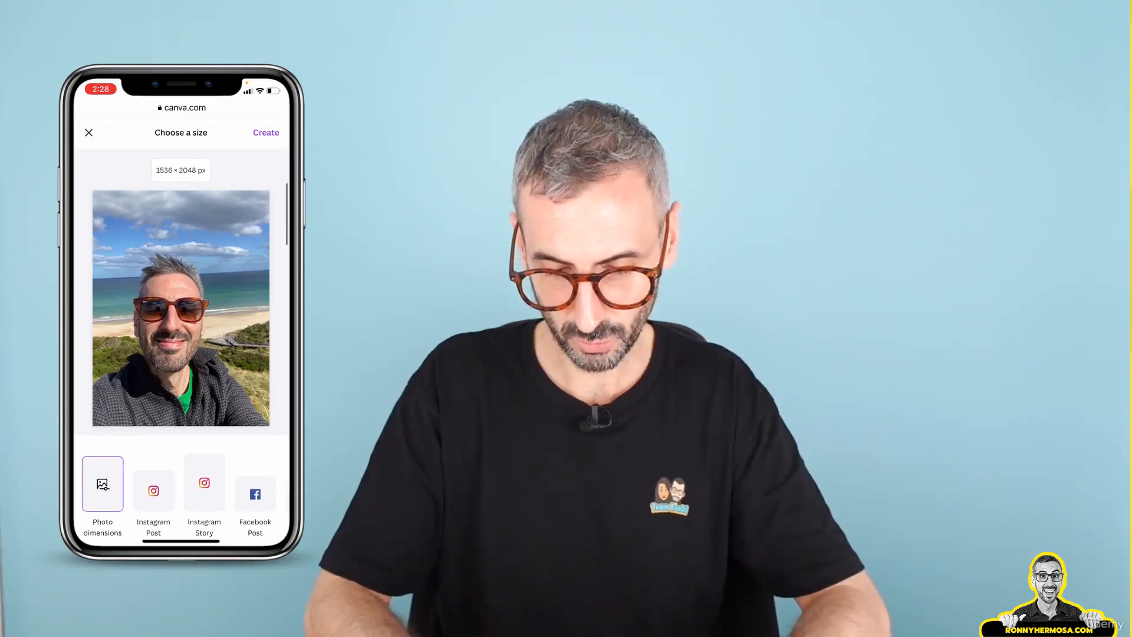
left_click(153, 490)
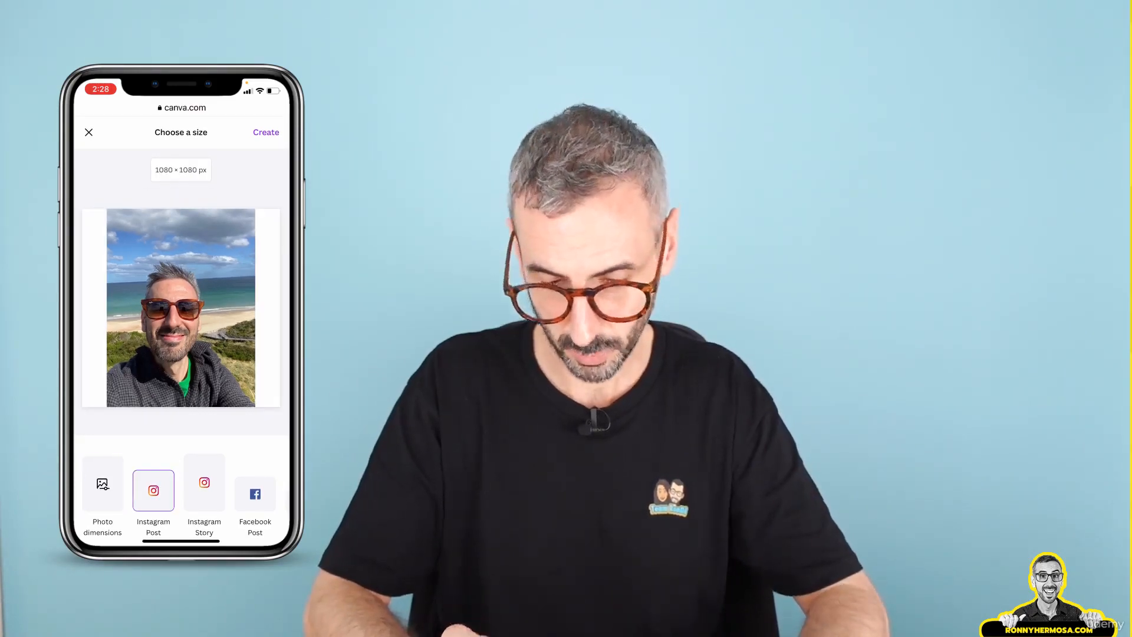
left_click(204, 482)
left_click(255, 494)
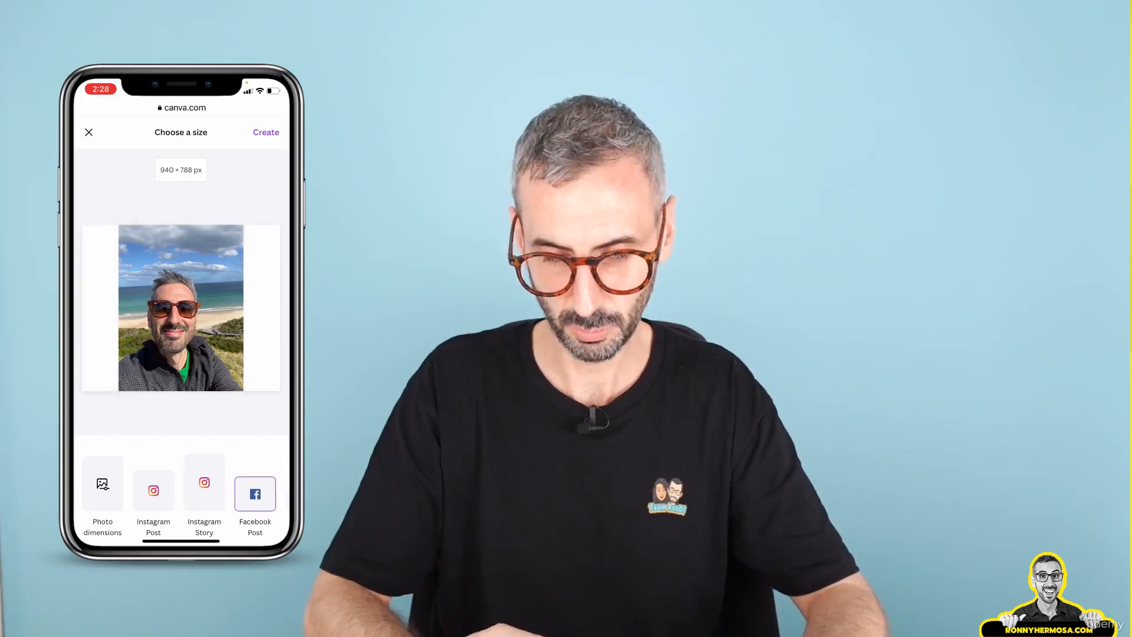
scroll(181, 494, "right", 4)
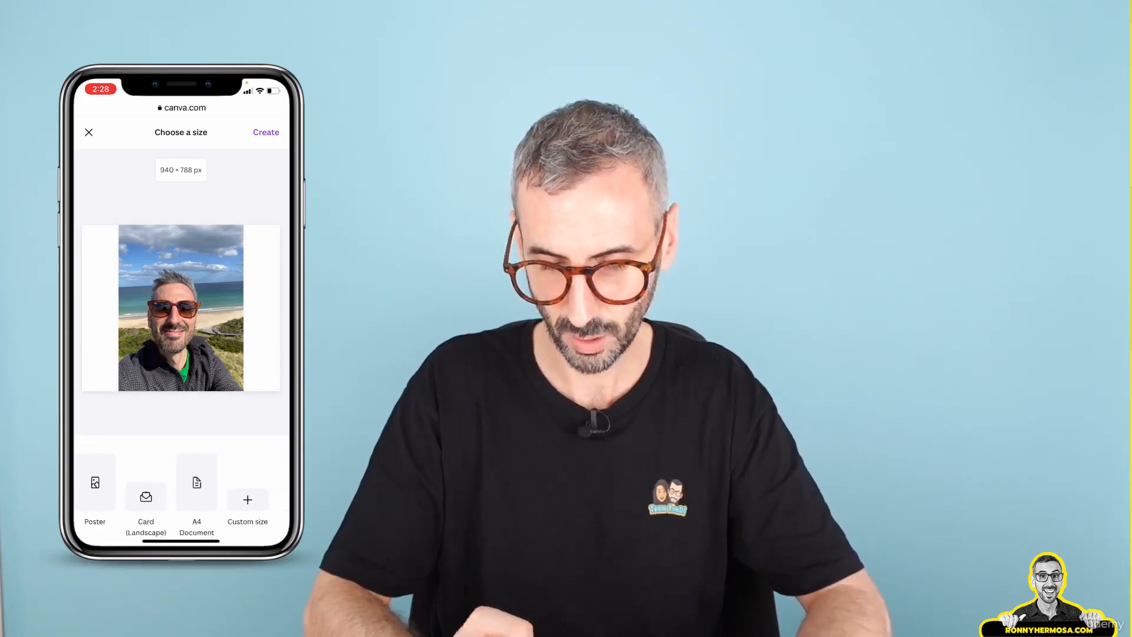
scroll(181, 495, "left", 4)
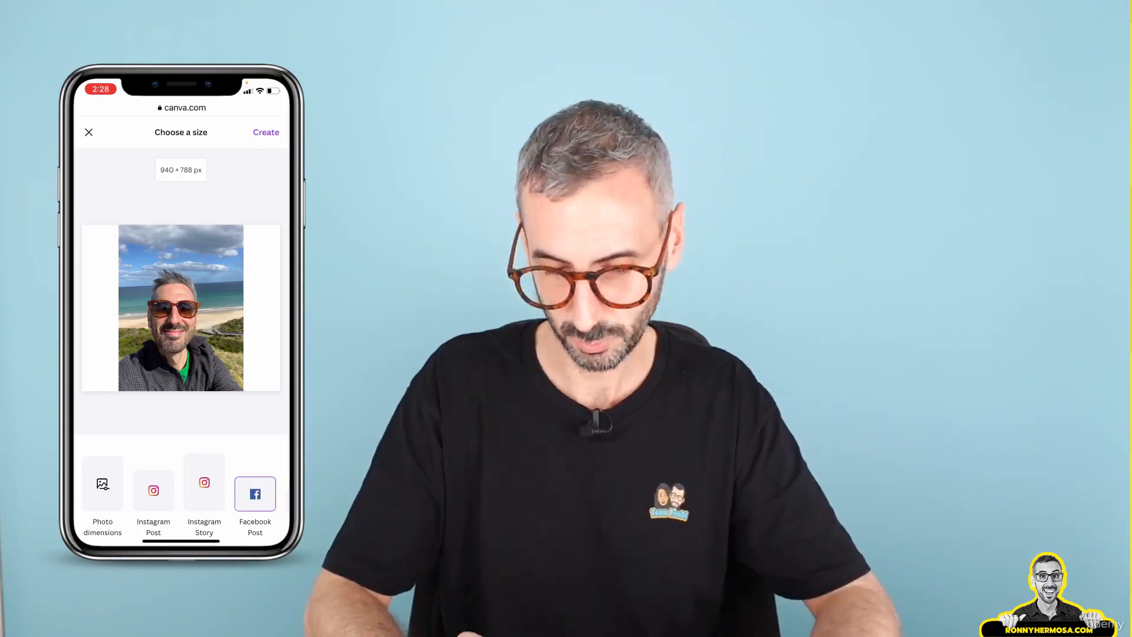
left_click(154, 490)
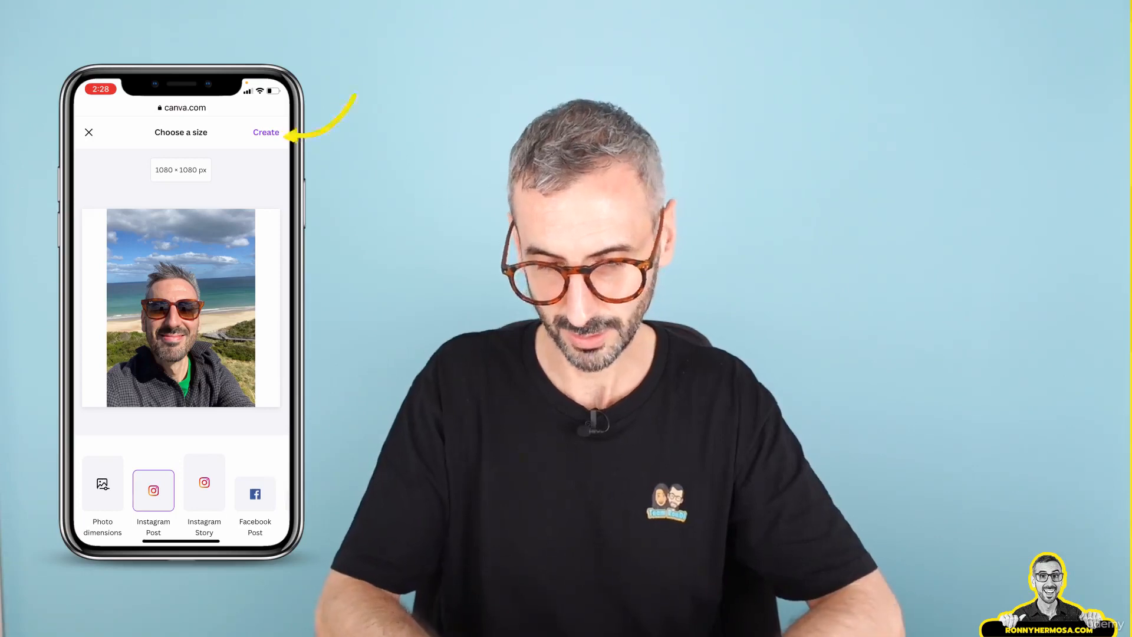
left_click(266, 132)
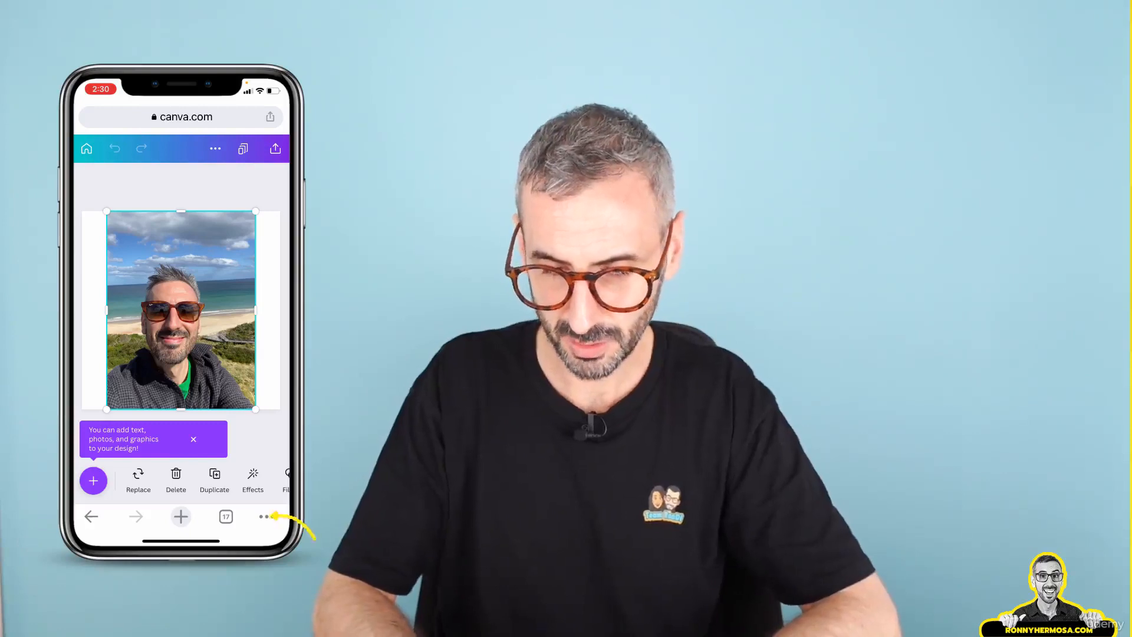
Rename the design to the owner's first name followed by 'profile picture'
left_click(215, 148)
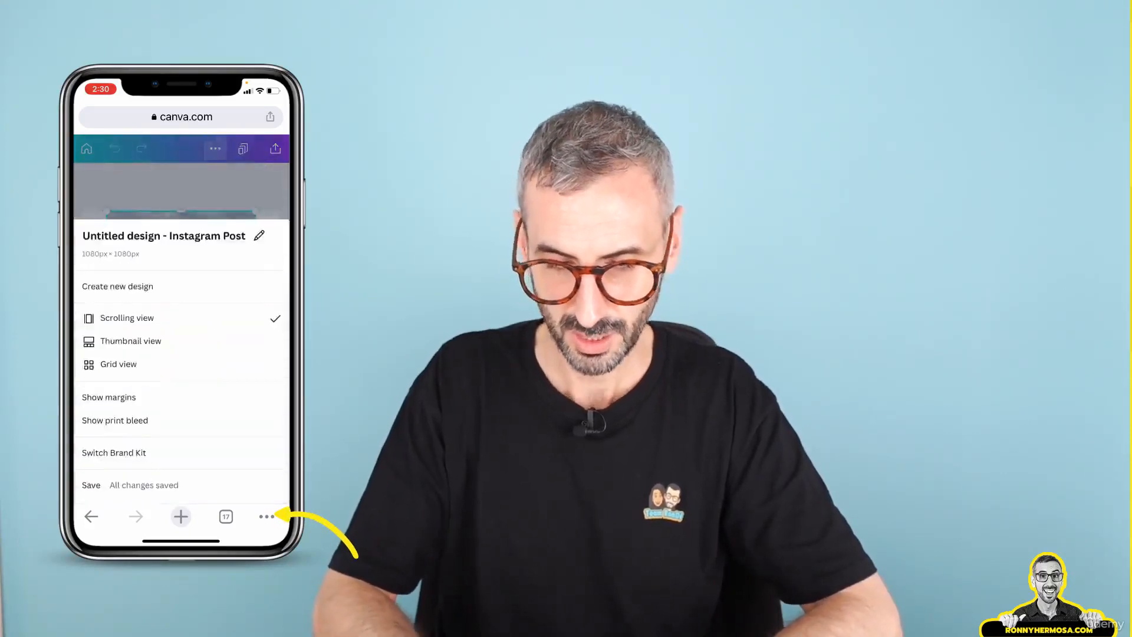
left_click(258, 235)
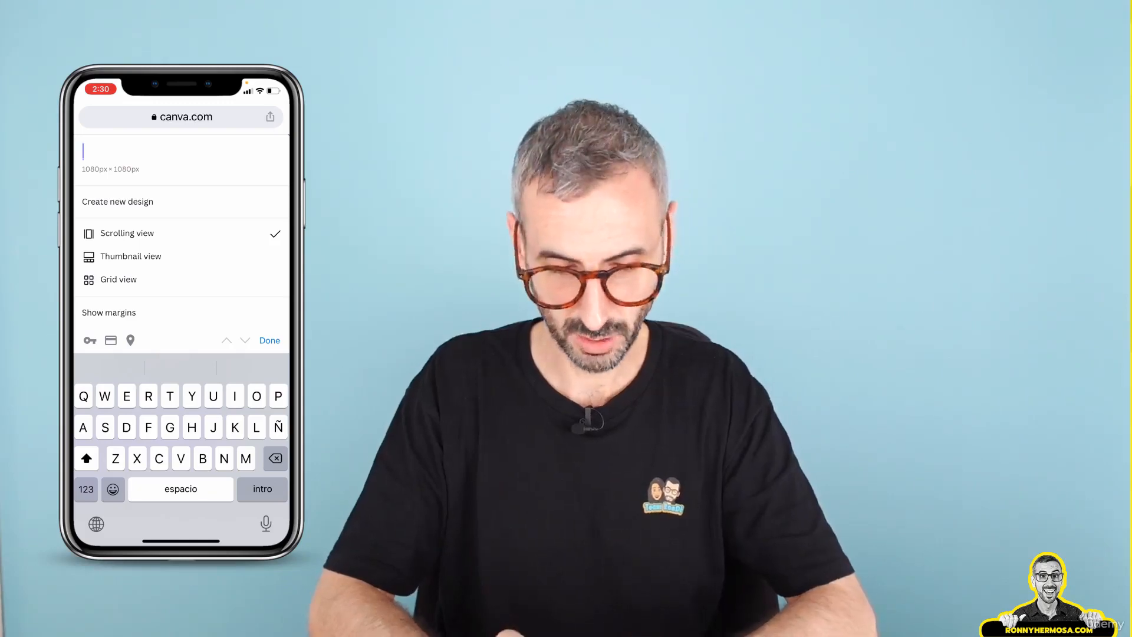
type("Ronny pr")
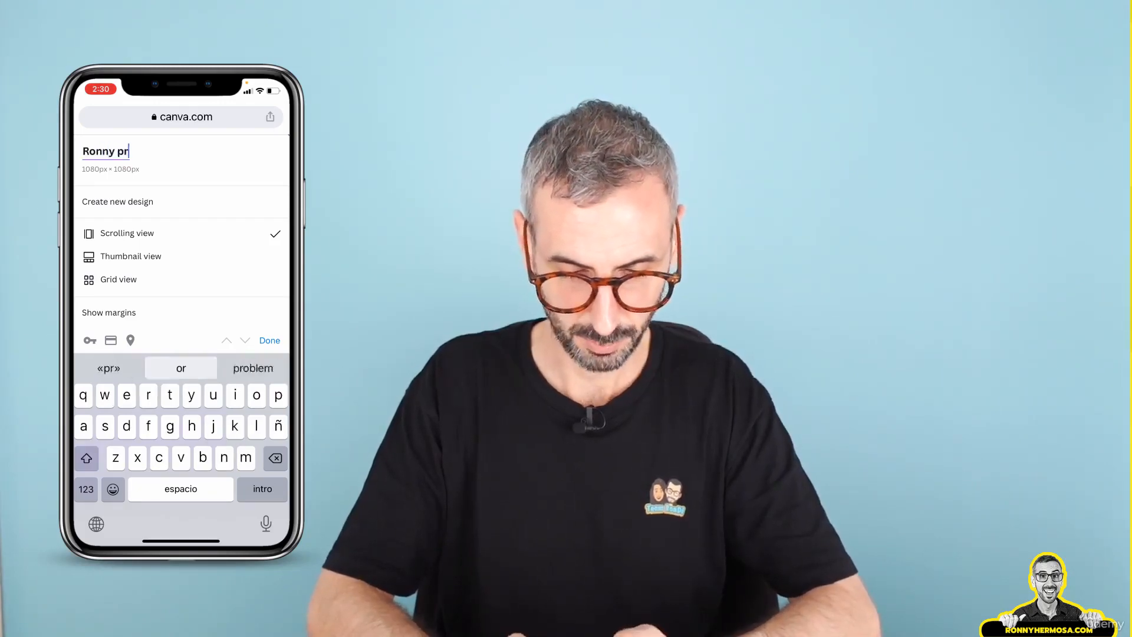
type("ofile pi")
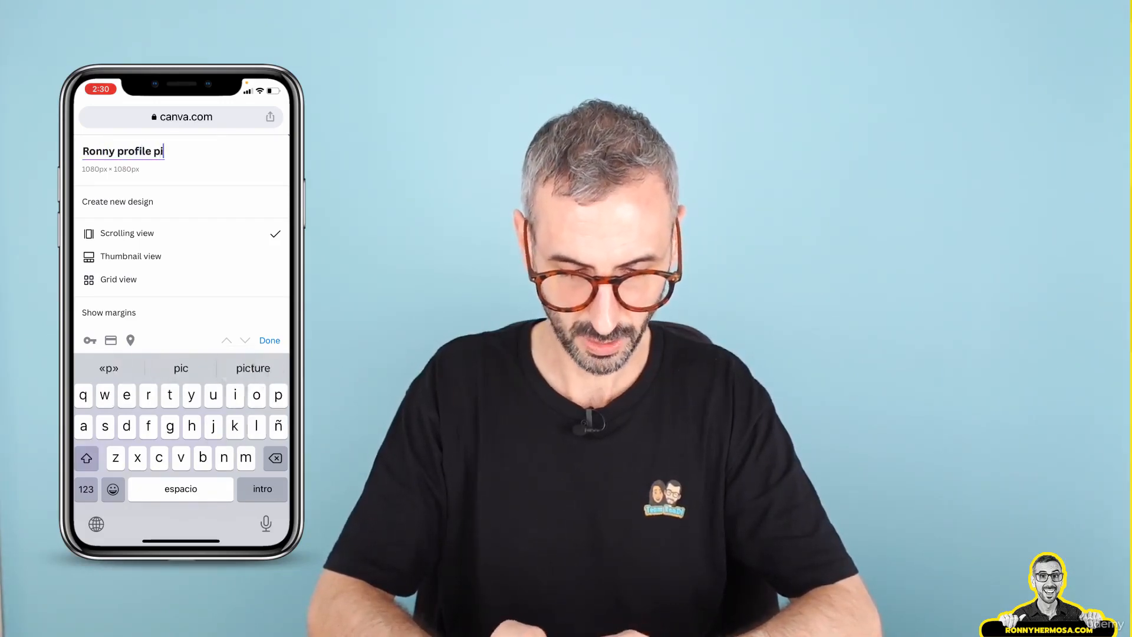
type("cture")
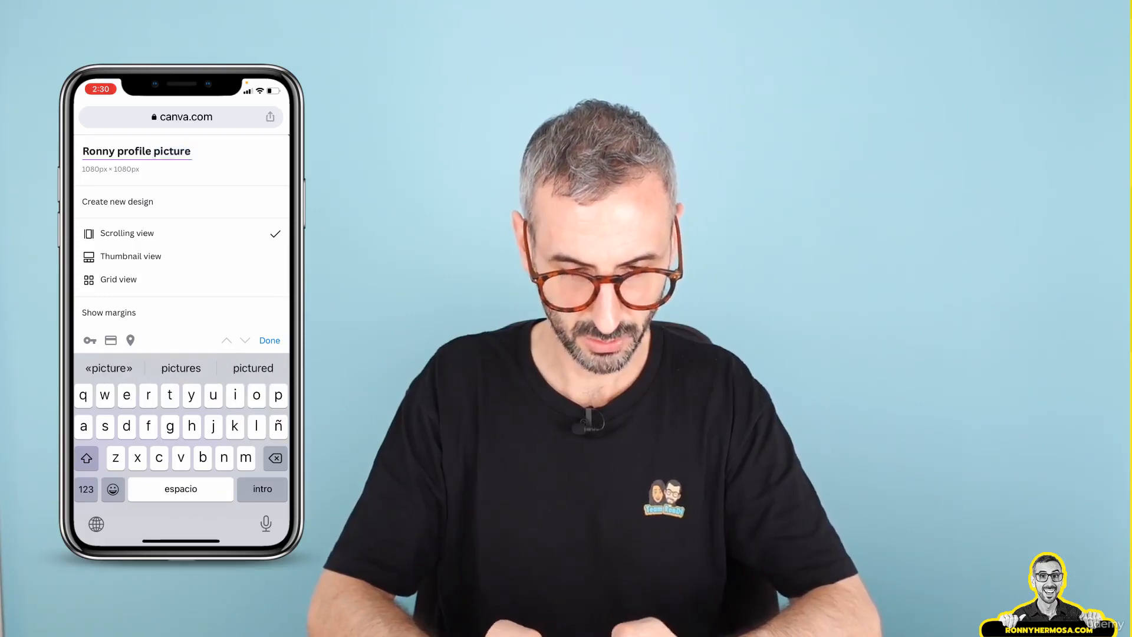
left_click(269, 340)
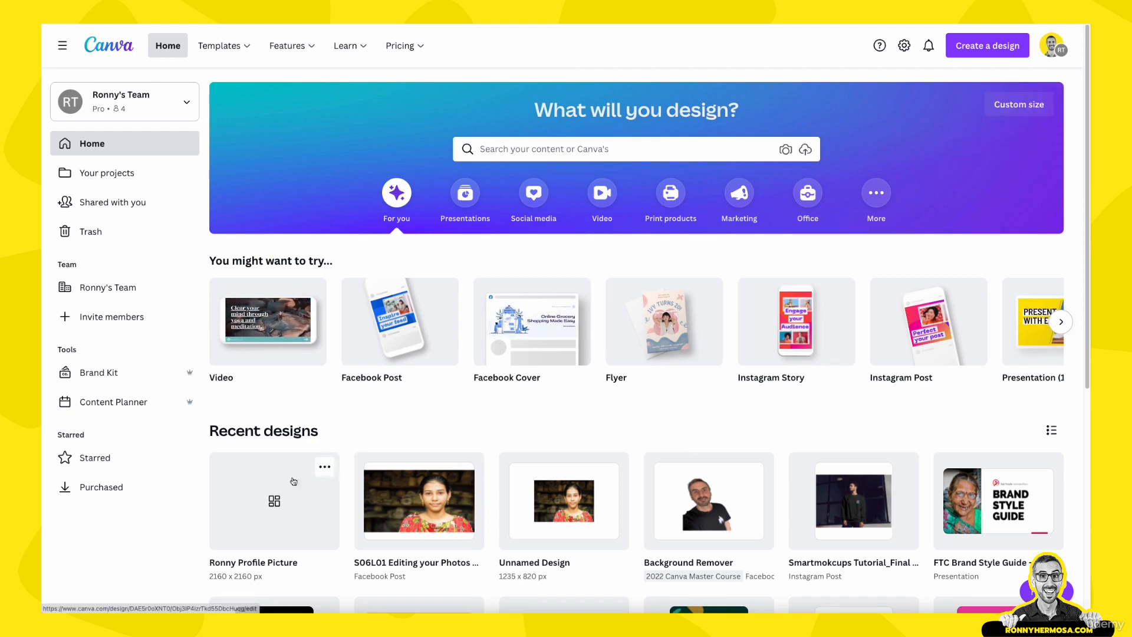
Open the profile picture design on desktop, select the photo and open its image editing effects
scroll(293, 481, "down", 1)
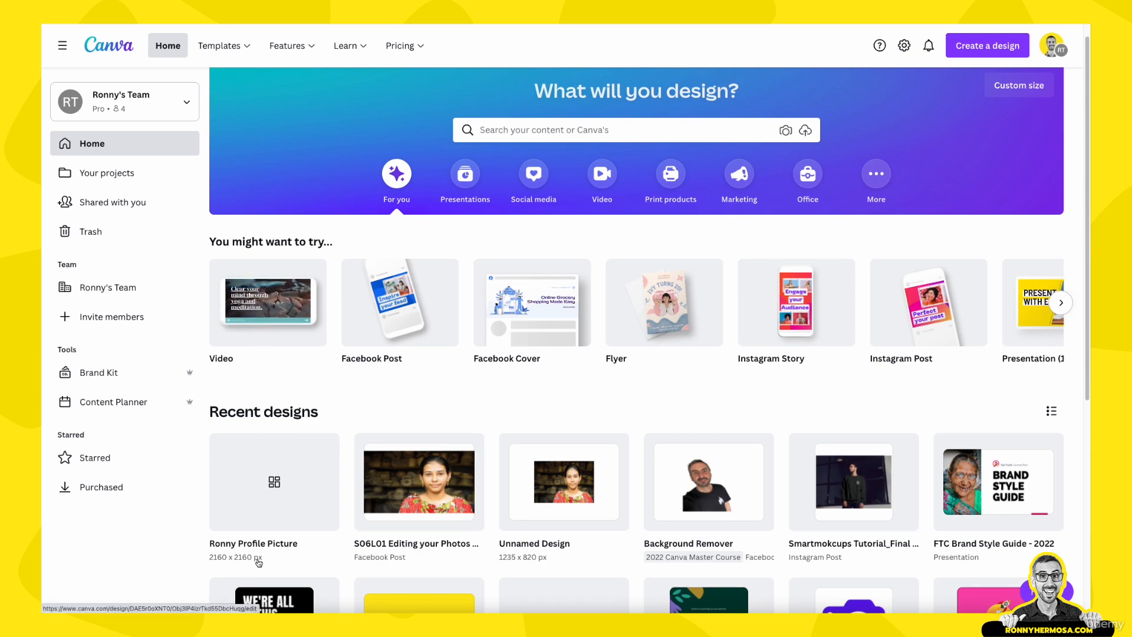
left_click(279, 488)
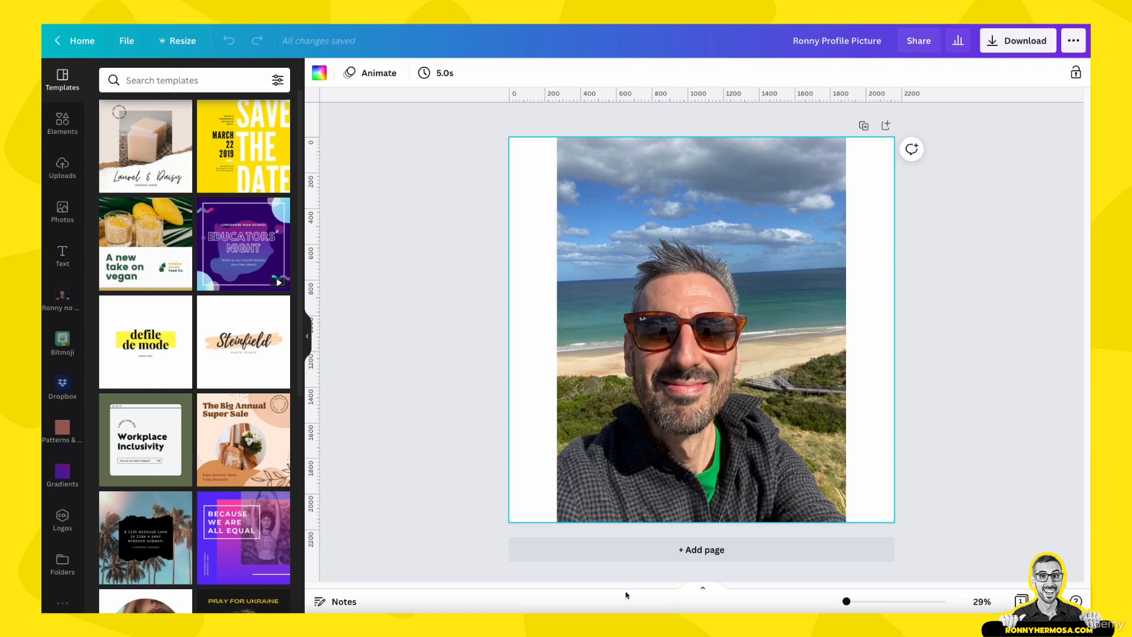
left_click(747, 269)
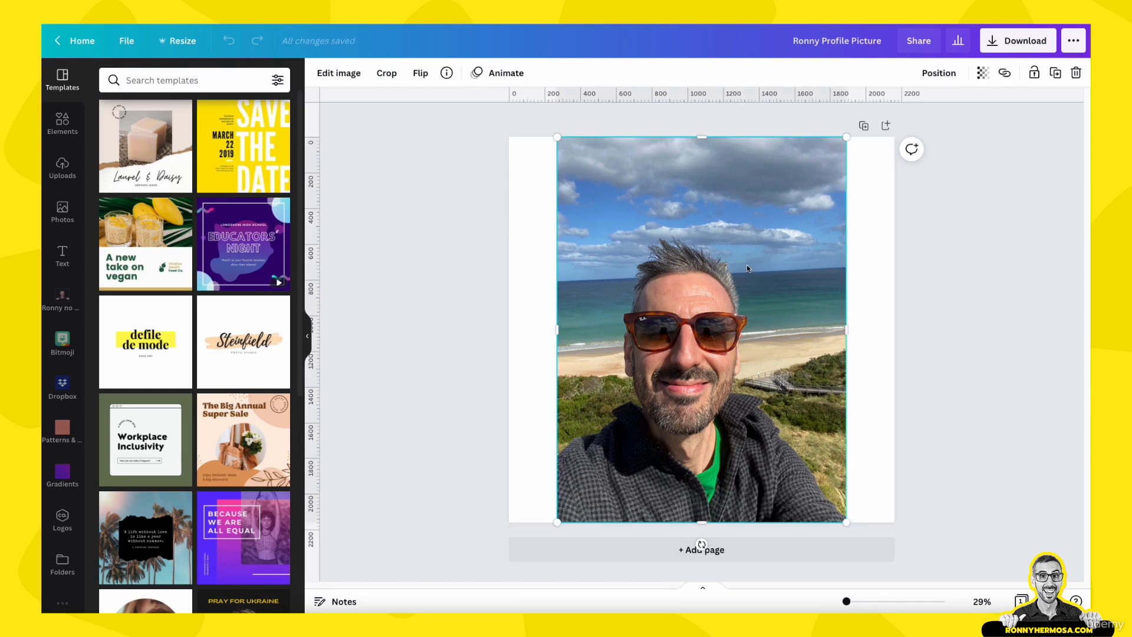
left_click(334, 75)
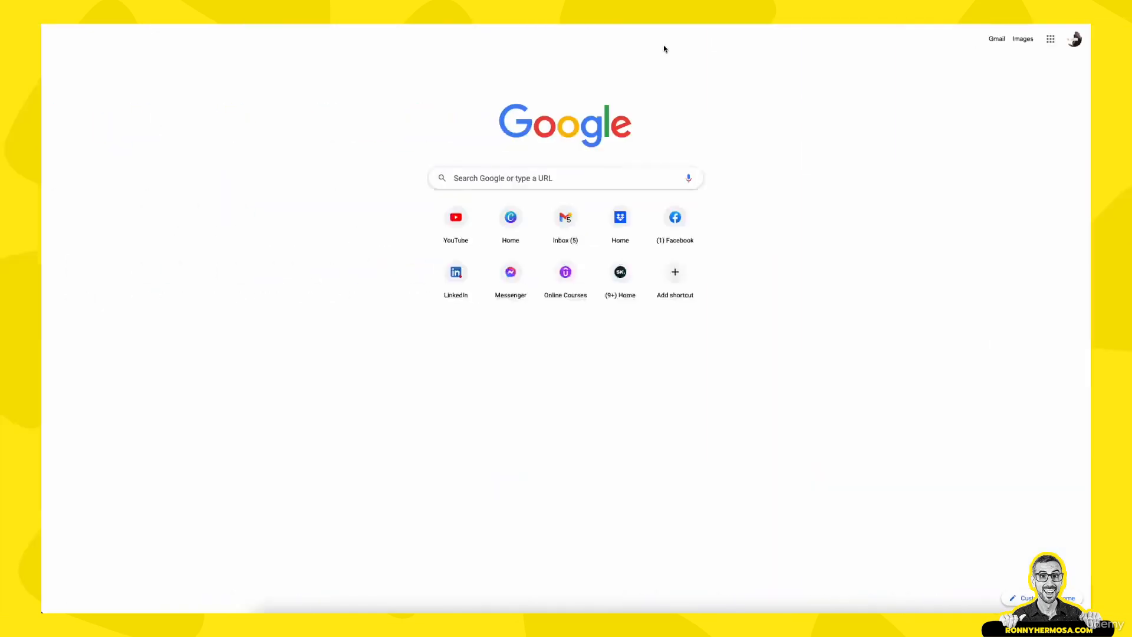
Open the remove.bg website in the browser
left_click(621, 175)
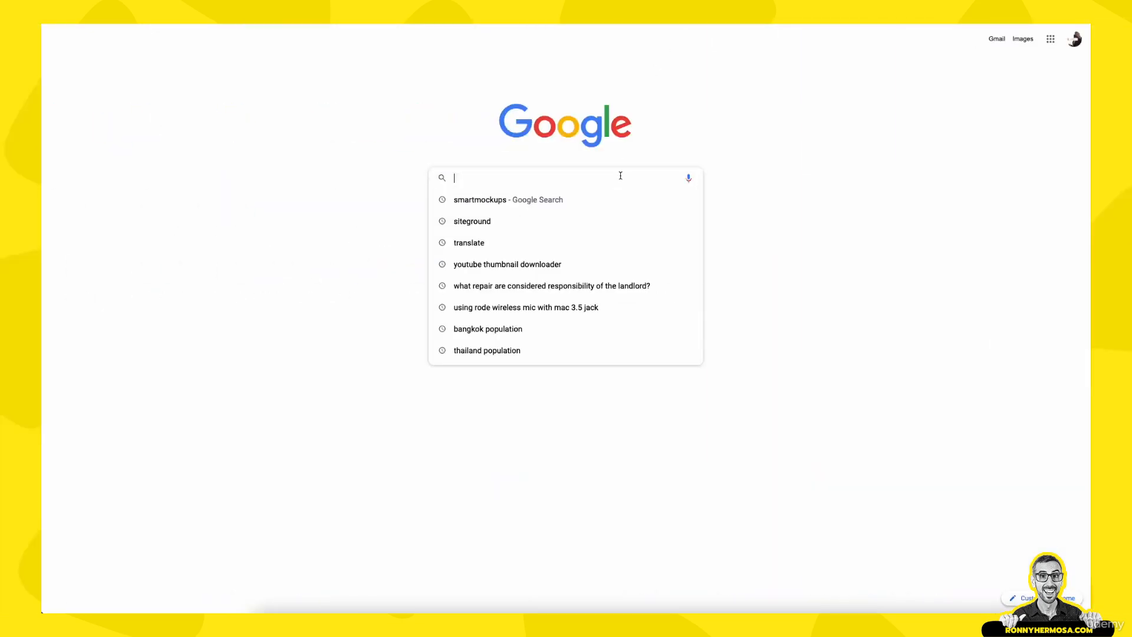
type("remove.")
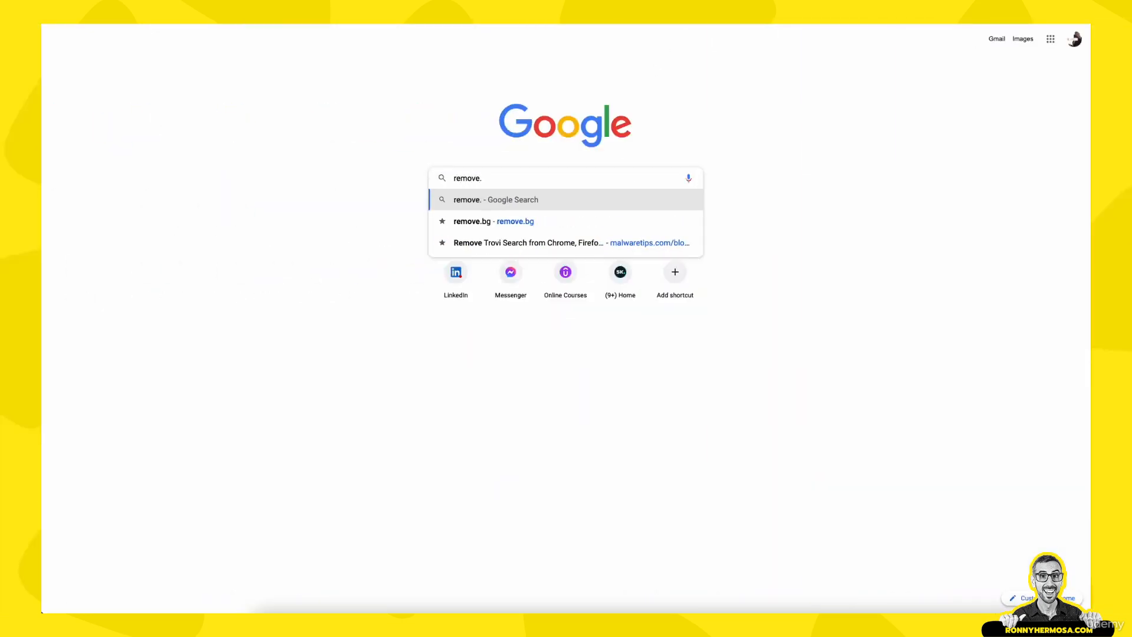
type("gg")
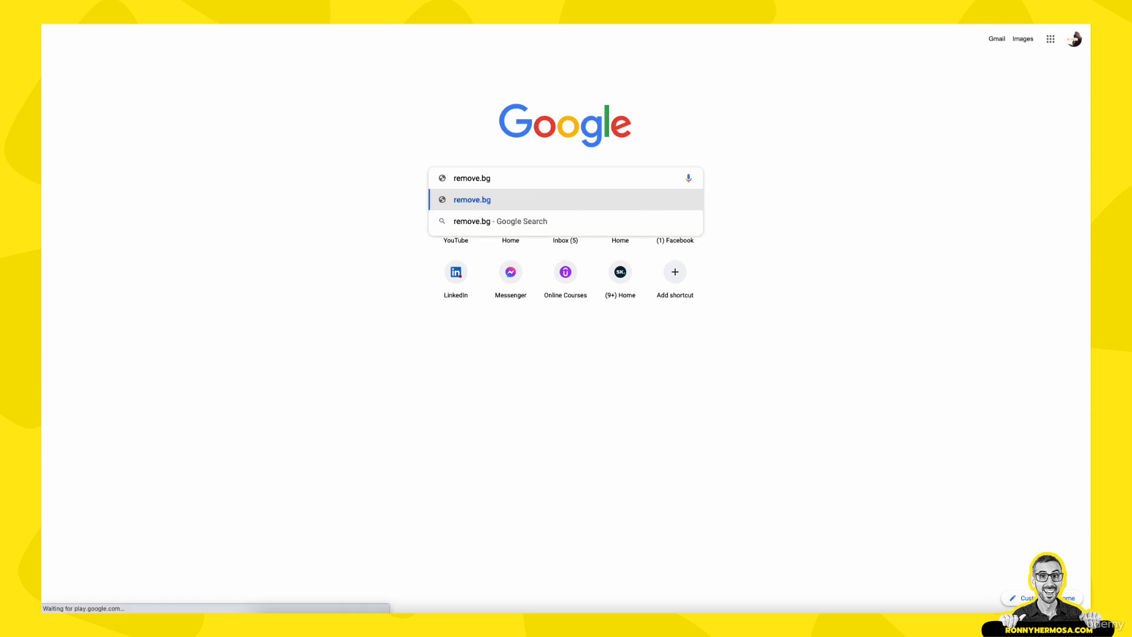
key("Return")
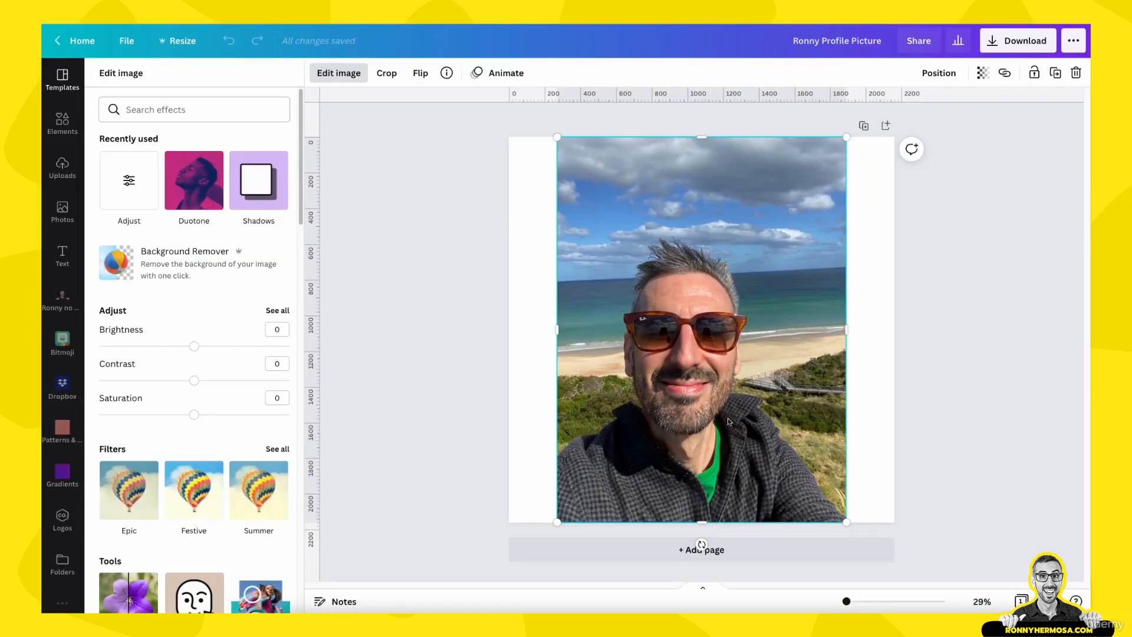
Remove the photo's background with Background Remover and erase part of the shirt below the chin using the Erase brush
left_click(204, 267)
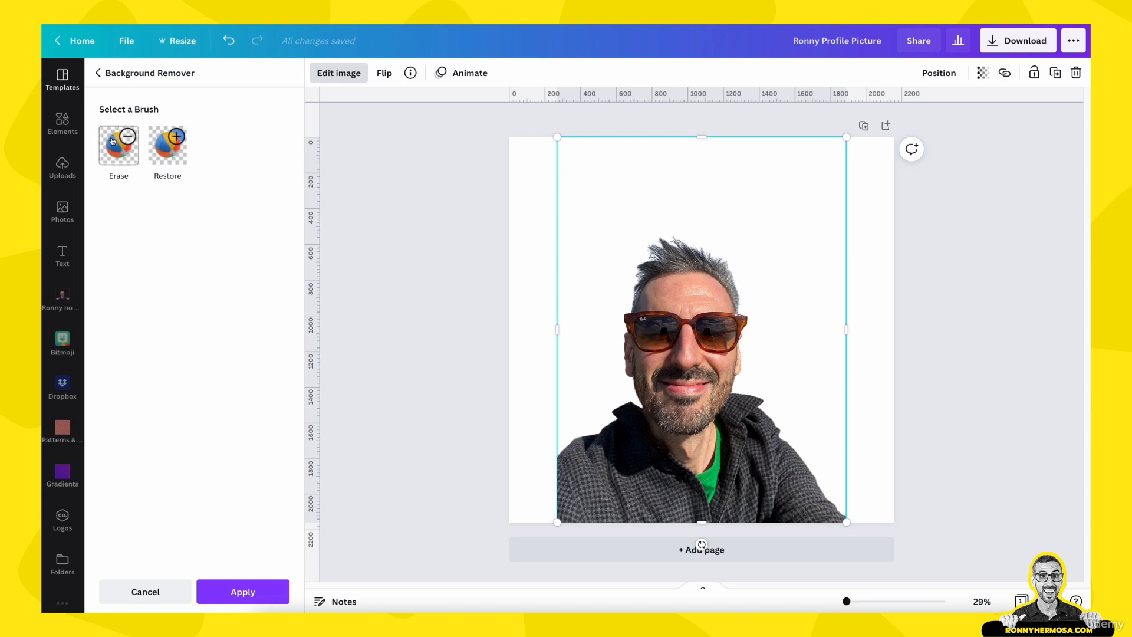
left_click(120, 163)
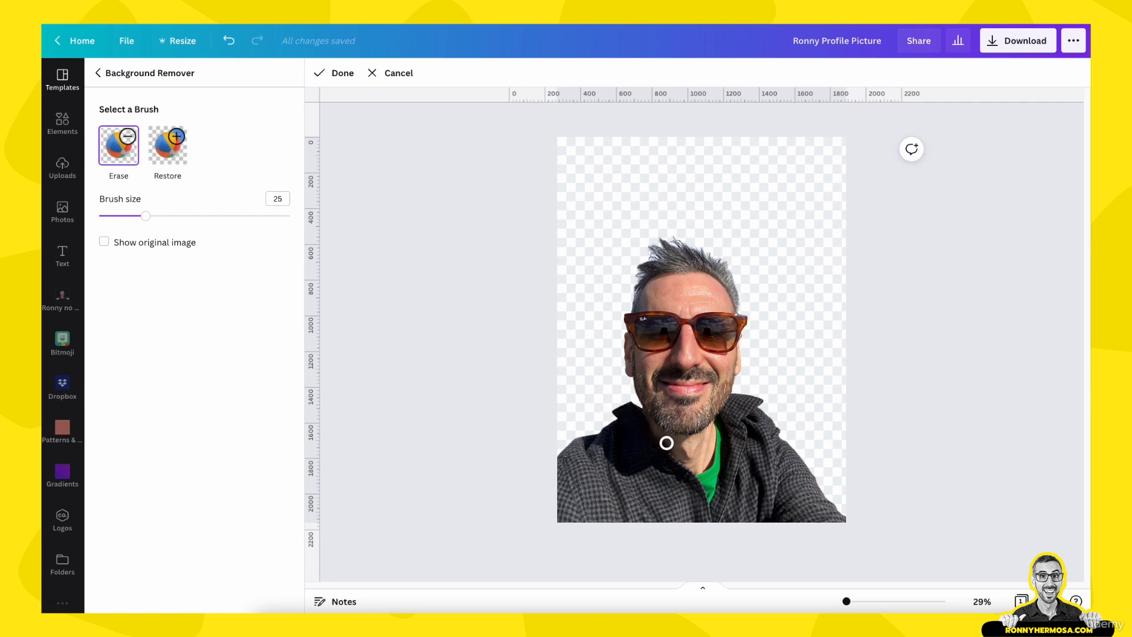
left_click(847, 602)
left_click_drag(847, 602, 856, 602)
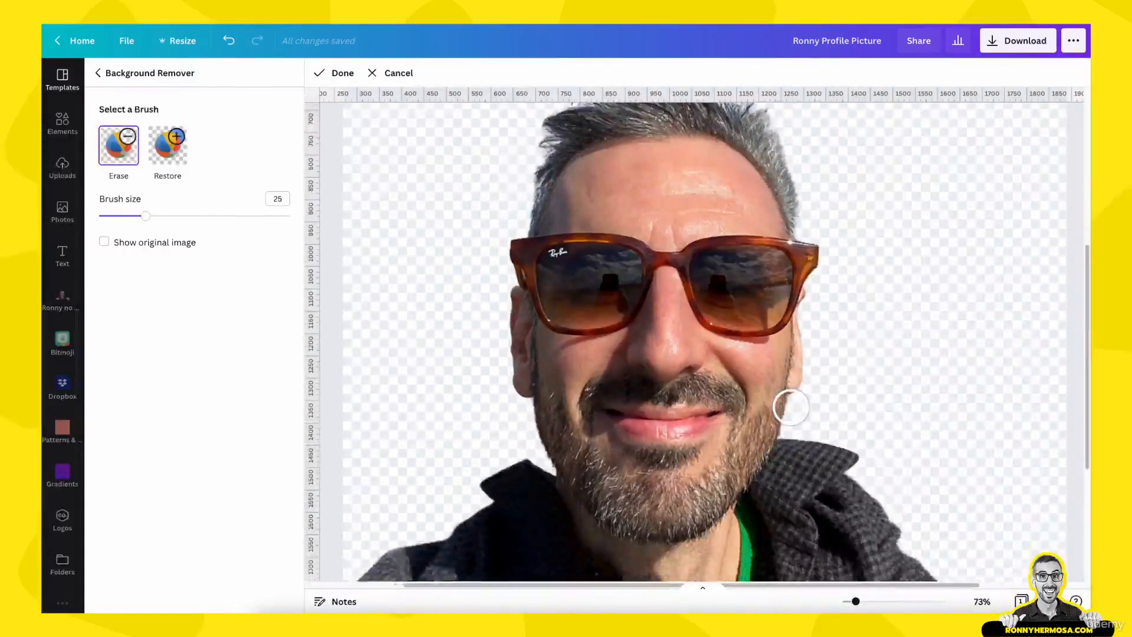
scroll(791, 413, "down", 3)
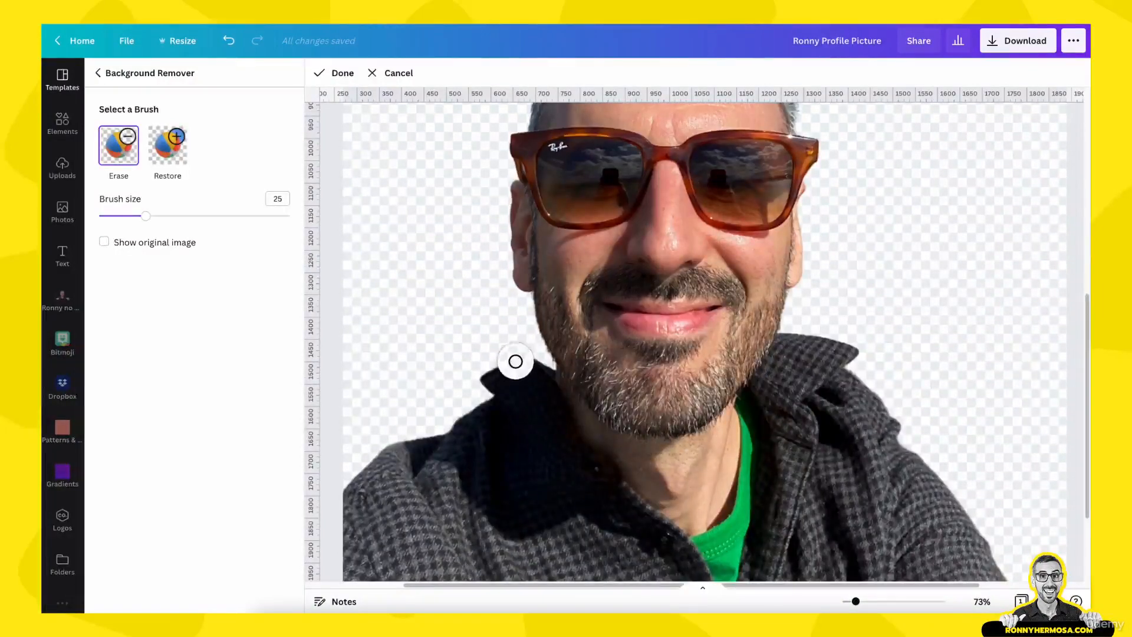
mouse_move(515, 362)
left_mouse_down()
mouse_move(601, 467)
mouse_move(692, 477)
mouse_move(750, 450)
mouse_move(818, 341)
mouse_move(849, 359)
mouse_move(828, 366)
mouse_move(765, 468)
mouse_move(683, 501)
mouse_move(635, 493)
mouse_move(545, 452)
mouse_move(502, 421)
mouse_move(484, 376)
mouse_move(506, 384)
mouse_move(514, 419)
mouse_move(485, 433)
left_mouse_up()
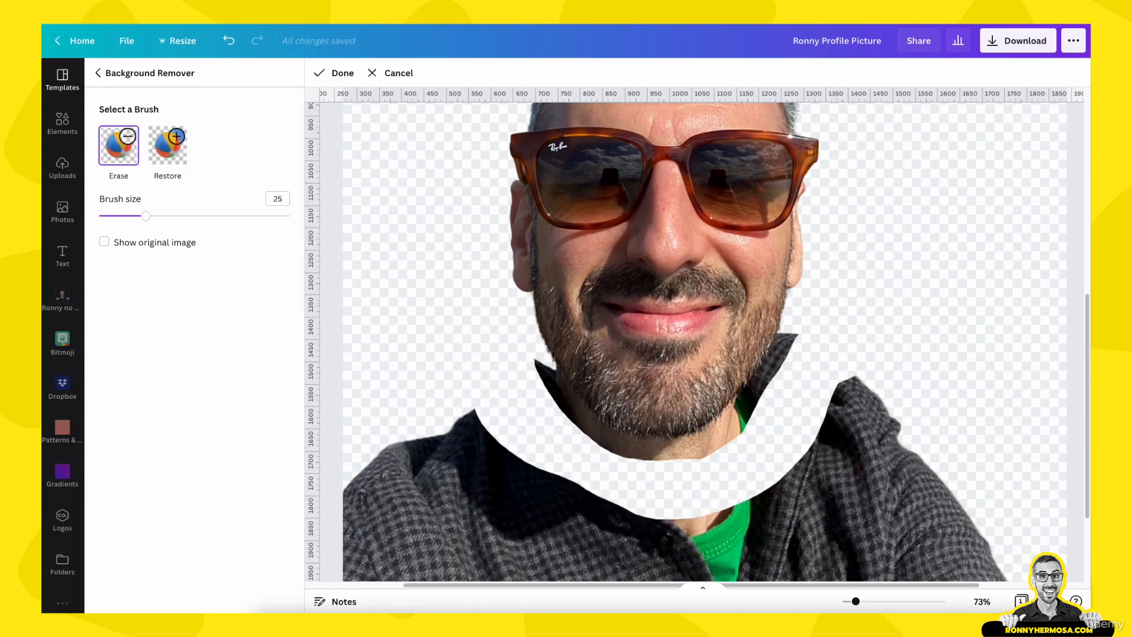
Set the Erase brush size to 100 and erase the remaining shirt below the face
left_click_drag(856, 601, 848, 602)
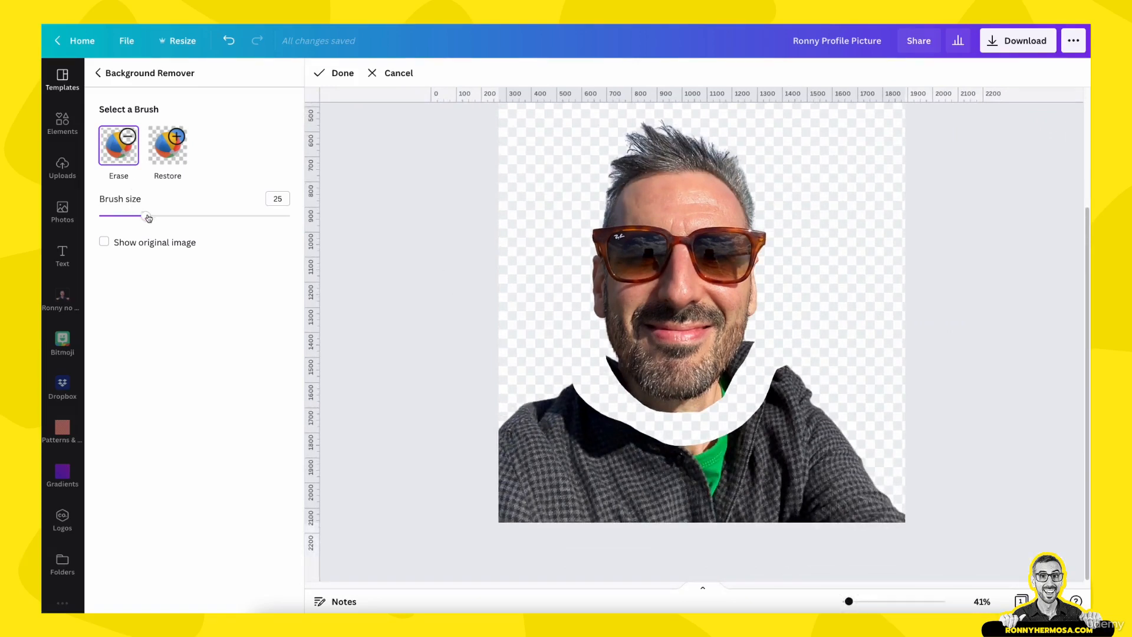
left_click_drag(145, 215, 290, 216)
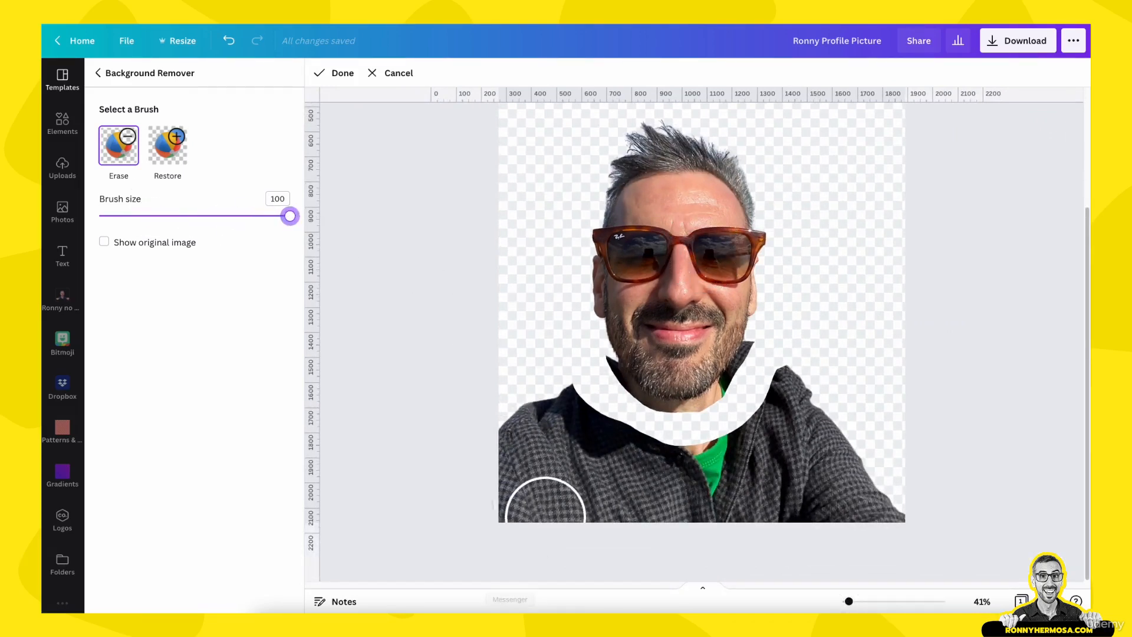
mouse_move(507, 431)
left_mouse_down()
mouse_move(493, 413)
mouse_move(506, 491)
mouse_move(531, 425)
mouse_move(549, 413)
mouse_move(554, 470)
mouse_move(692, 523)
mouse_move(896, 529)
mouse_move(831, 488)
mouse_move(619, 470)
mouse_move(592, 448)
mouse_move(733, 479)
mouse_move(789, 417)
mouse_move(824, 430)
mouse_move(659, 475)
left_mouse_up()
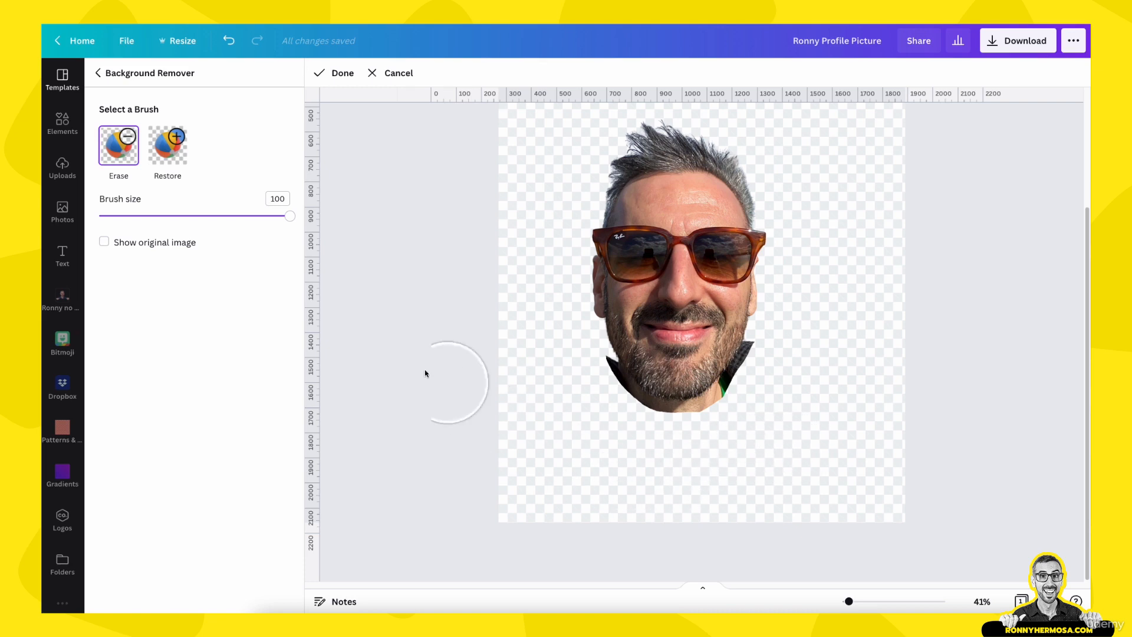
Set the Erase brush size to 10 and erase the leftover shirt edges along both sides of the chin
left_click_drag(289, 217, 116, 218)
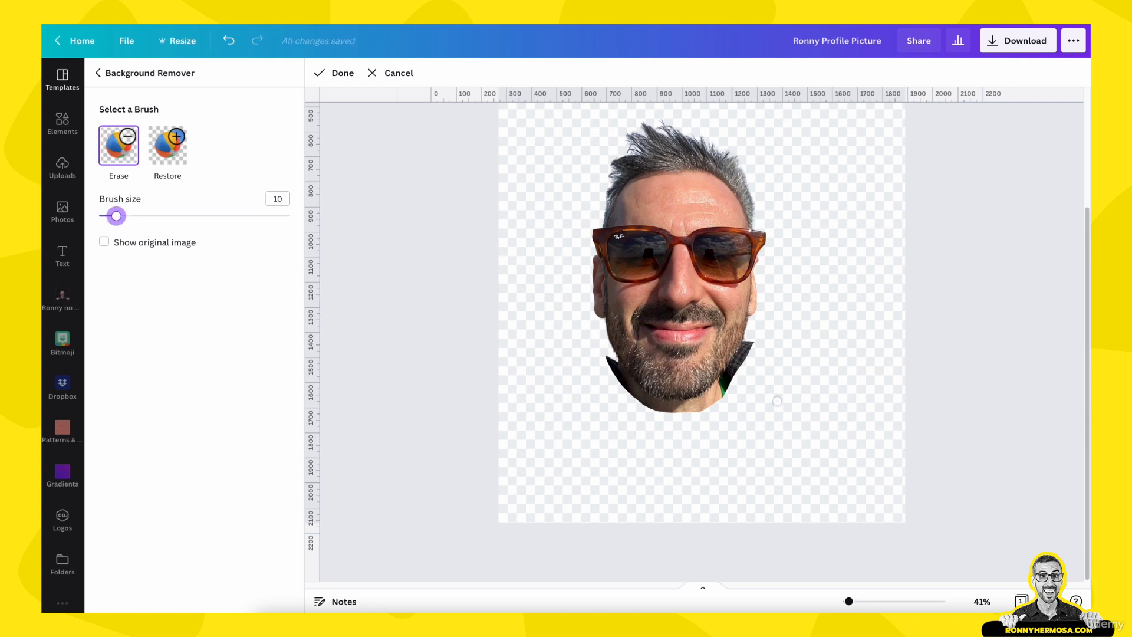
left_click_drag(848, 602, 862, 602)
scroll(862, 602, "down", 2)
scroll(837, 437, "down", 1)
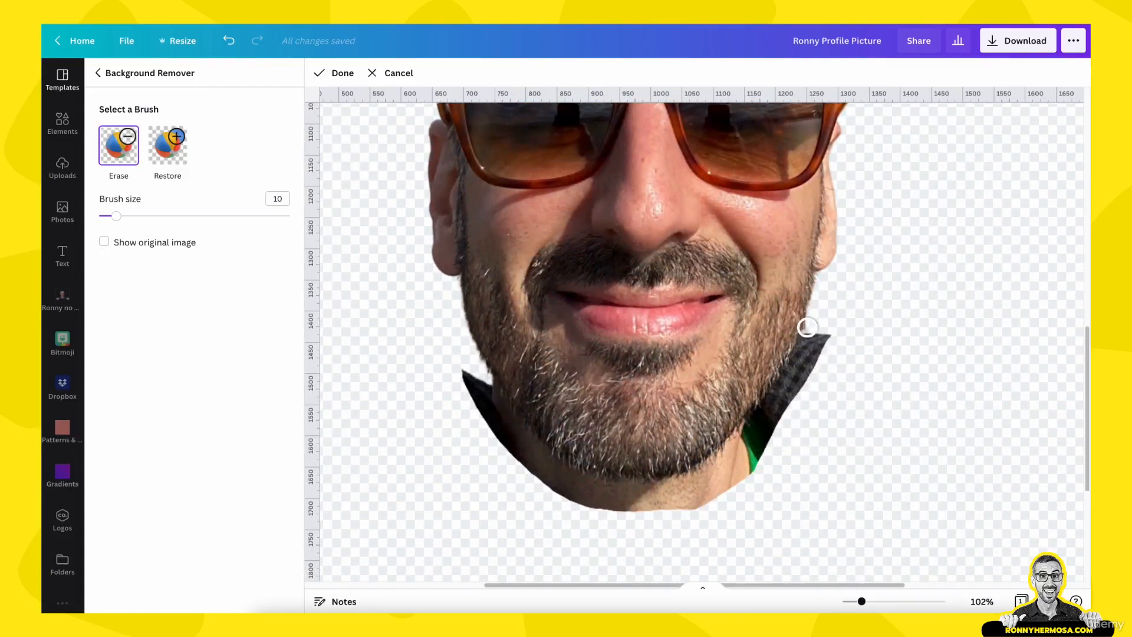
scroll(804, 330, "down", 1)
scroll(808, 354, "down", 2)
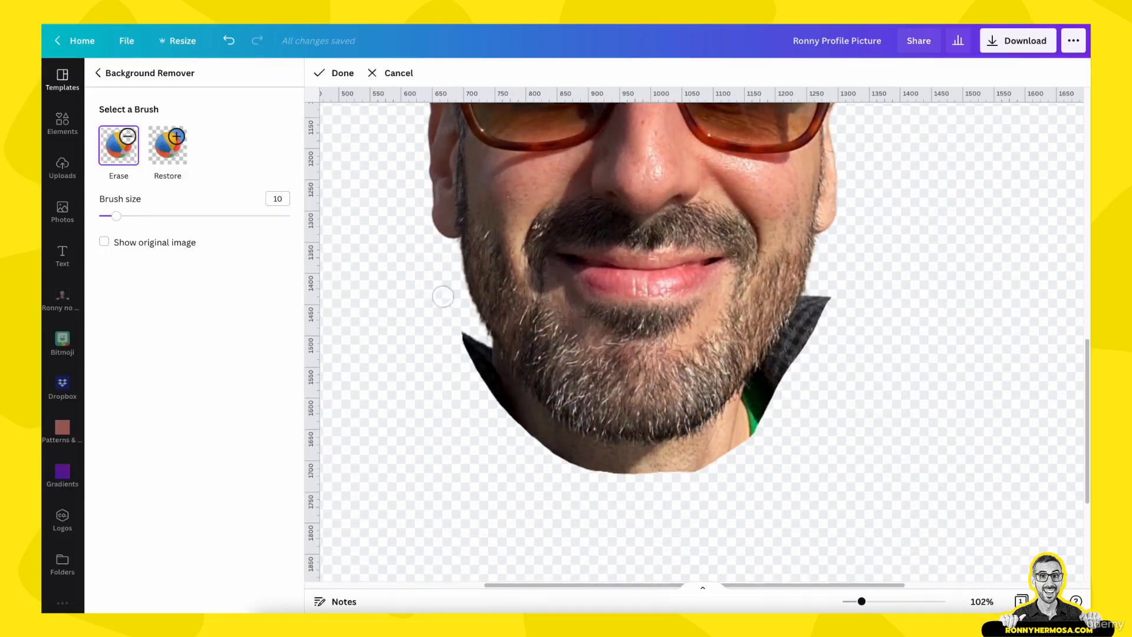
scroll(761, 383, "up", 3)
scroll(716, 413, "up", 3)
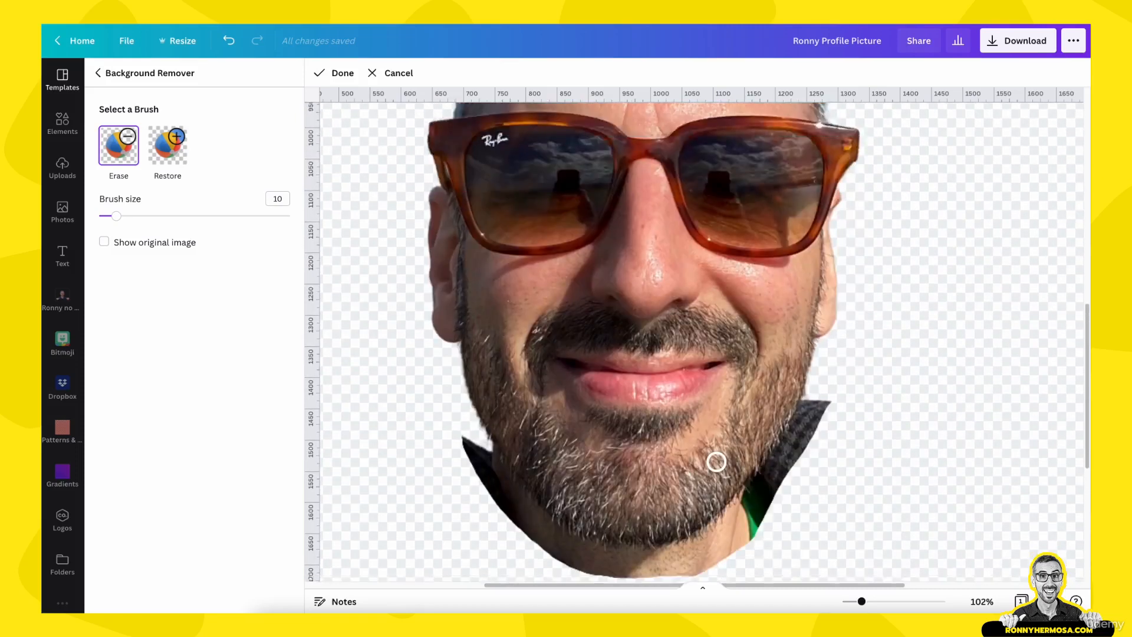
scroll(716, 437, "down", 2)
mouse_move(834, 351)
left_mouse_down()
mouse_move(819, 367)
mouse_move(814, 354)
mouse_move(801, 399)
mouse_move(747, 487)
mouse_move(698, 521)
mouse_move(617, 530)
mouse_move(546, 515)
mouse_move(501, 478)
mouse_move(460, 391)
mouse_move(541, 496)
mouse_move(596, 519)
mouse_move(686, 522)
mouse_move(751, 475)
mouse_move(812, 354)
left_mouse_up()
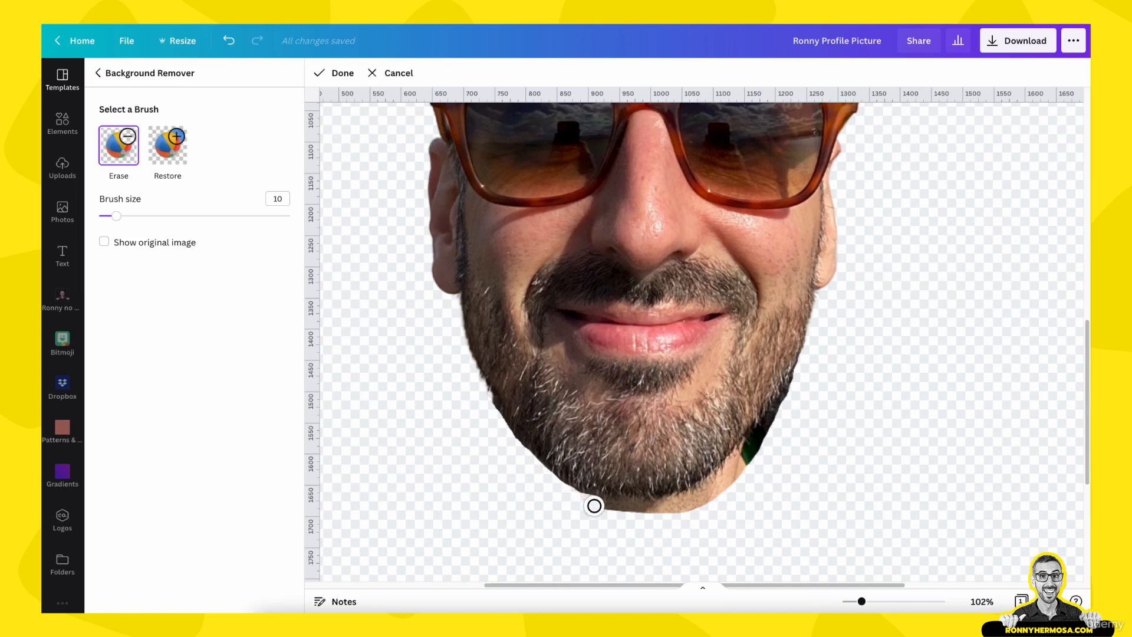
mouse_move(595, 506)
left_mouse_down()
mouse_move(674, 509)
mouse_move(708, 493)
mouse_move(824, 357)
left_mouse_up()
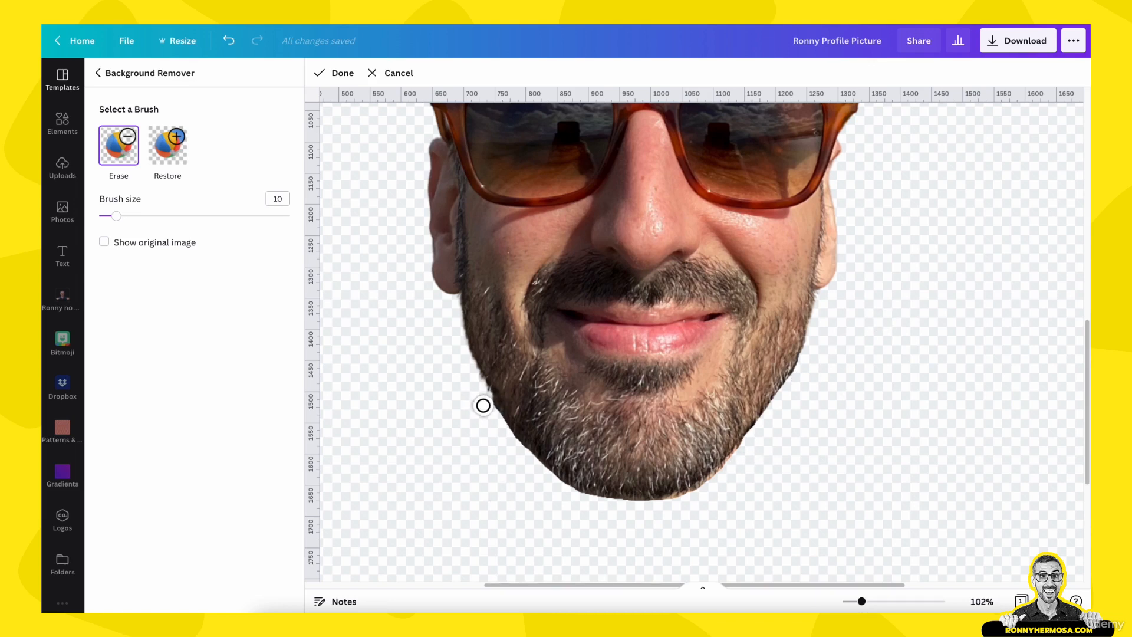
left_click_drag(483, 406, 516, 454)
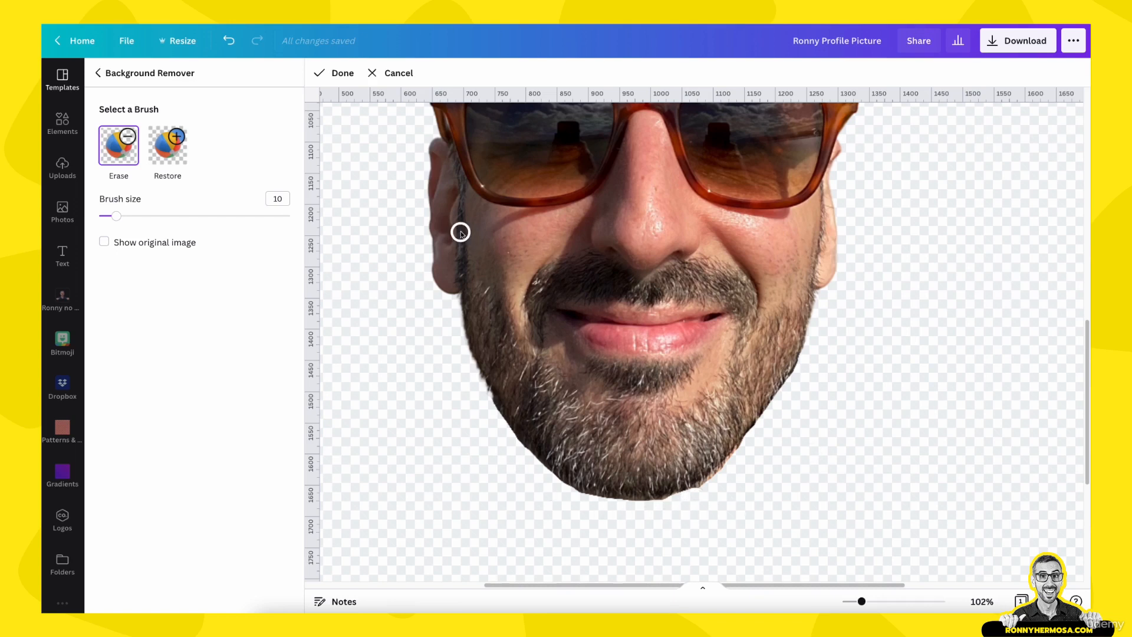
Undo the last erase stroke, then finish and apply the Background Remover edits
key("super+z")
left_click_drag(862, 601, 878, 601)
scroll(765, 456, "down", 5)
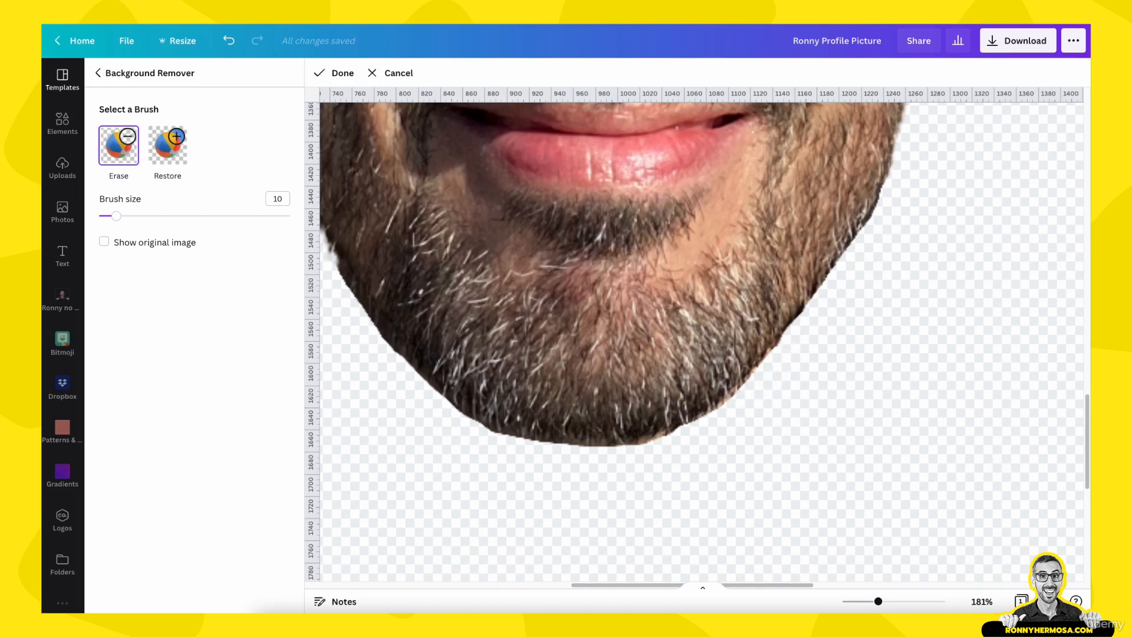
left_click_drag(881, 604, 851, 611)
scroll(826, 481, "up", 2)
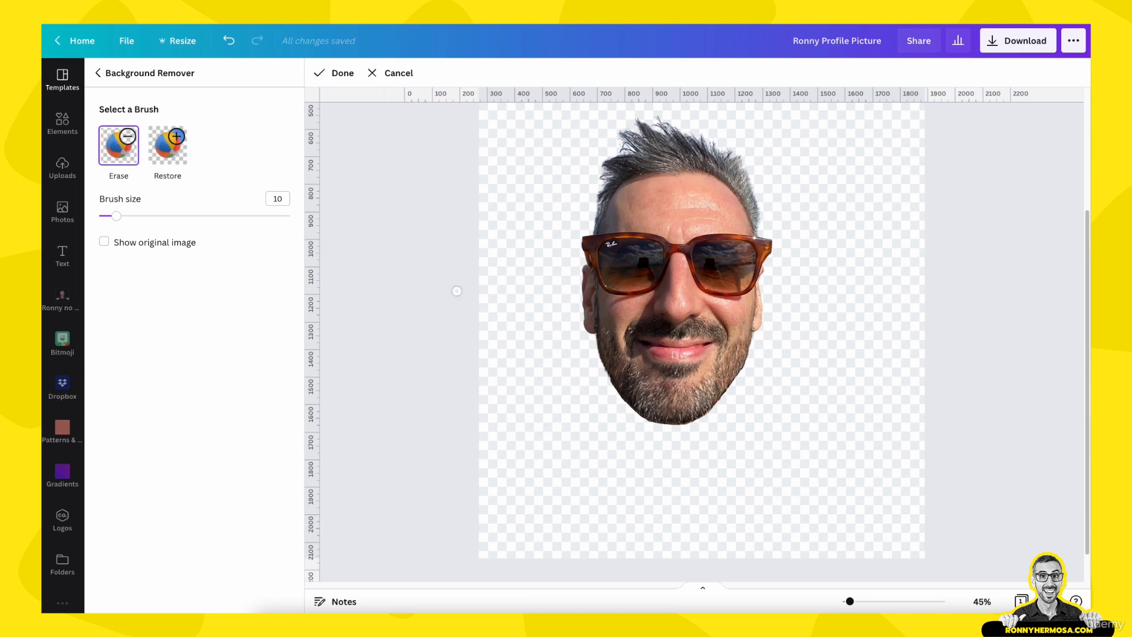
left_click_drag(850, 601, 846, 602)
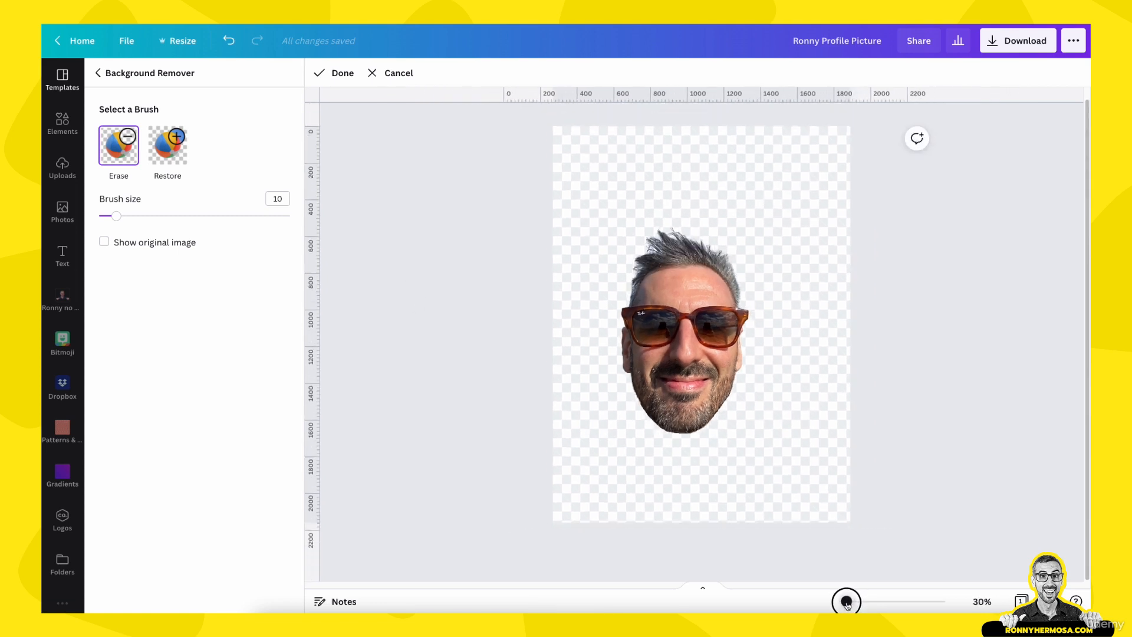
left_click(341, 74)
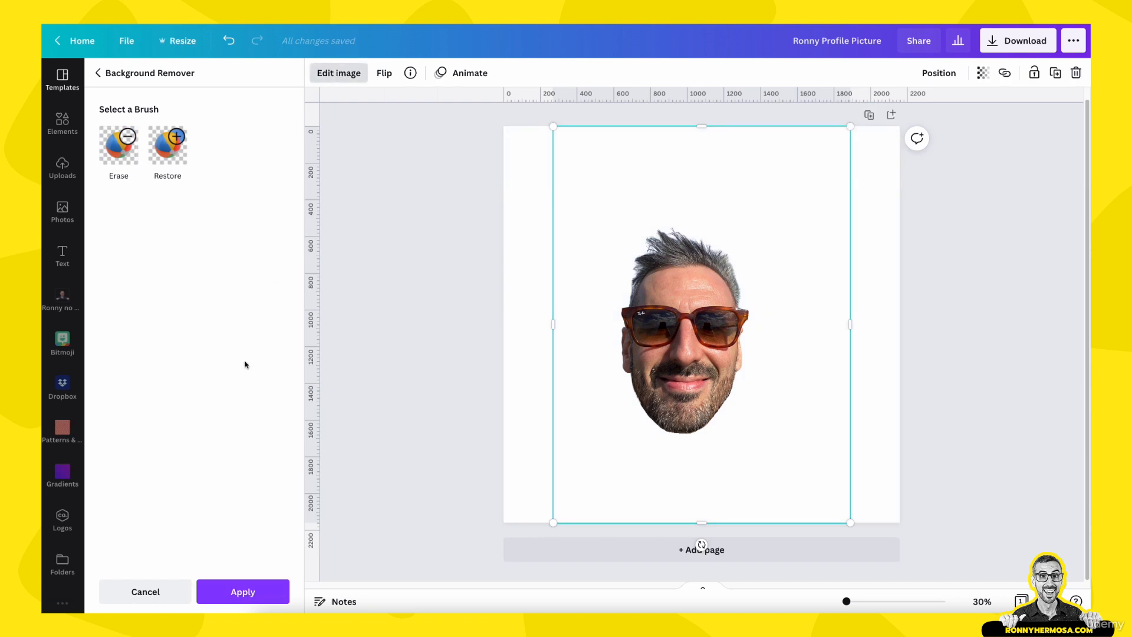
left_click(259, 592)
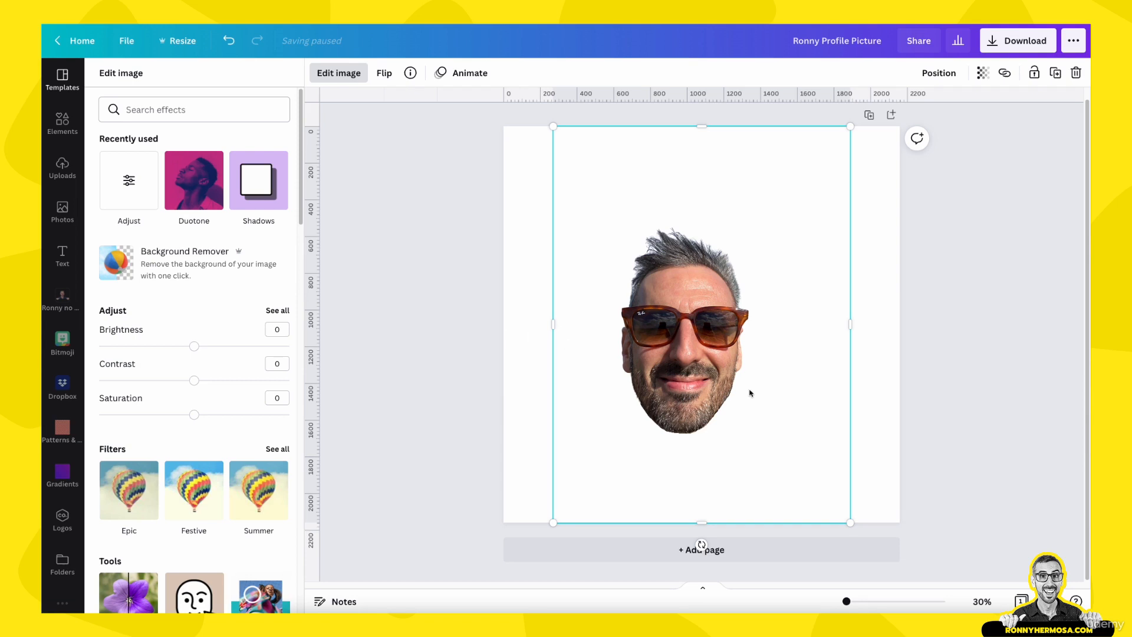
Crop the photo frame inward on all four sides so it closely surrounds the head
left_click(866, 391)
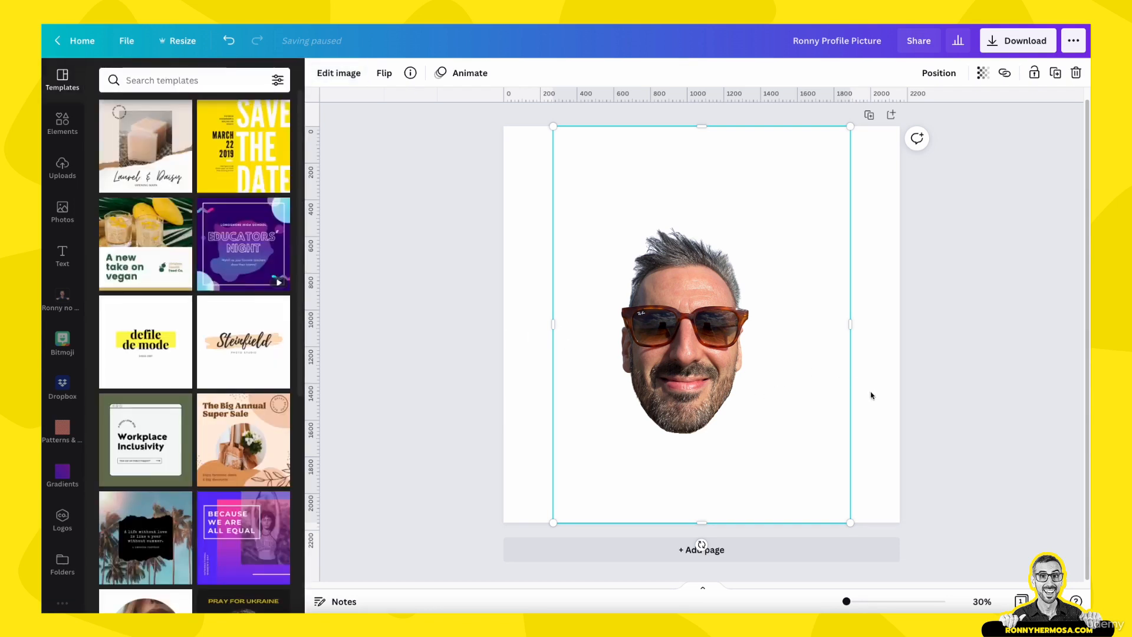
mouse_move(706, 345)
left_mouse_down()
mouse_move(765, 377)
mouse_move(649, 356)
mouse_move(703, 341)
left_mouse_up()
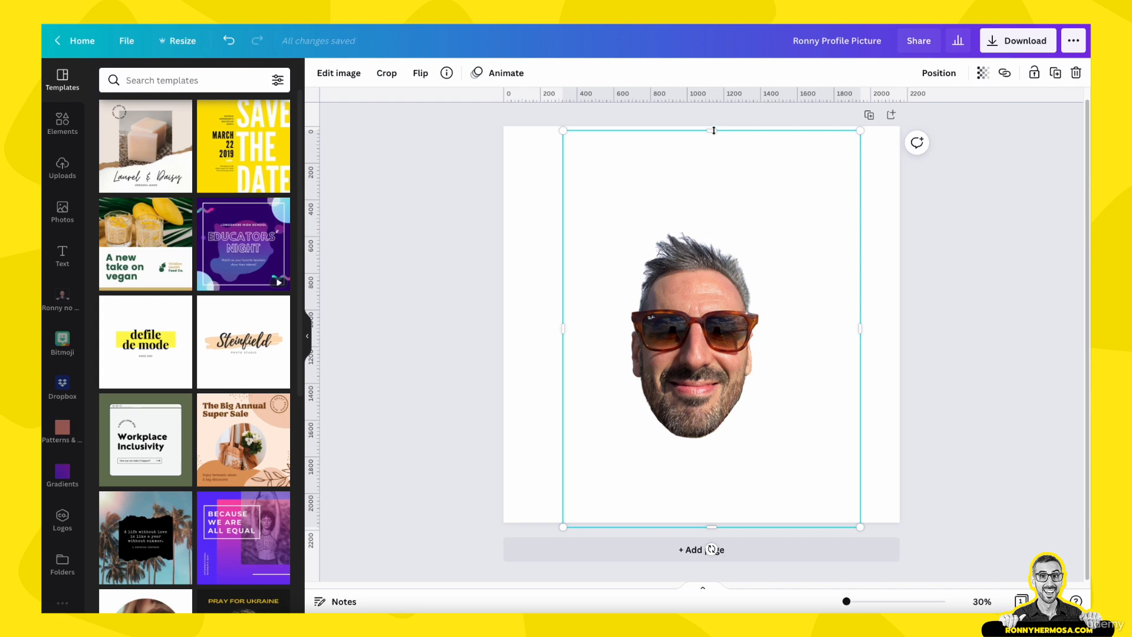
left_click_drag(713, 130, 723, 211)
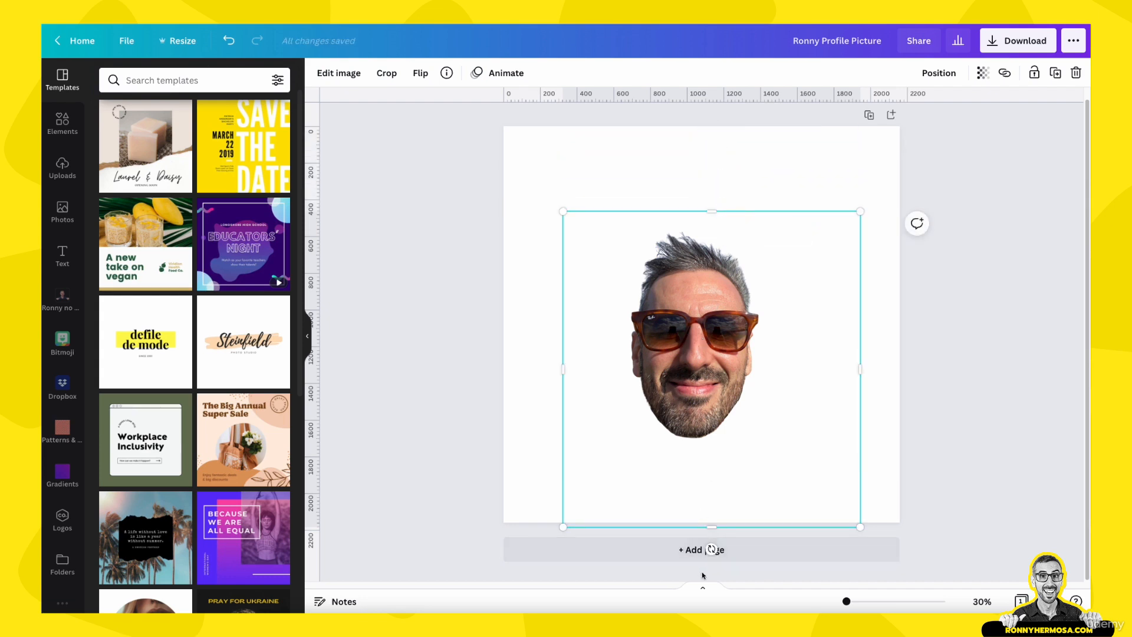
left_click_drag(713, 527, 712, 449)
left_click_drag(860, 330, 785, 331)
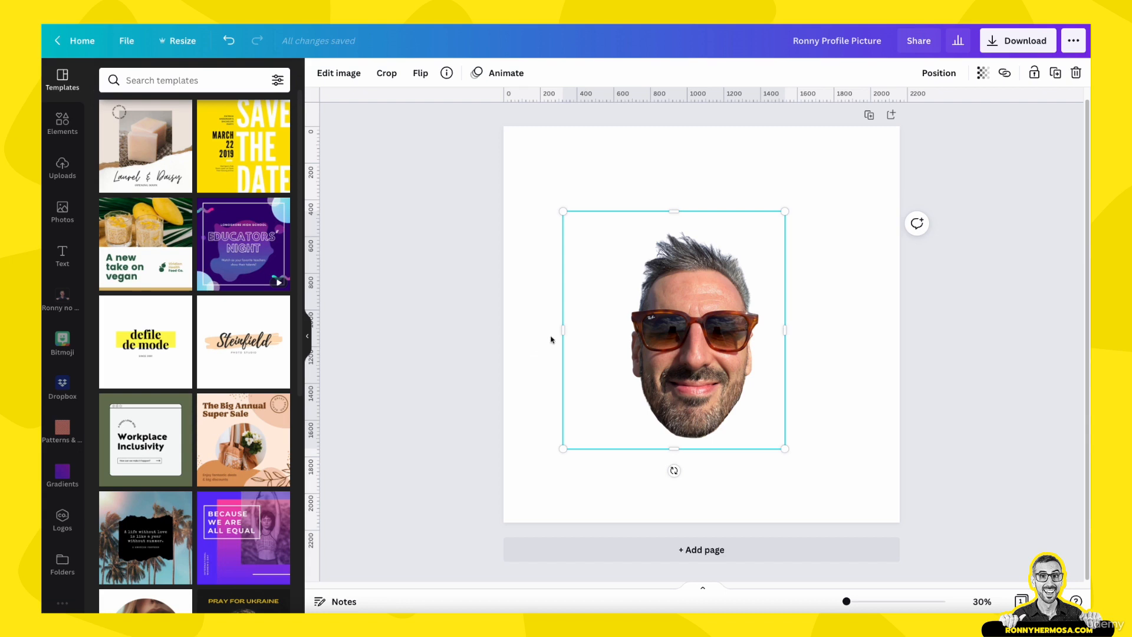
left_click_drag(563, 329, 614, 336)
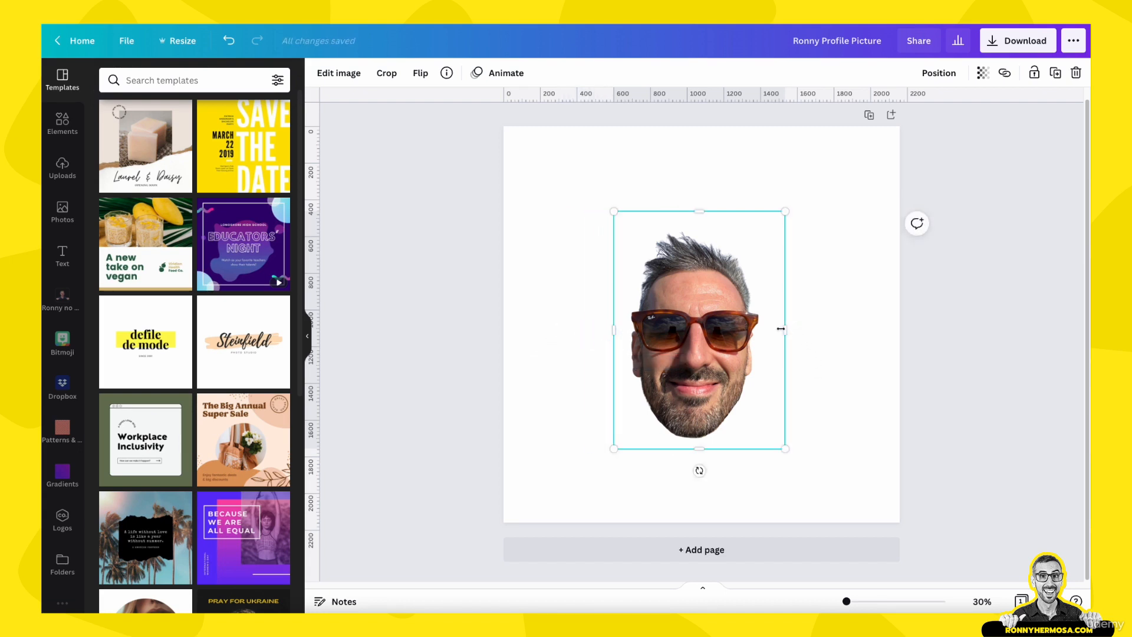
left_click_drag(787, 331, 780, 331)
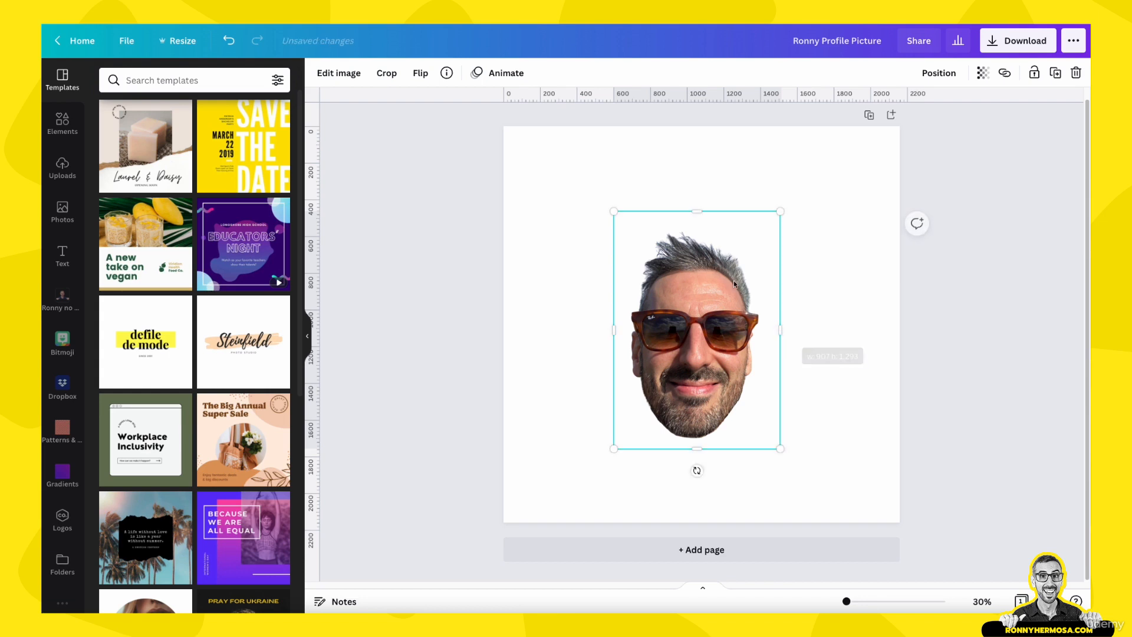
left_click_drag(694, 213, 694, 217)
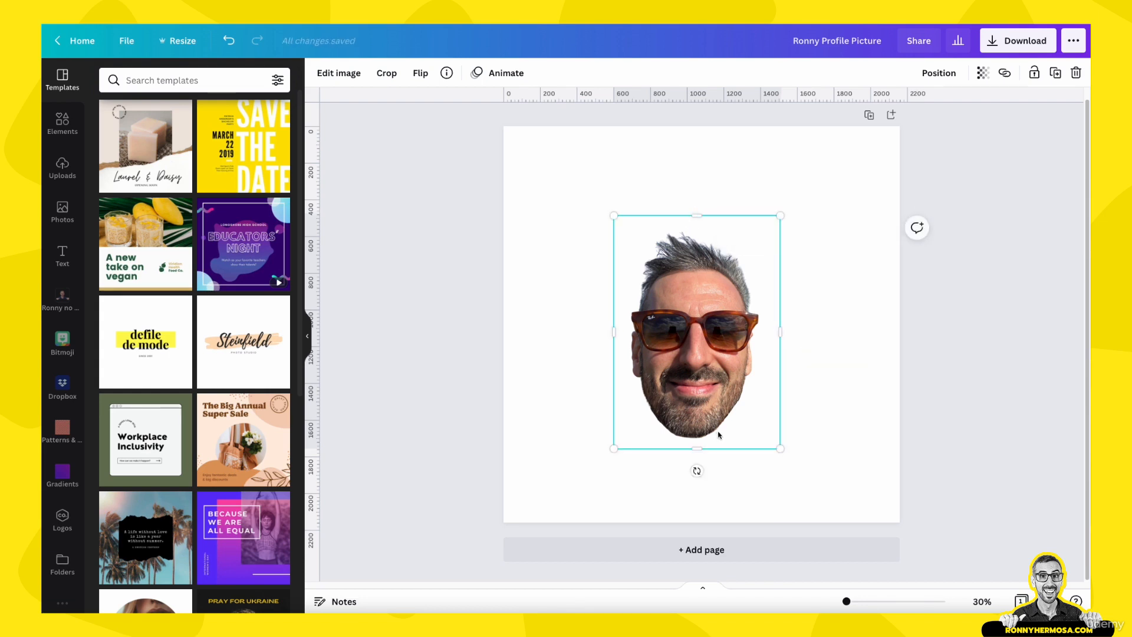
Enlarge the cropped head from its corners and center it on the page
left_click(831, 418)
mouse_move(688, 341)
left_mouse_down()
mouse_move(687, 320)
mouse_move(693, 333)
left_mouse_up()
left_click_drag(619, 208, 589, 166)
left_click_drag(785, 442, 816, 485)
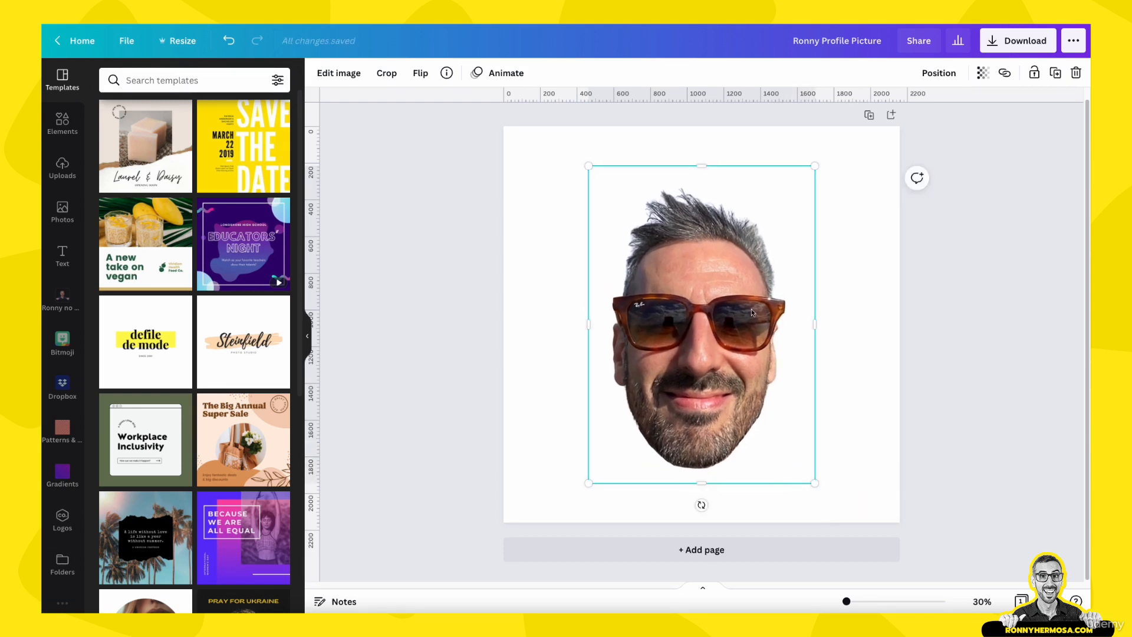
left_click_drag(724, 342, 720, 341)
left_click(865, 457)
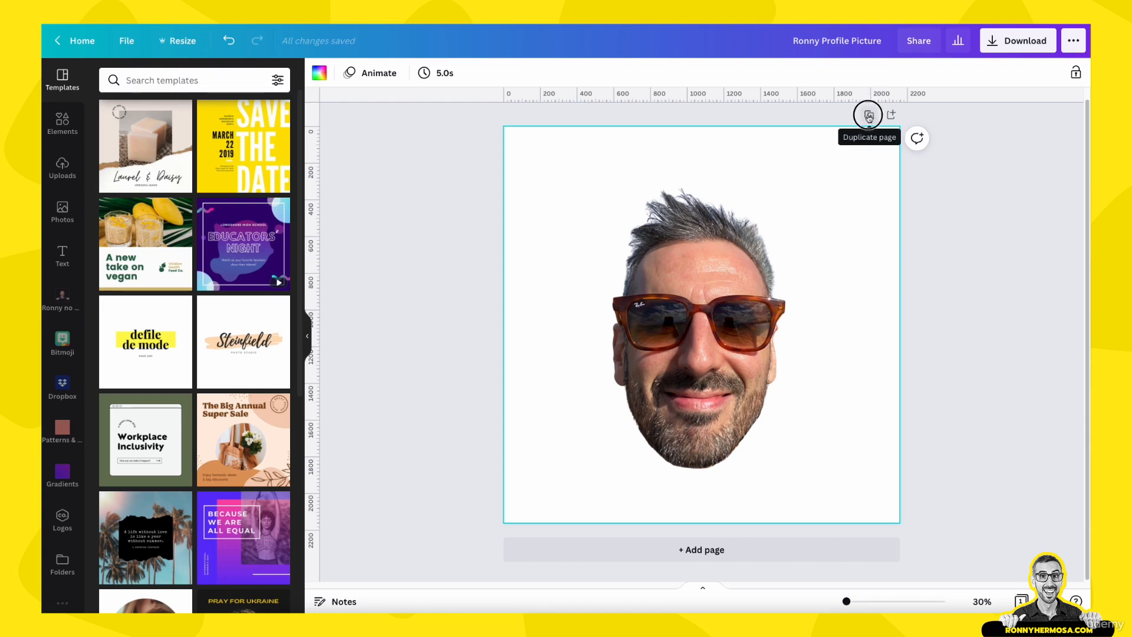
Duplicate the page and title the first page backup
left_click(870, 116)
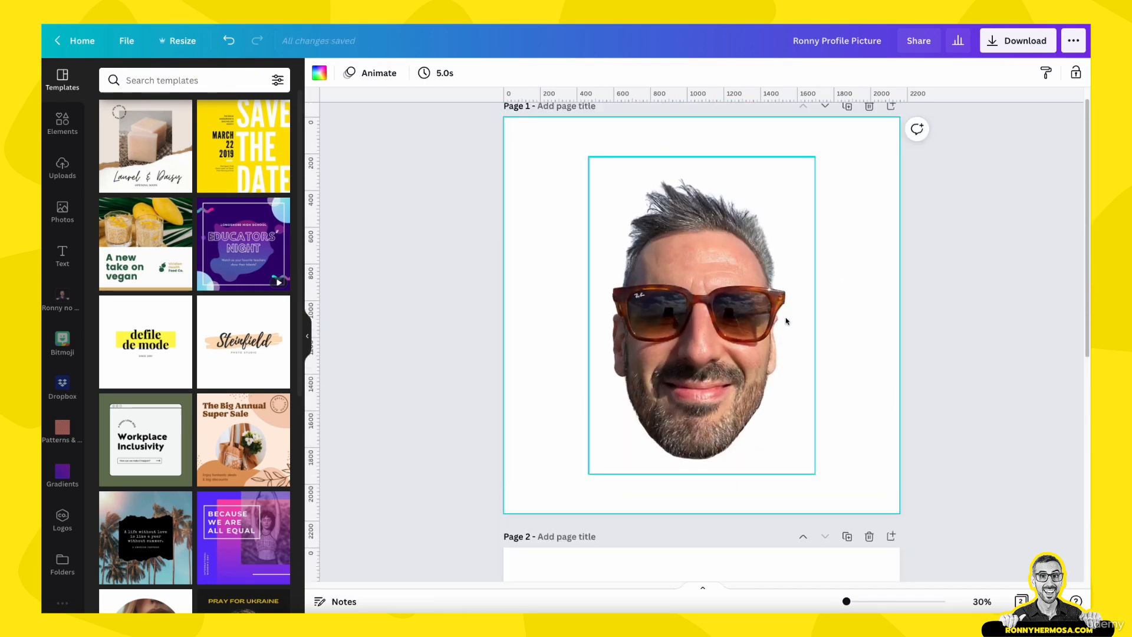
left_click(767, 311)
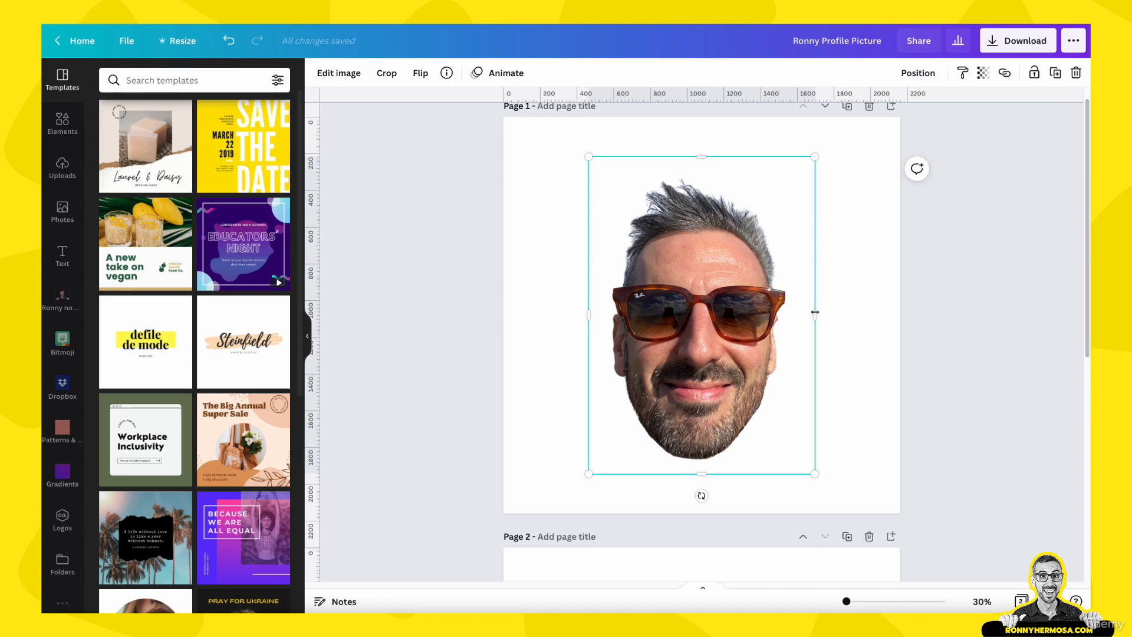
left_click(854, 349)
scroll(602, 159, "up", 1)
left_click(586, 128)
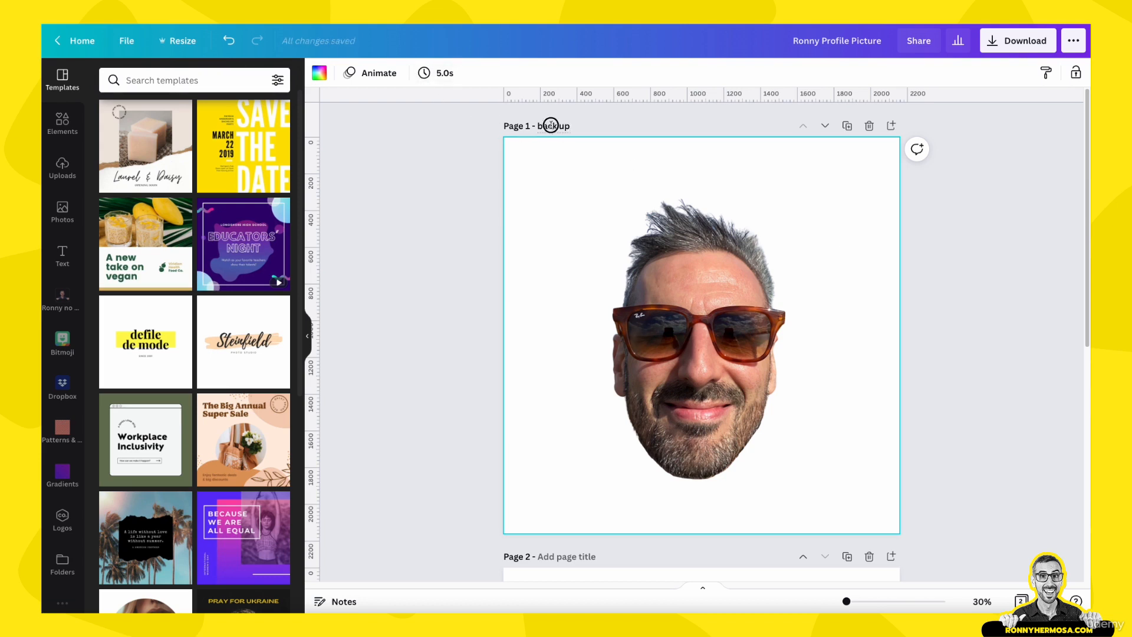
left_click(988, 326)
Select the photo on the second page and open its full Adjust settings
scroll(933, 412, "down", 5)
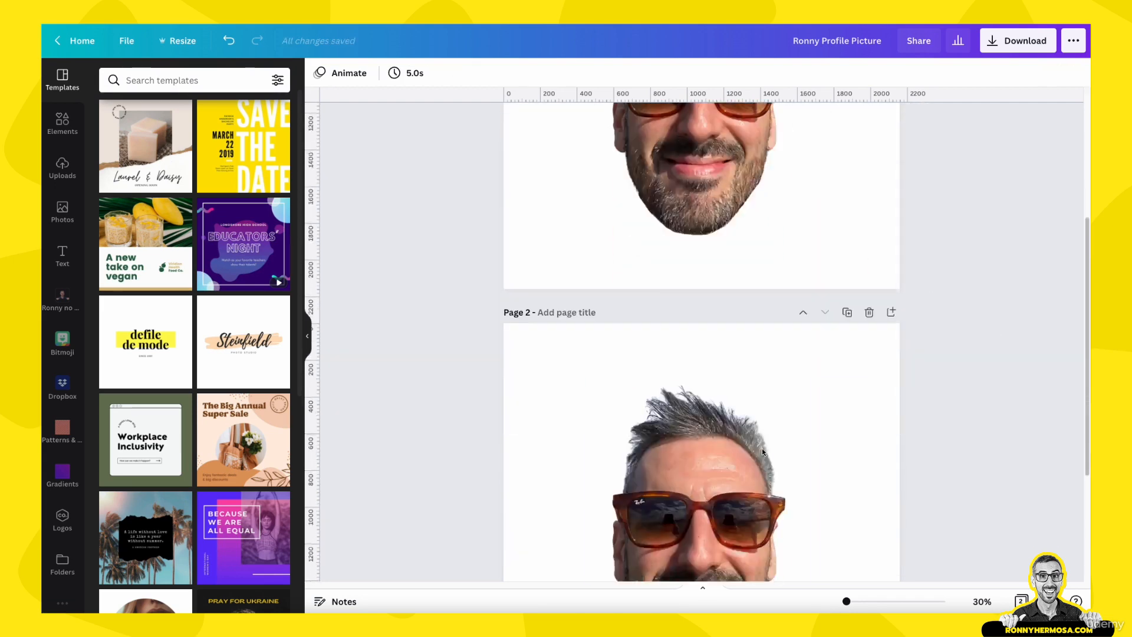
scroll(614, 374, "down", 3)
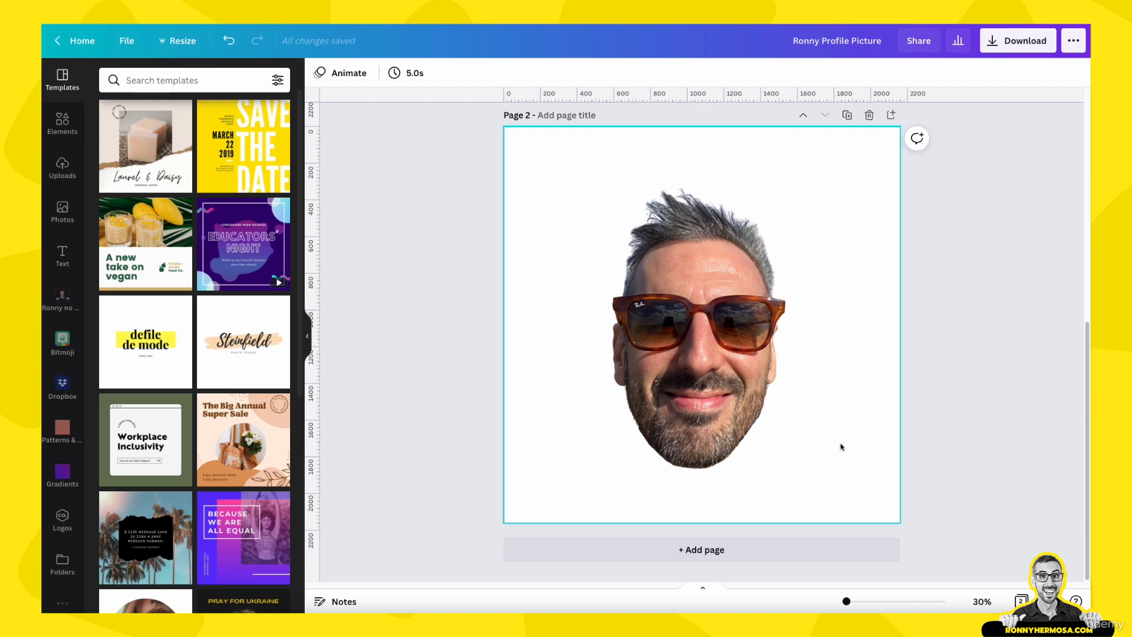
left_click(814, 154)
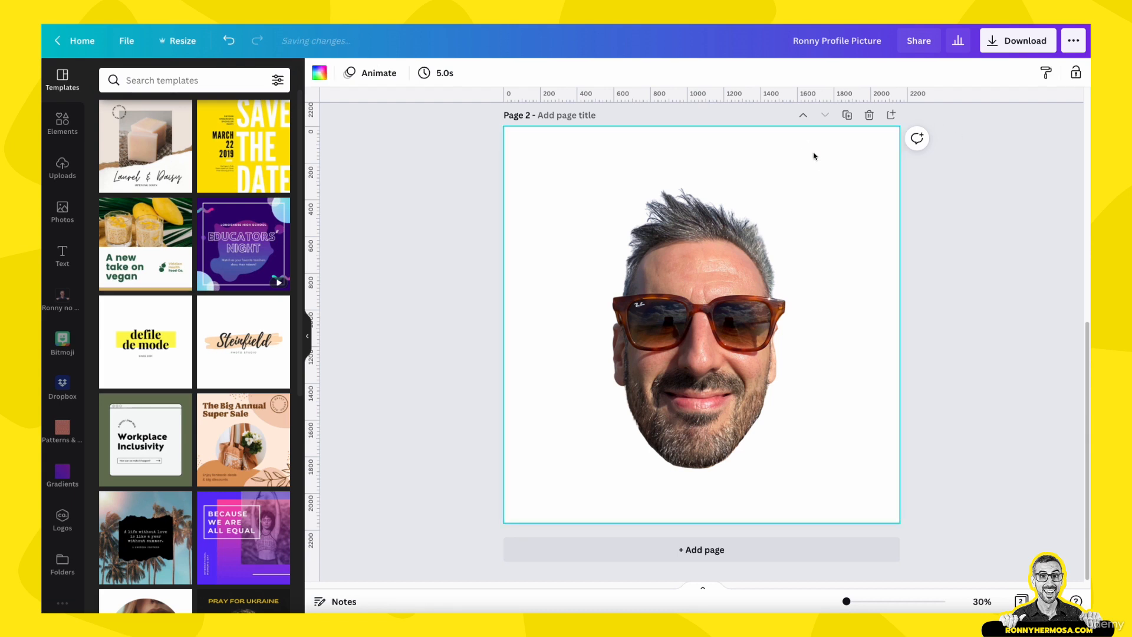
left_click(678, 288)
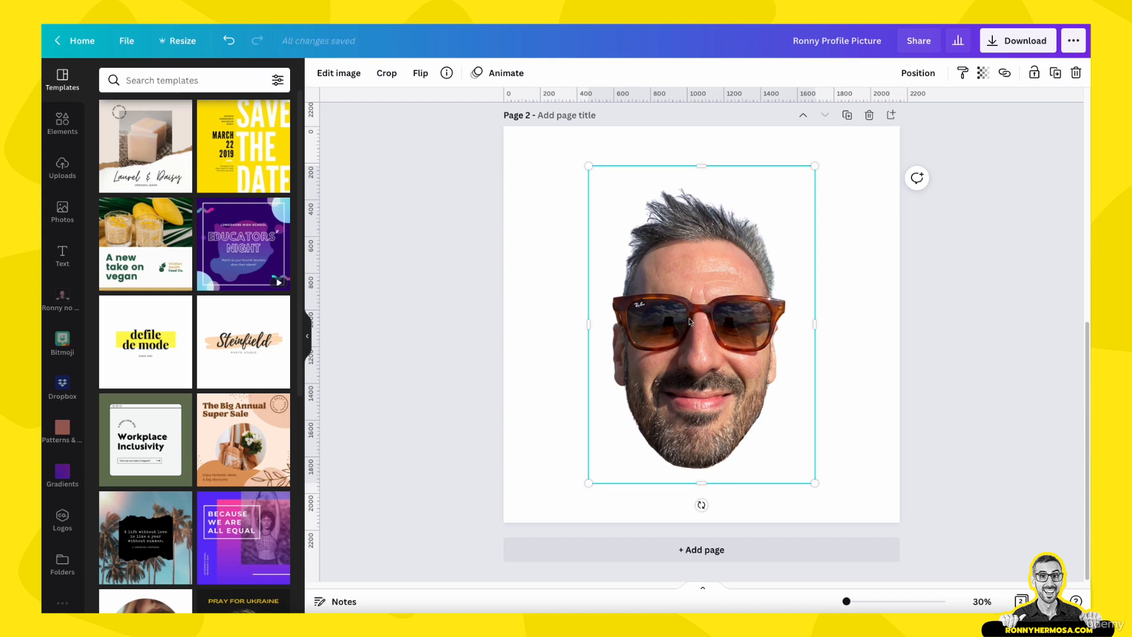
left_click(879, 433)
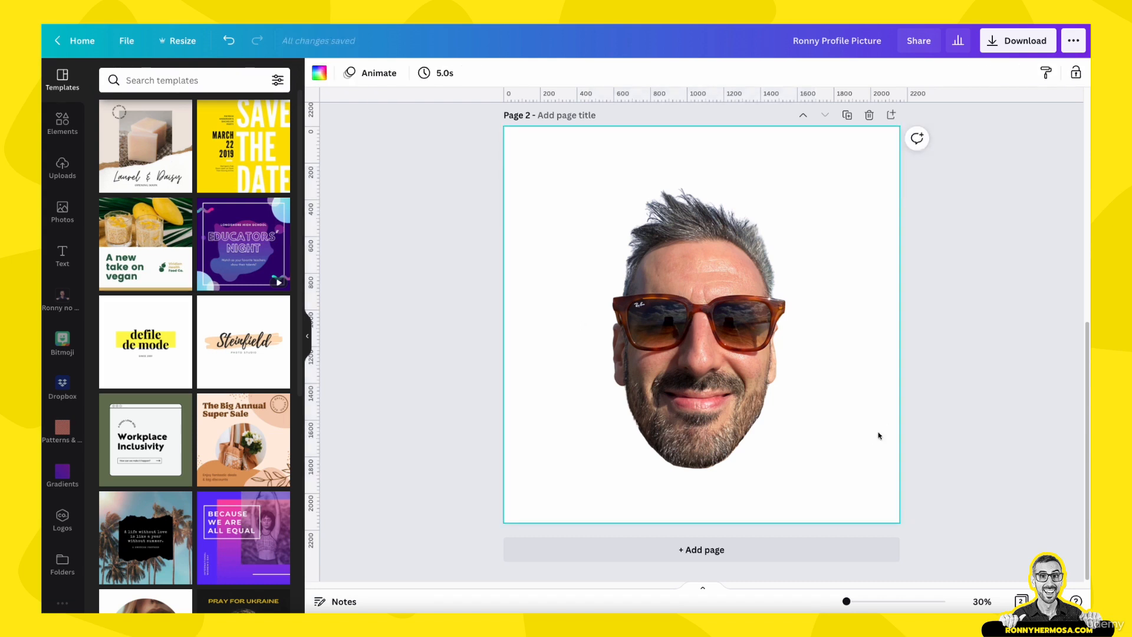
left_click(677, 342)
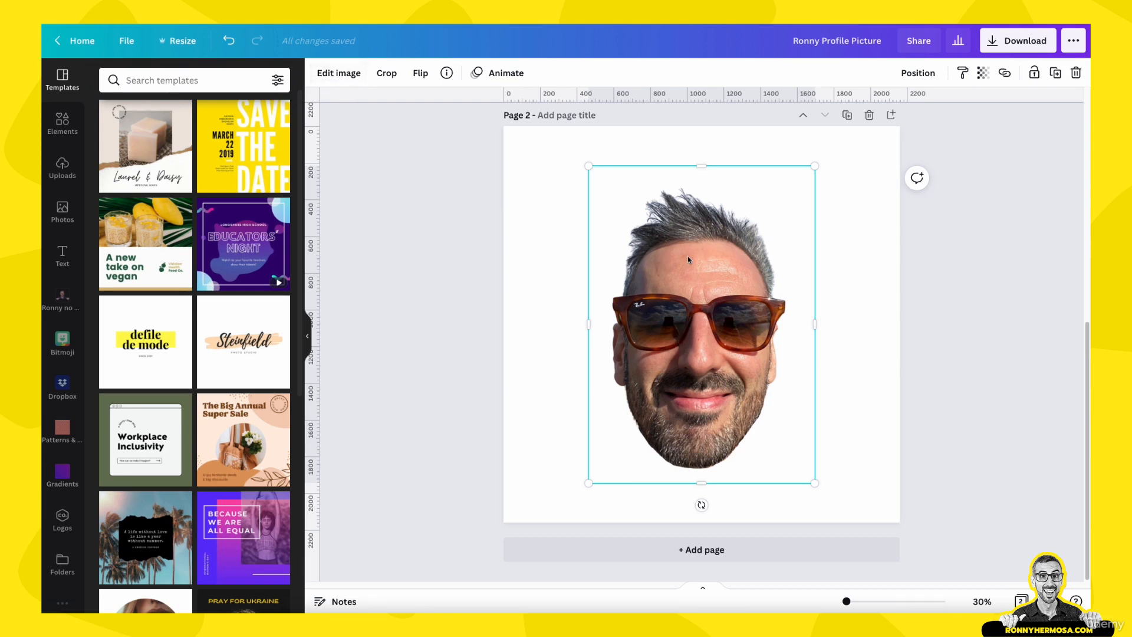
left_click(339, 73)
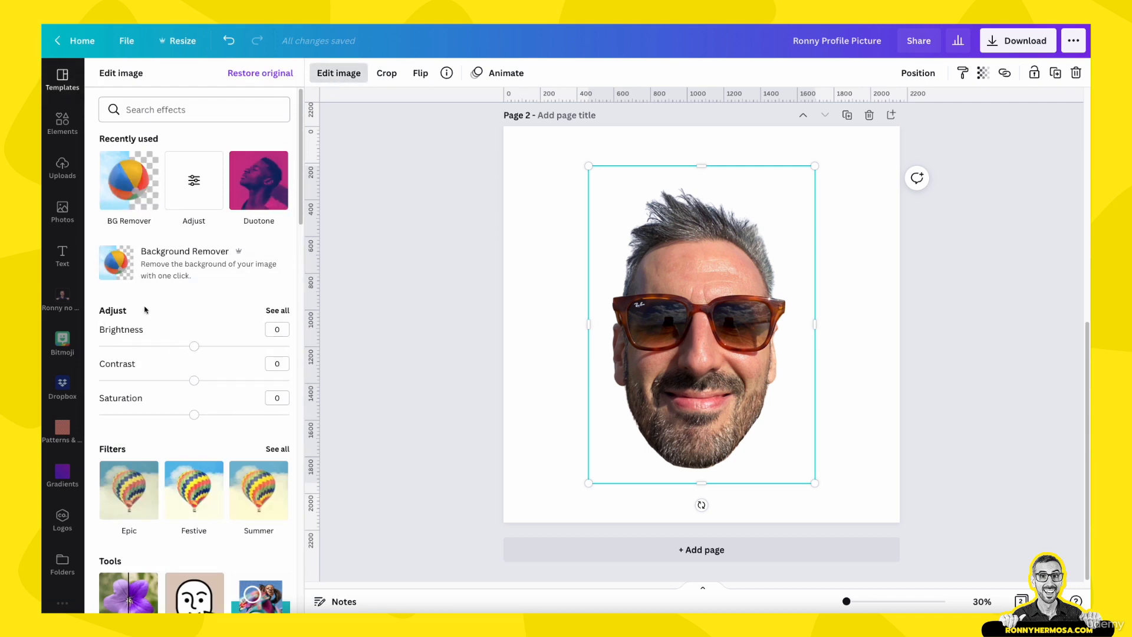
left_click(281, 312)
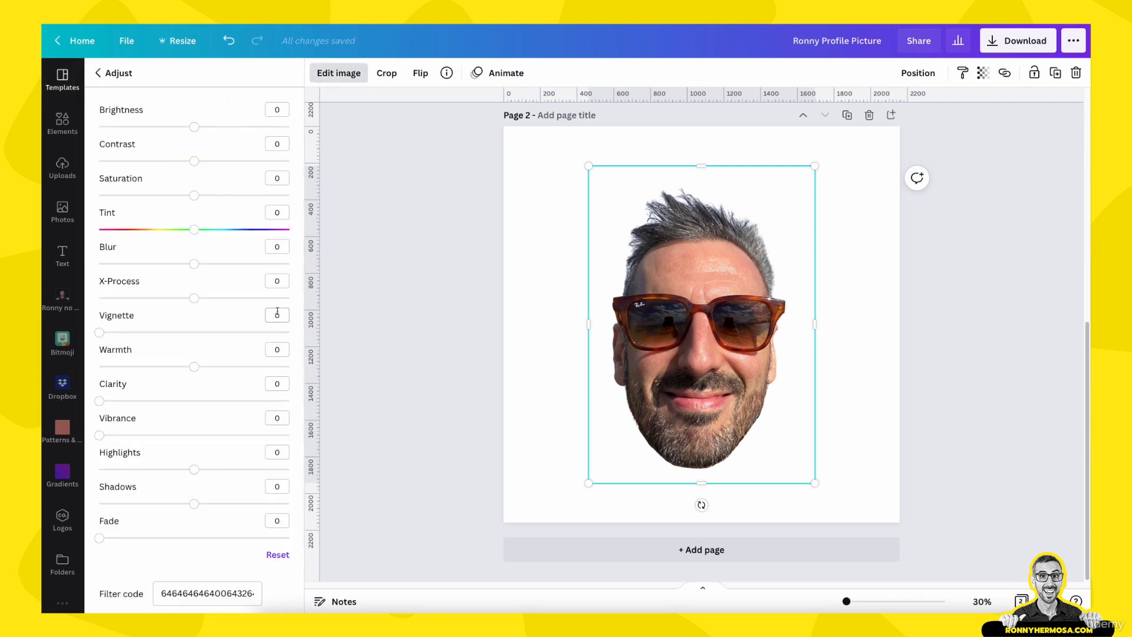
Adjust the photo to saturation -100, brightness 22, contrast 39 and clarity 20
left_click_drag(197, 199, 66, 199)
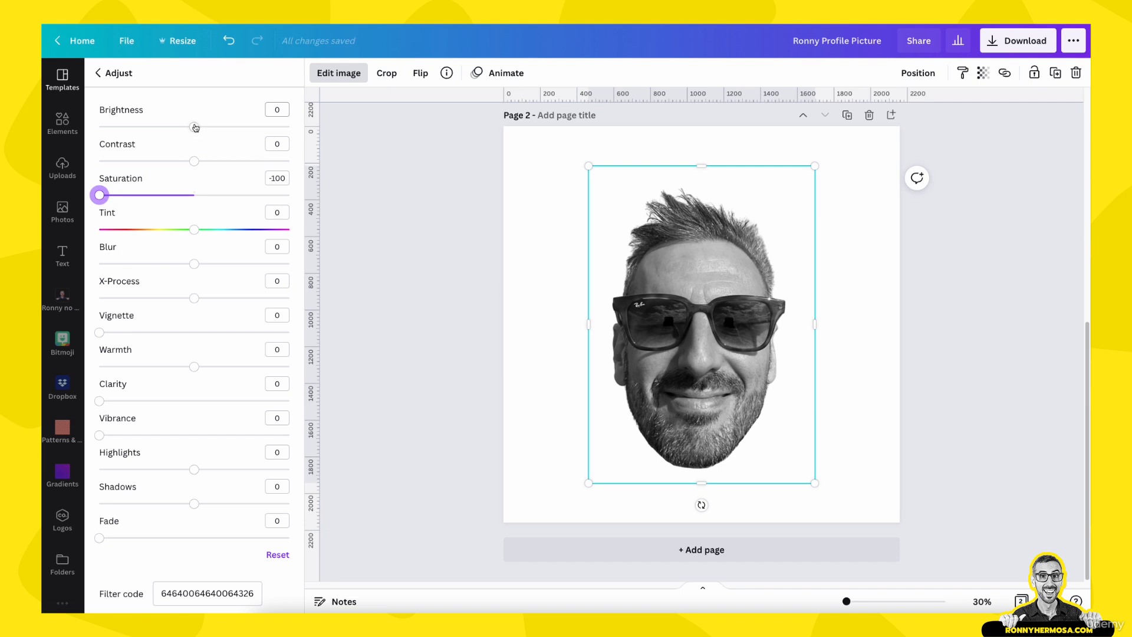
left_click_drag(195, 127, 231, 165)
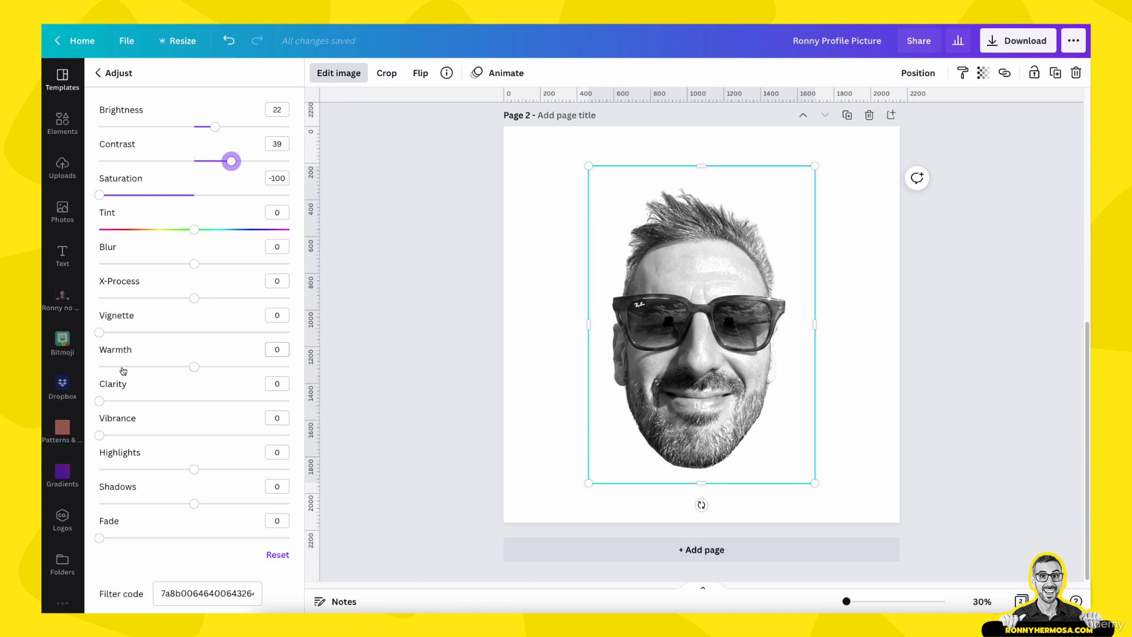
left_click_drag(102, 405, 137, 403)
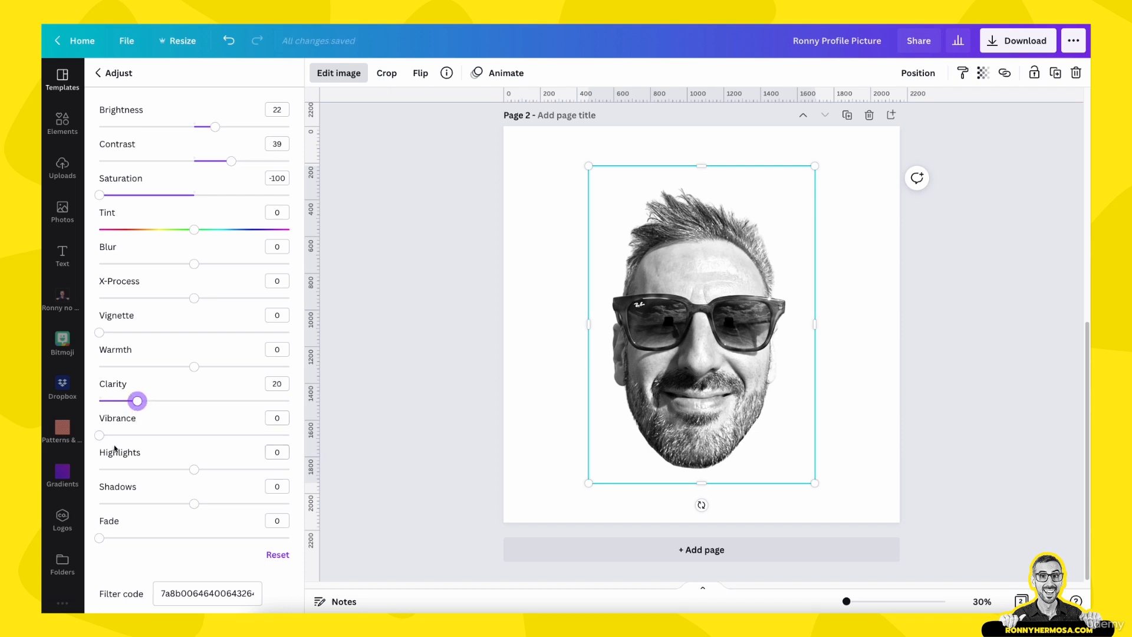
Lower the photo's shadows to -52
left_click_drag(194, 504, 144, 503)
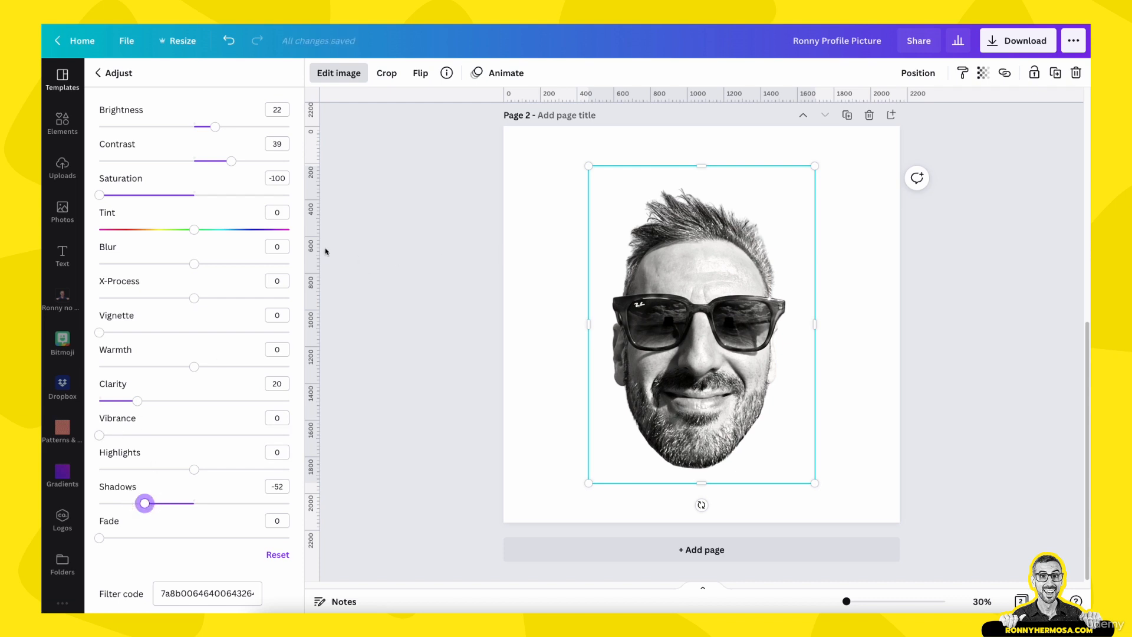
left_click(436, 450)
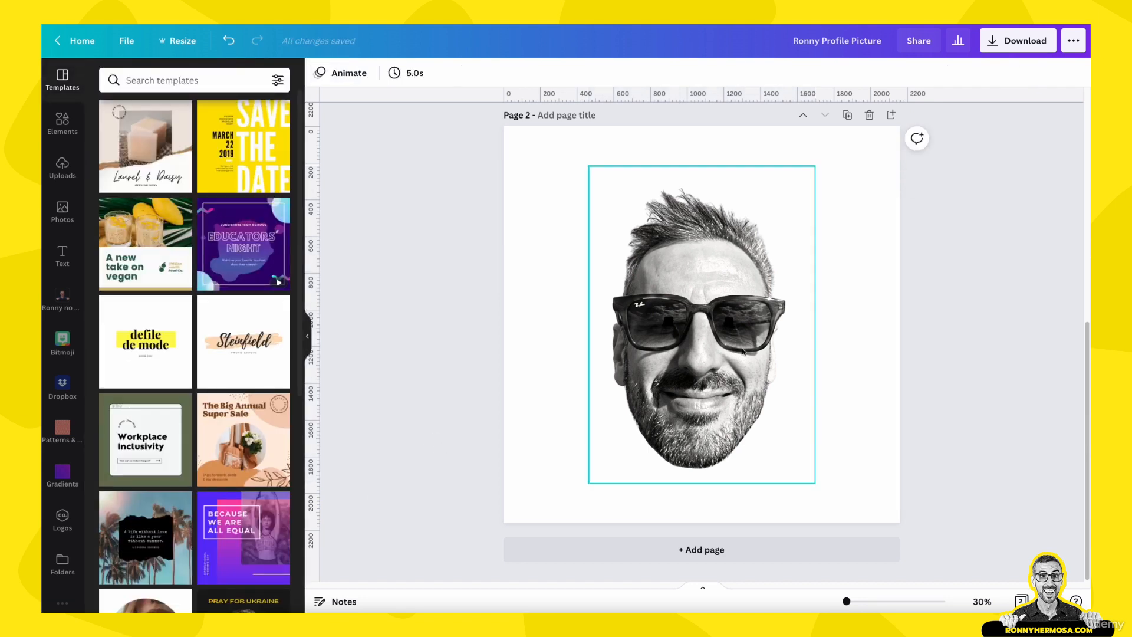
Switch the palette to Ronny's Brand Kit and fill the page background with its primary yellow
left_click(852, 174)
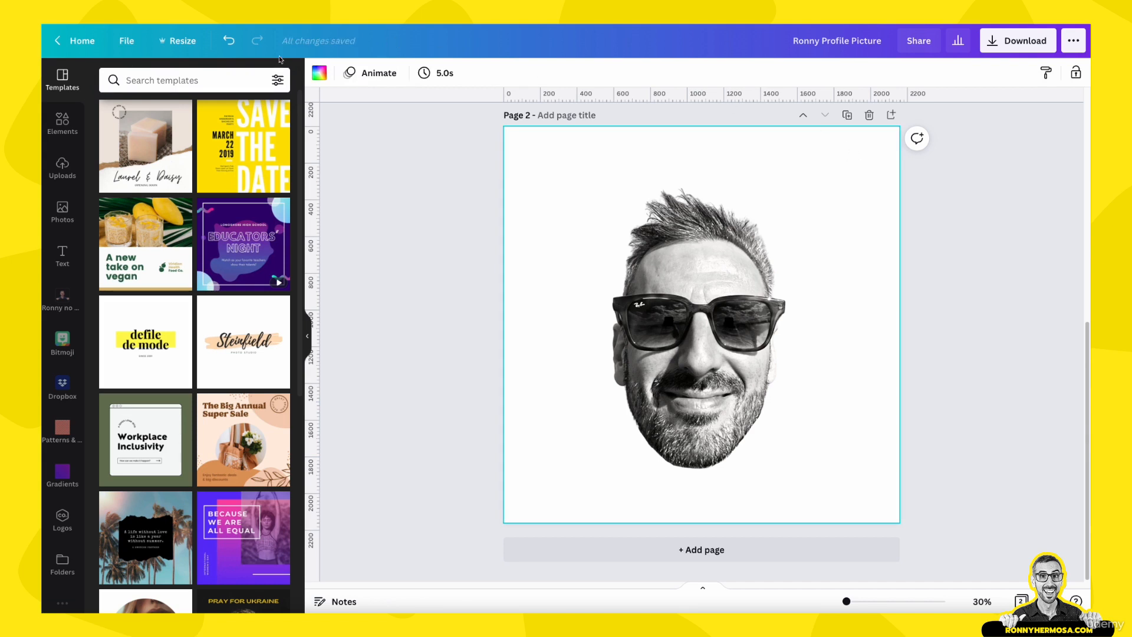
left_click(321, 79)
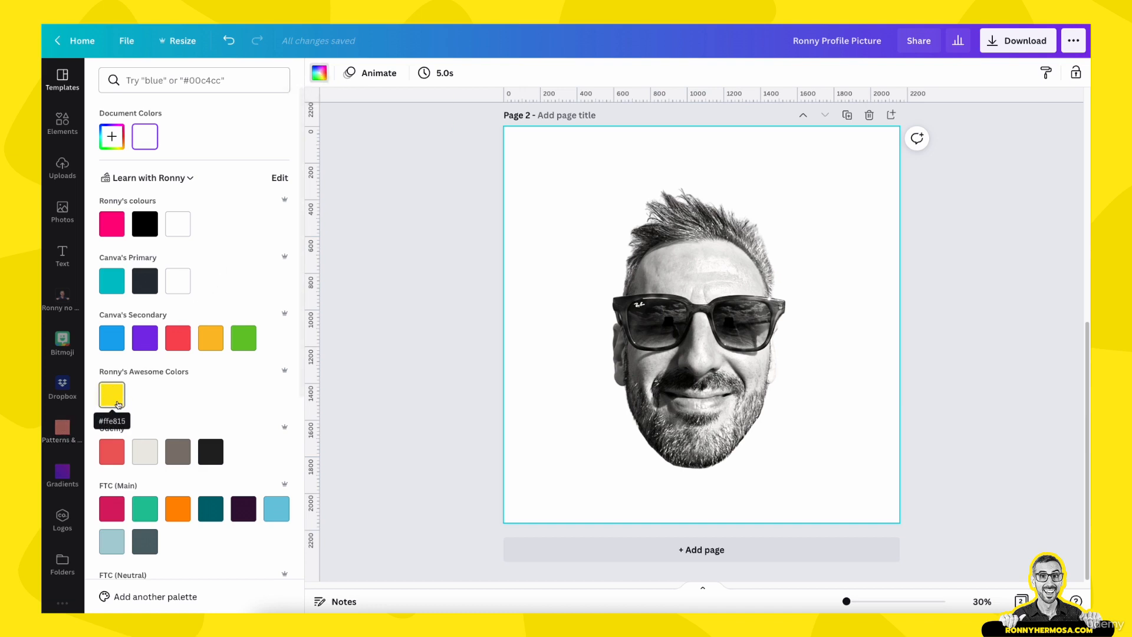
left_click(190, 178)
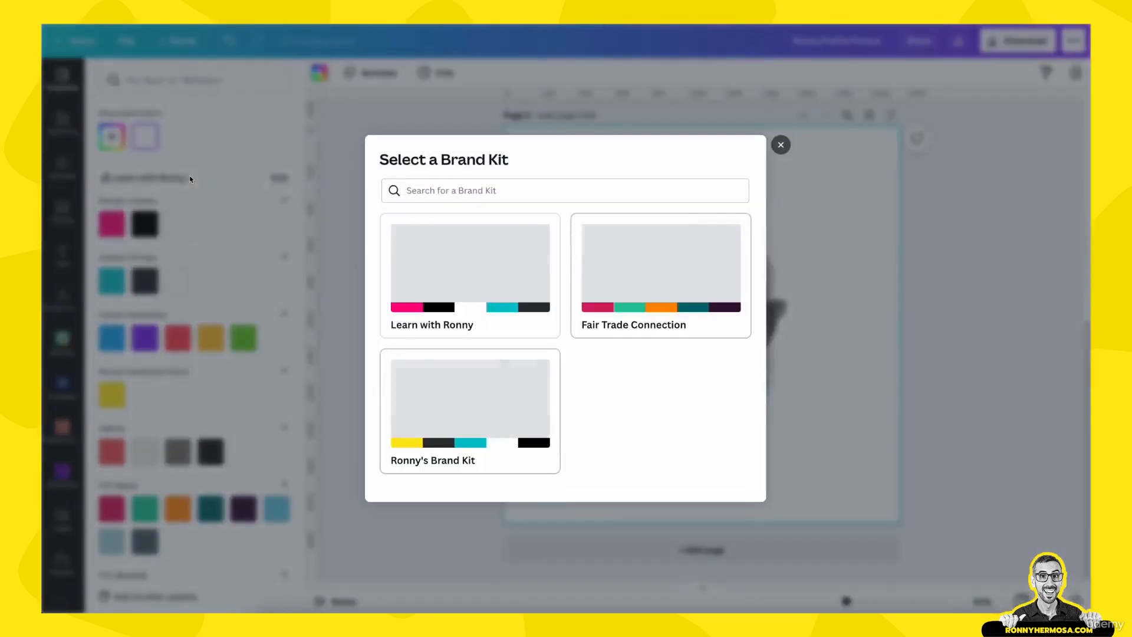
left_click(473, 391)
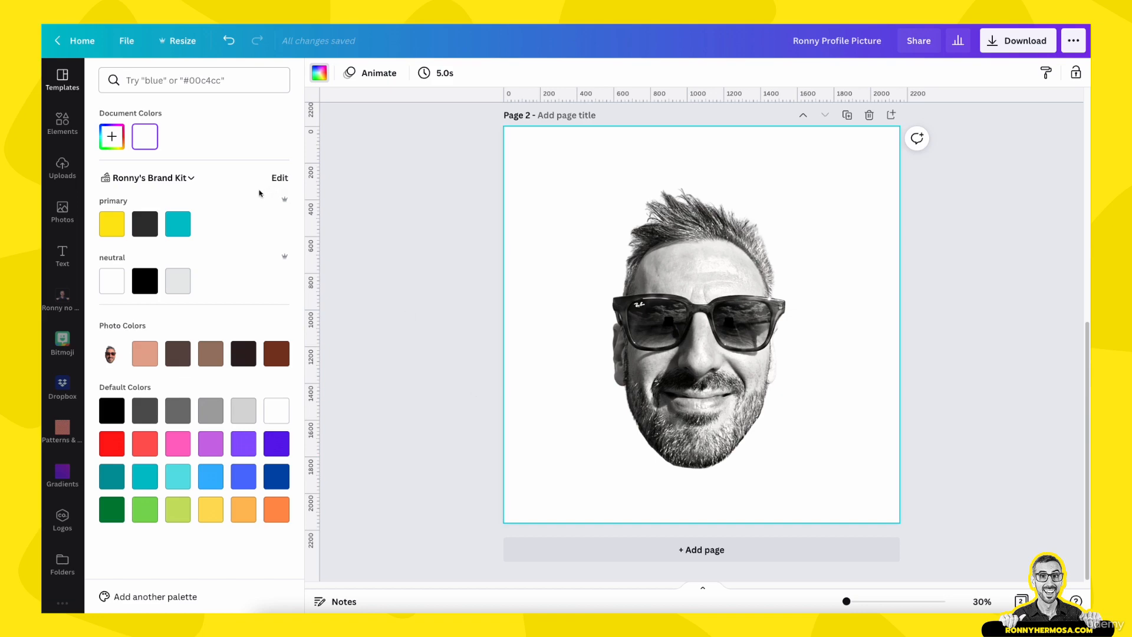
left_click(190, 178)
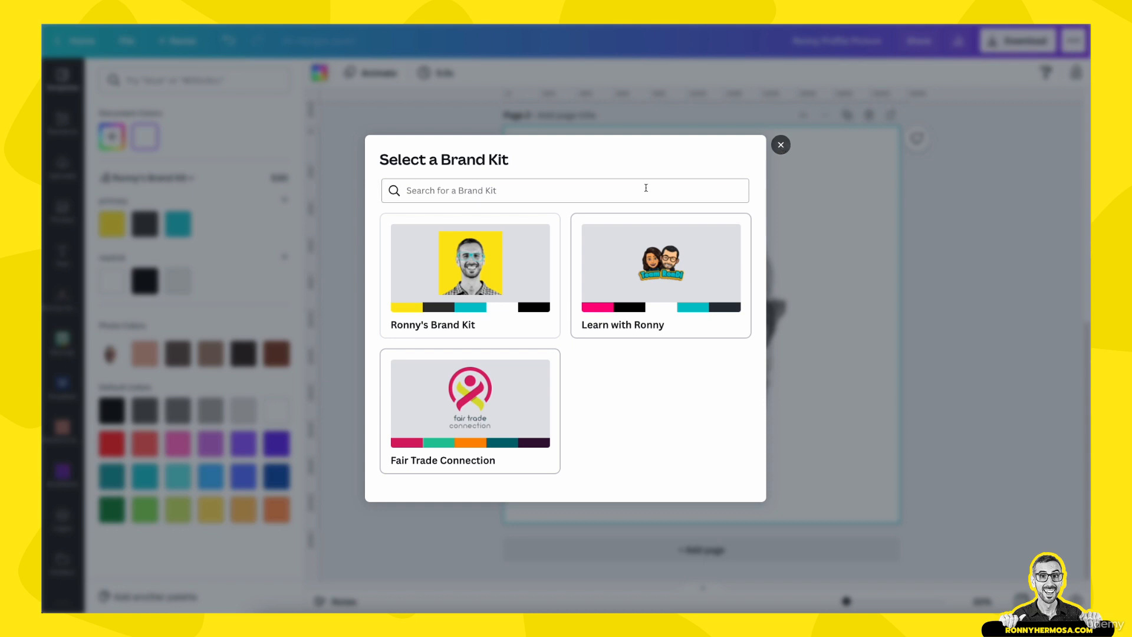
left_click(779, 148)
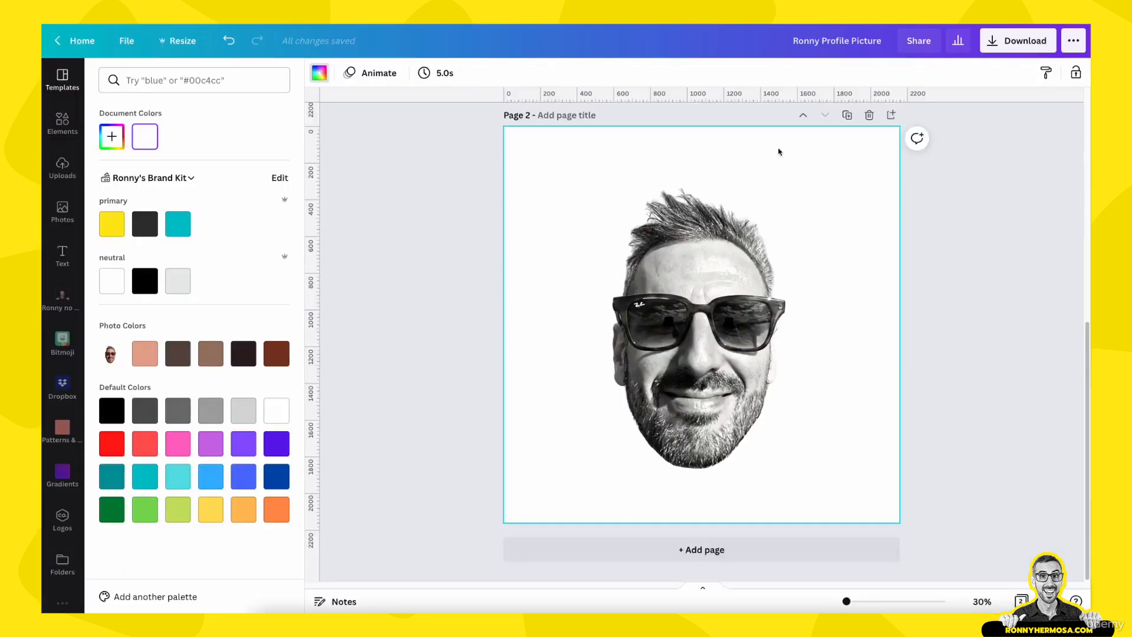
left_click(109, 233)
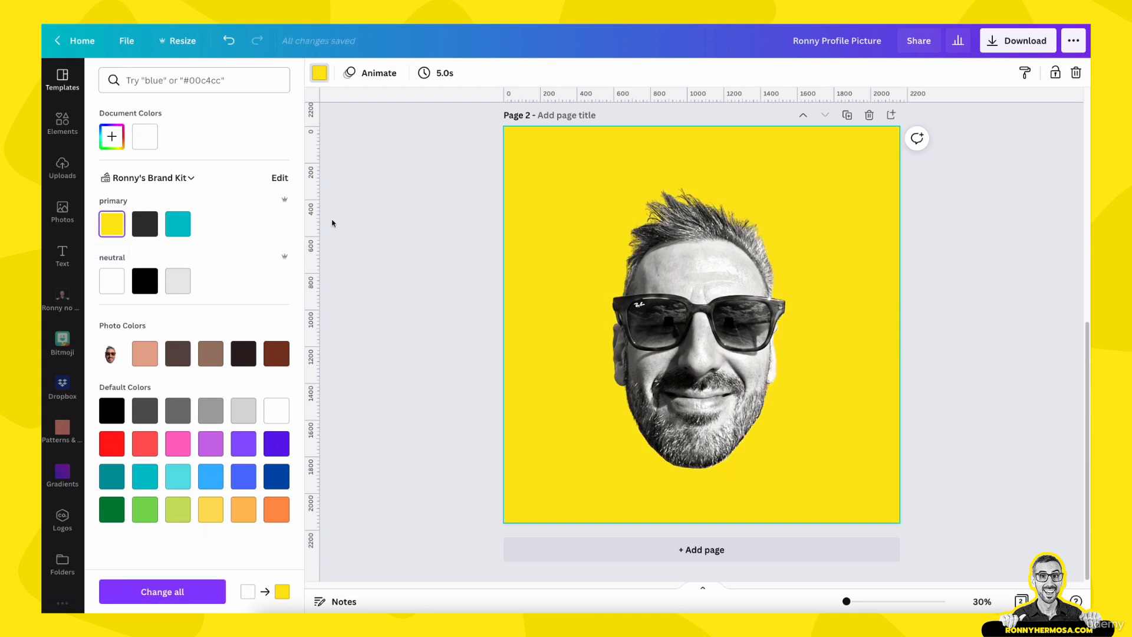
left_click(387, 250)
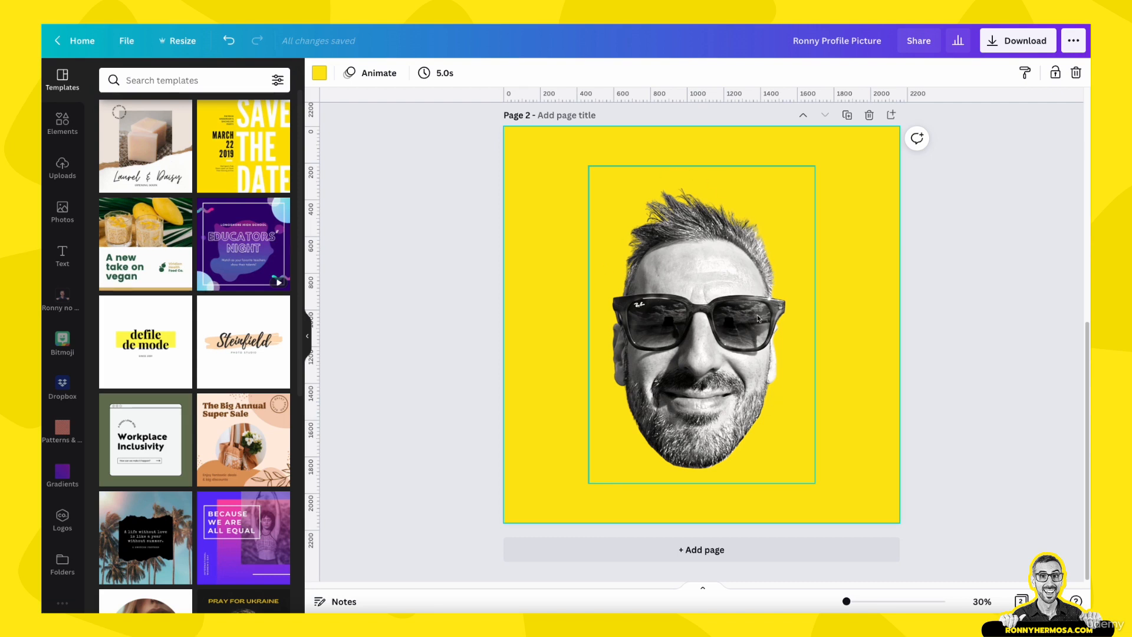
Duplicate the yellow page as a third page
scroll(869, 299, "up", 1)
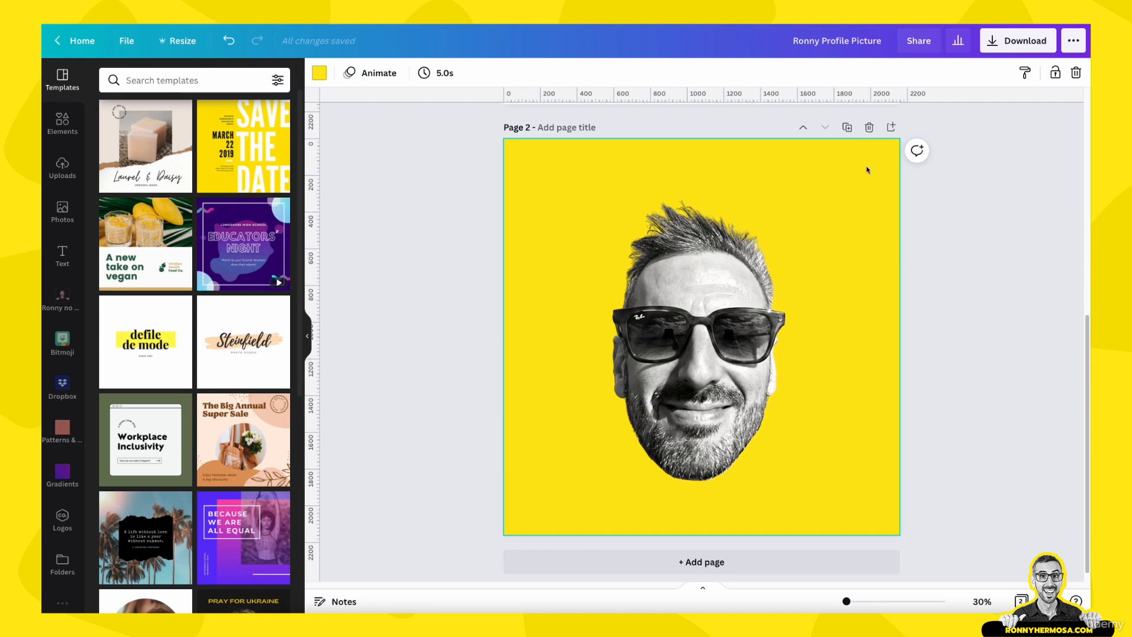
left_click(847, 128)
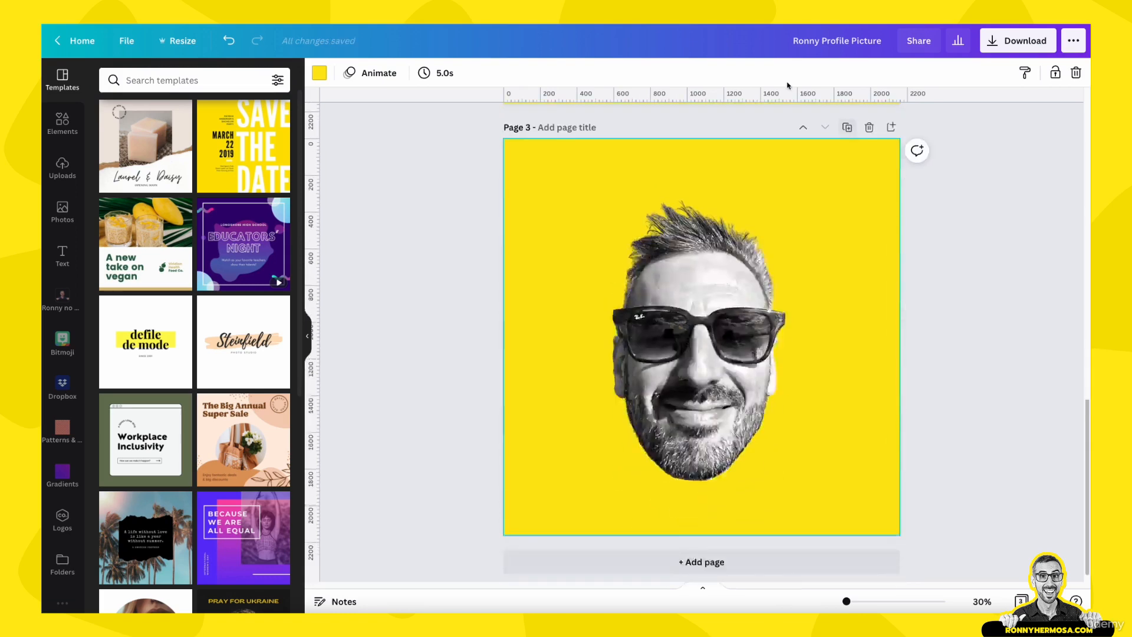
left_click(674, 330)
Open the image effects for the photo on page 3 and apply the Glow shadow
scroll(475, 250, "up", 3)
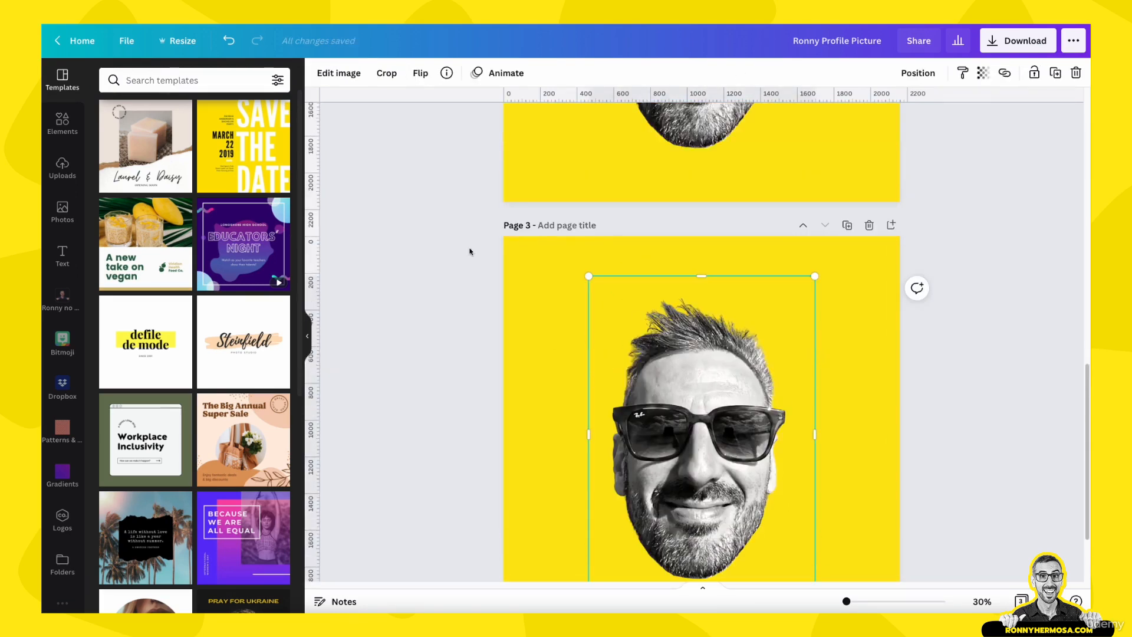
scroll(679, 281, "down", 2)
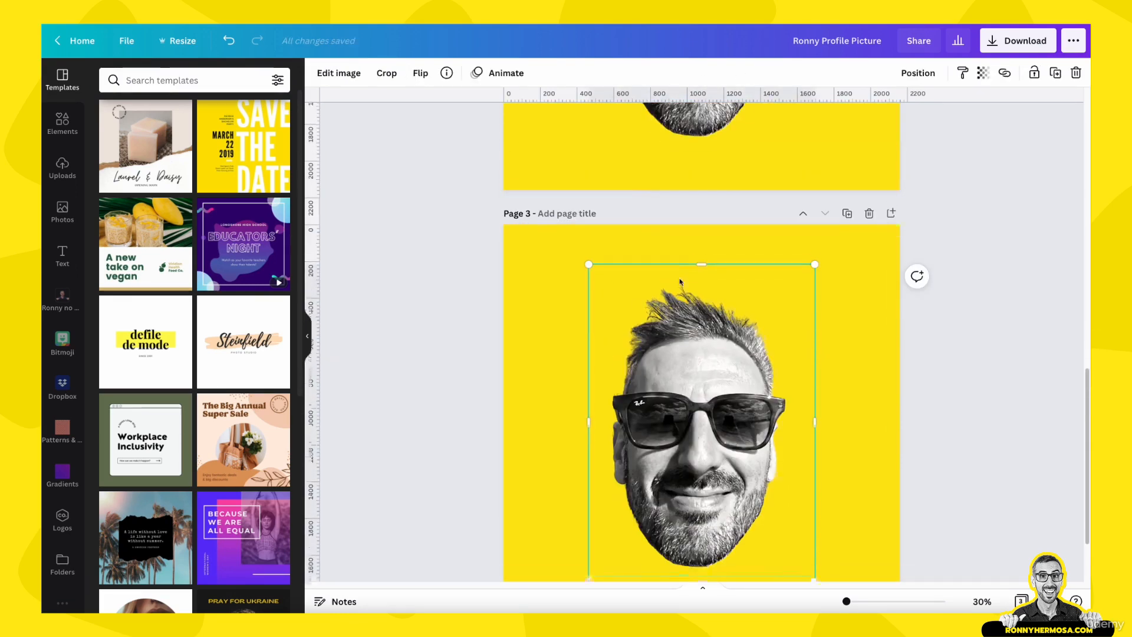
scroll(679, 281, "down", 1)
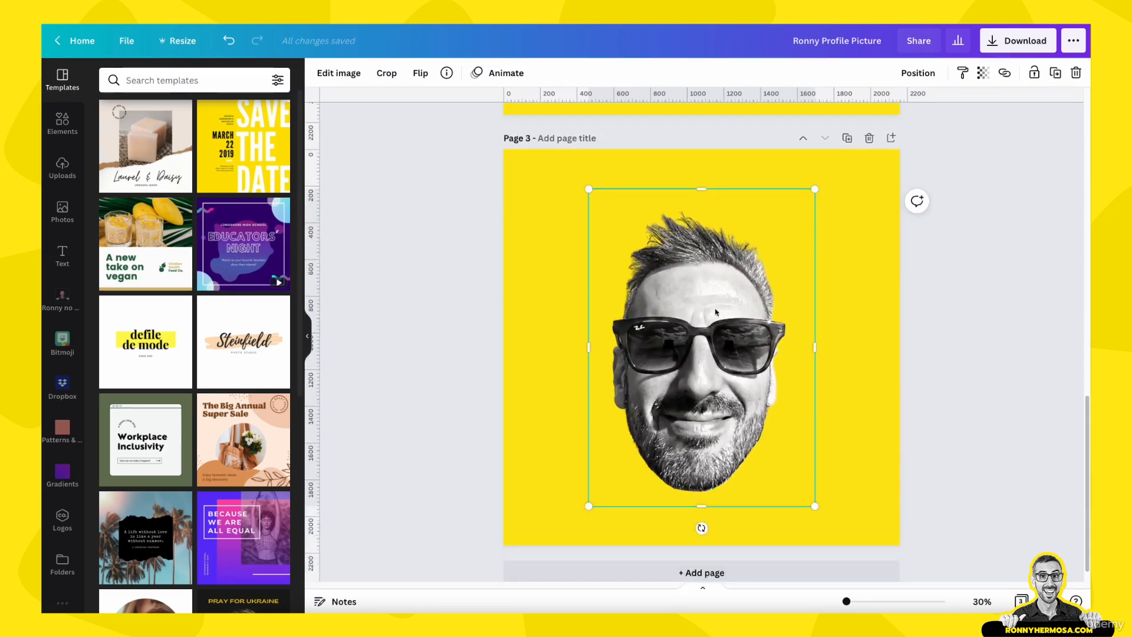
scroll(725, 370, "up", 6)
scroll(720, 388, "down", 4)
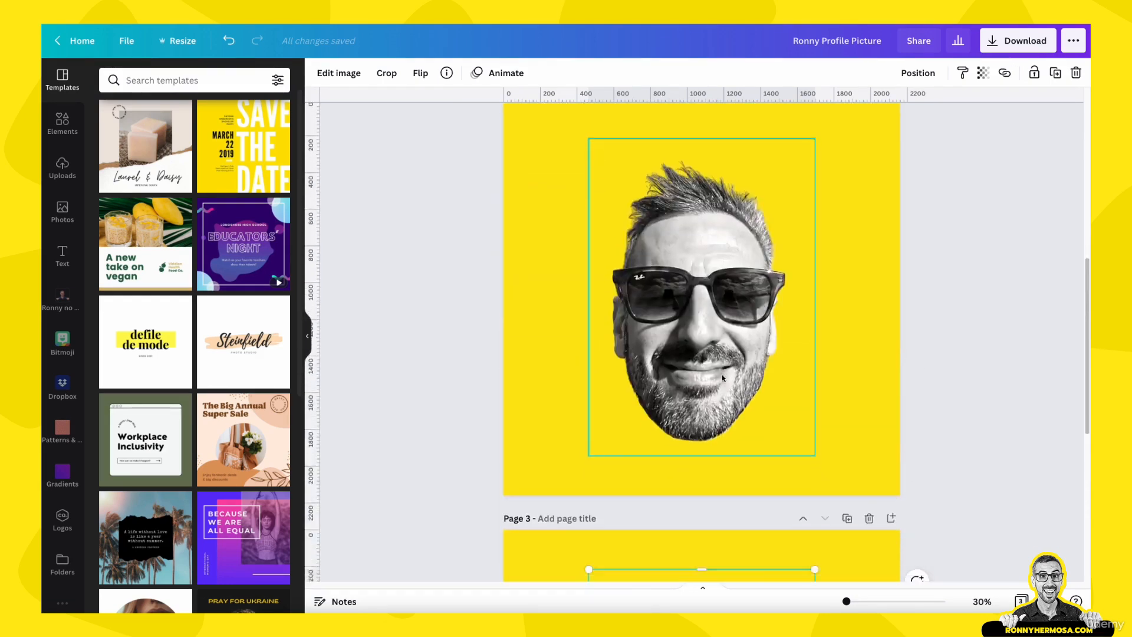
scroll(719, 388, "down", 2)
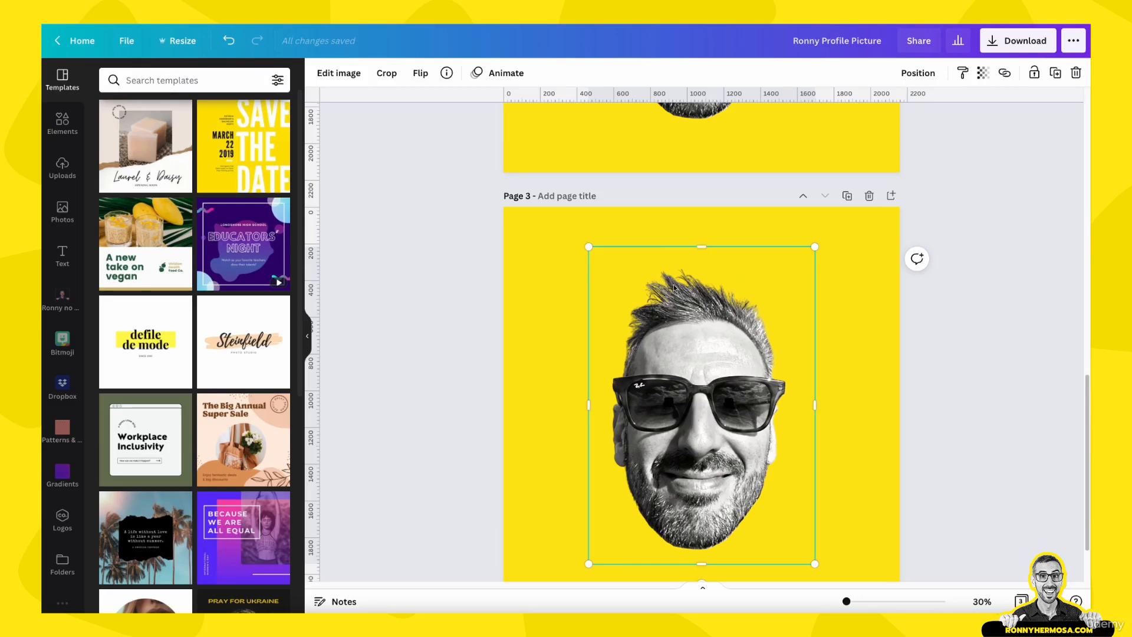
left_click(348, 75)
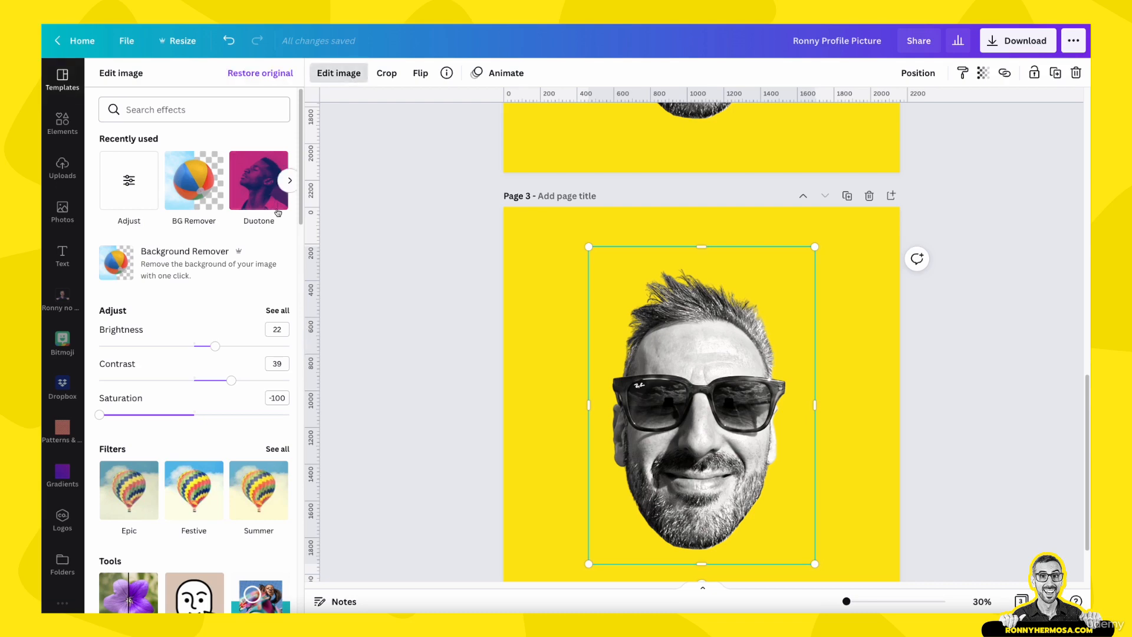
scroll(233, 337, "down", 5)
scroll(233, 337, "down", 1)
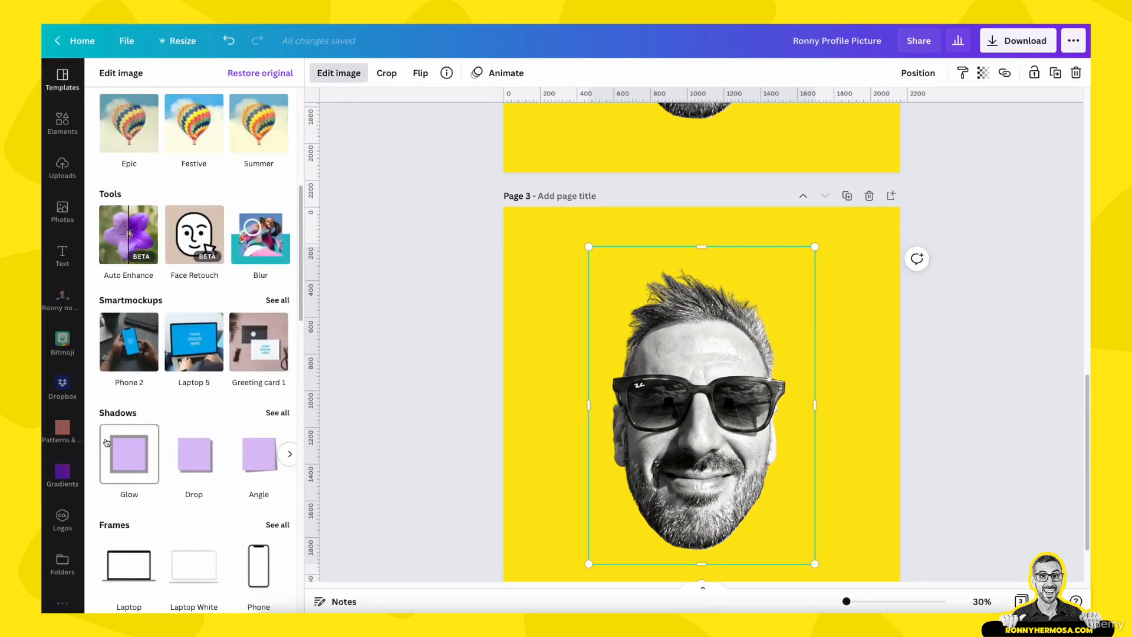
left_click(276, 414)
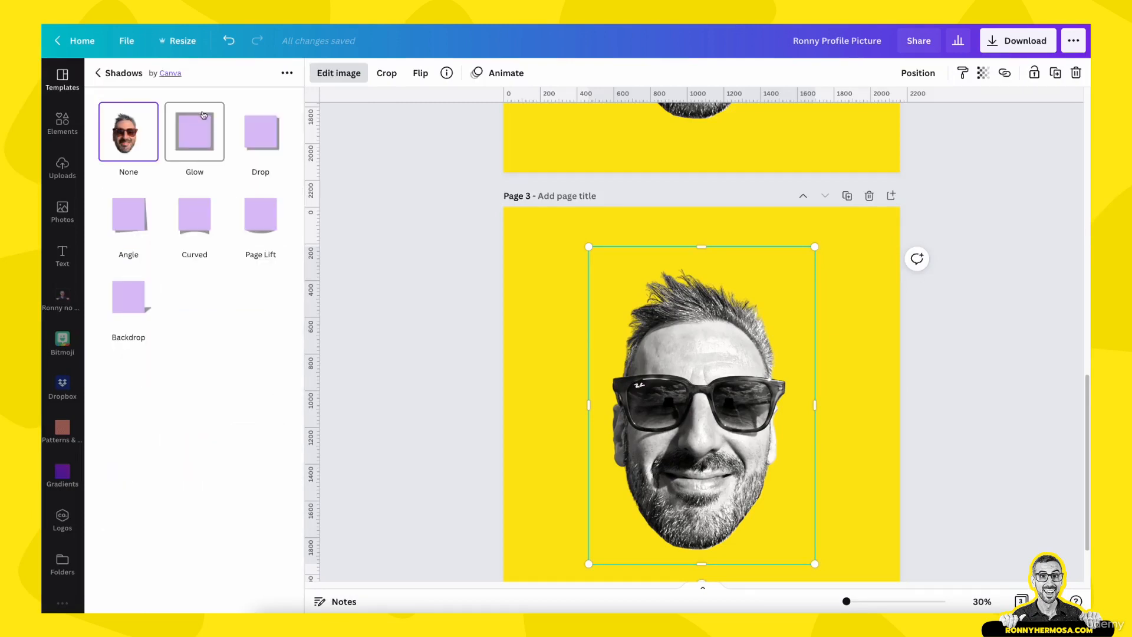
left_click(207, 139)
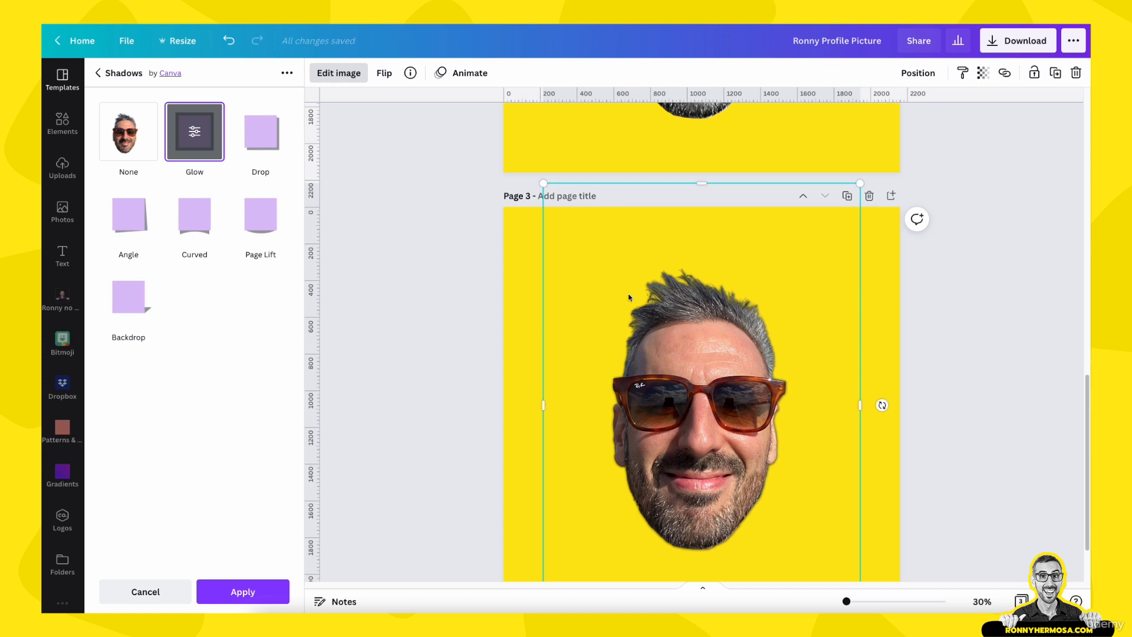
Open the Glow settings, set the size to 9 and the color to white
left_click(196, 135)
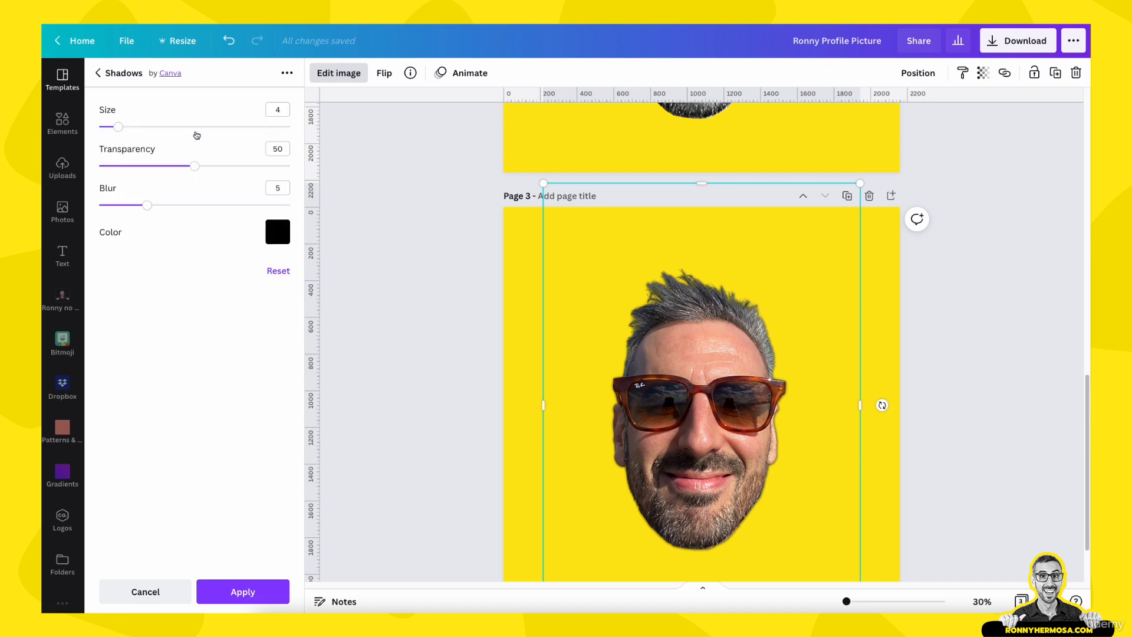
left_click(125, 127)
left_click_drag(125, 127, 142, 127)
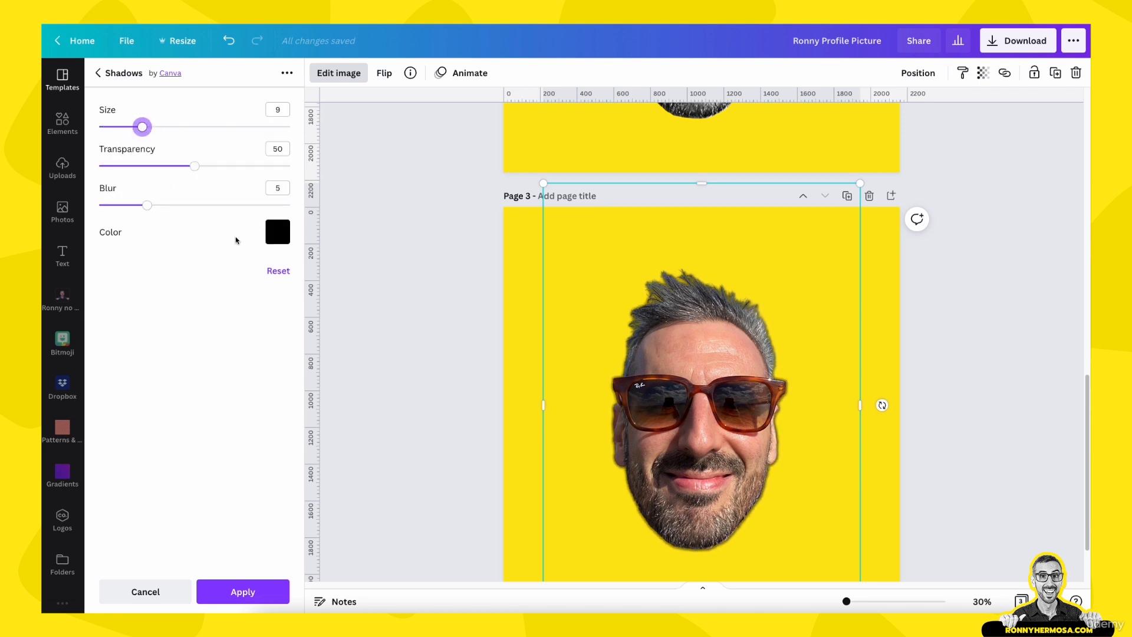
left_click(277, 232)
left_click(349, 292)
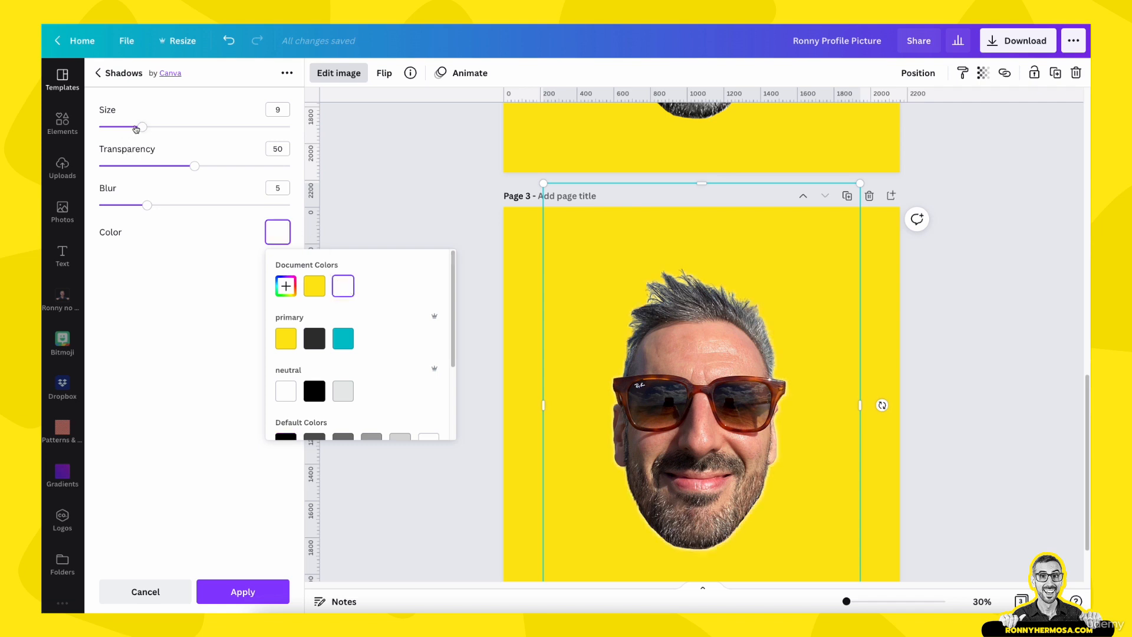
Set the glow transparency to 100, blur to 0 and size to 25
left_click_drag(194, 166, 298, 174)
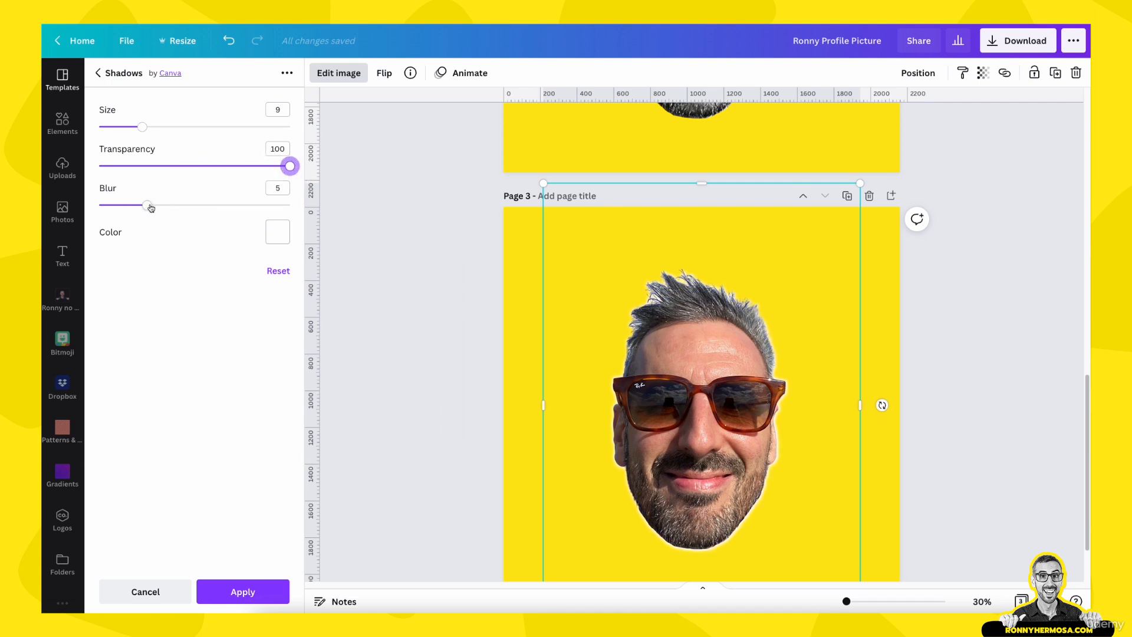
left_click_drag(150, 207, 70, 211)
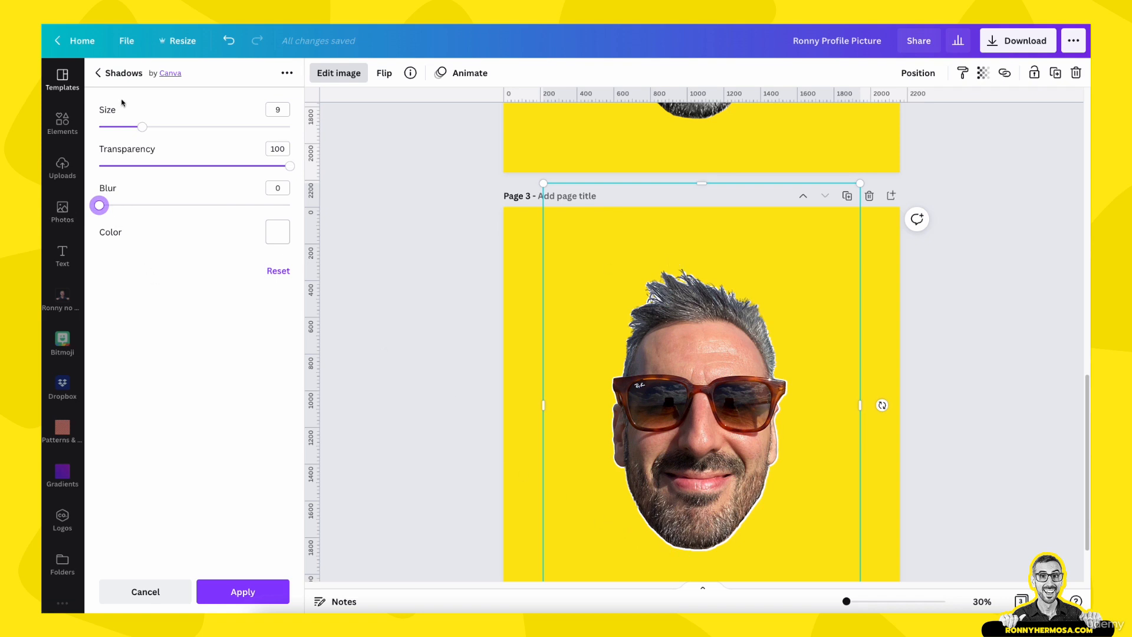
left_click_drag(142, 127, 195, 127)
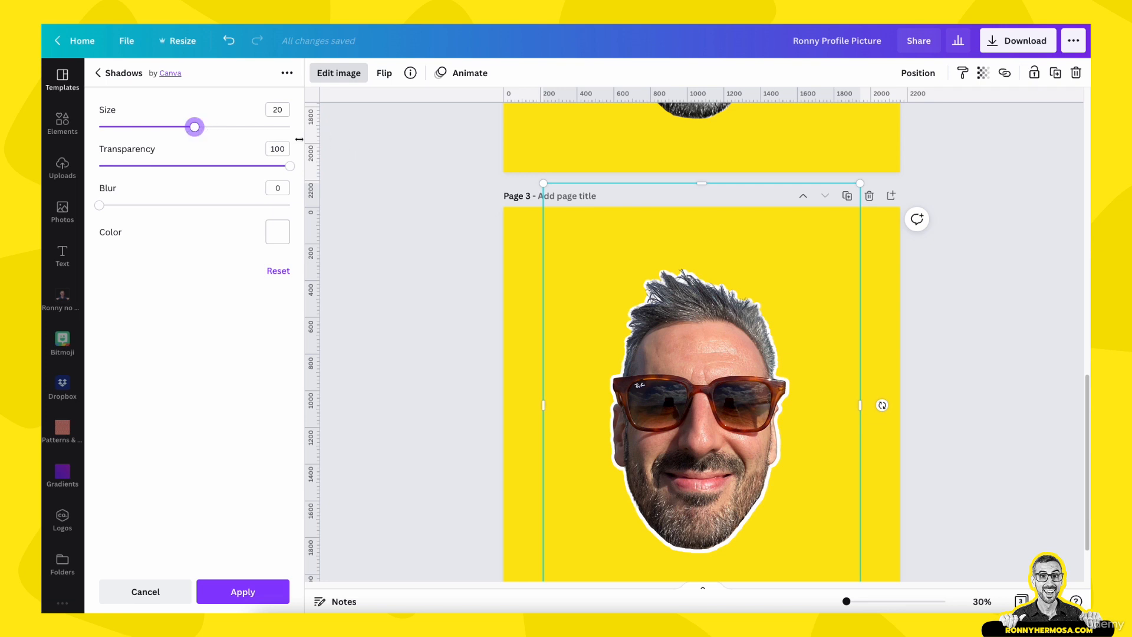
left_click(195, 128)
left_click_drag(207, 130, 218, 130)
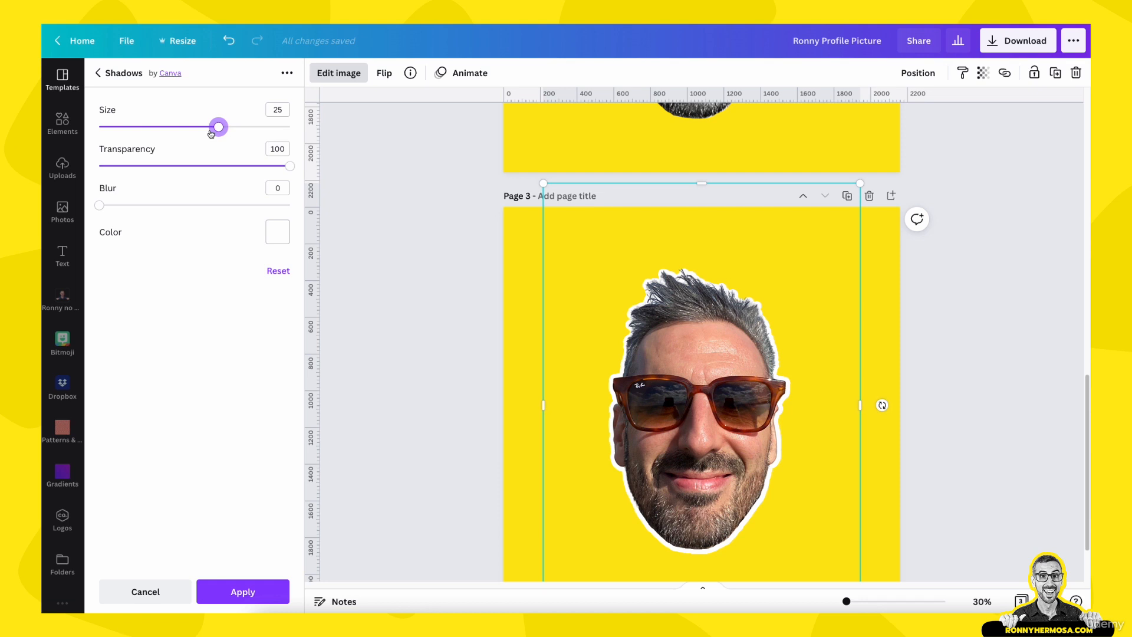
left_click(260, 593)
Apply the white glow to the photo
left_click_drag(291, 166, 346, 180)
left_click(100, 207)
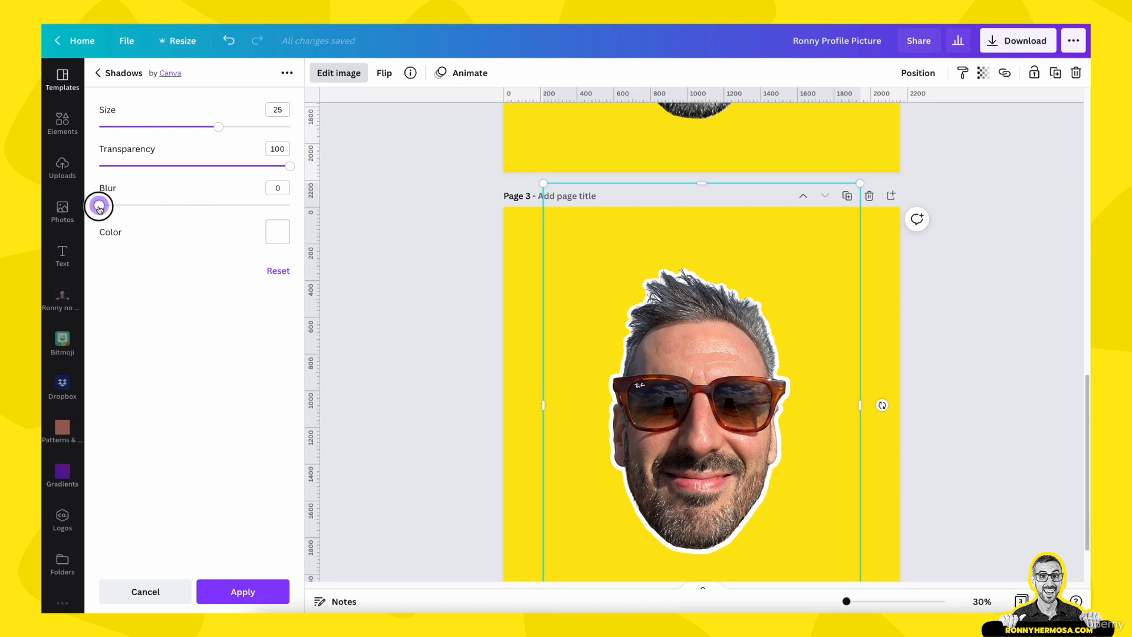
left_click_drag(99, 208, 306, 228)
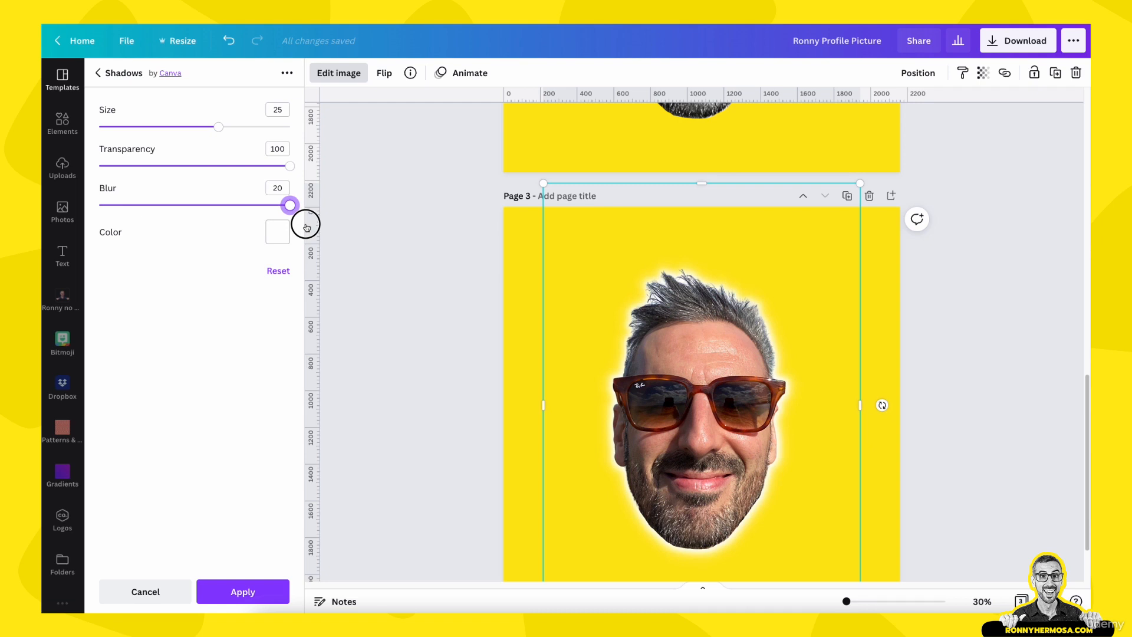
left_click_drag(307, 228, 56, 229)
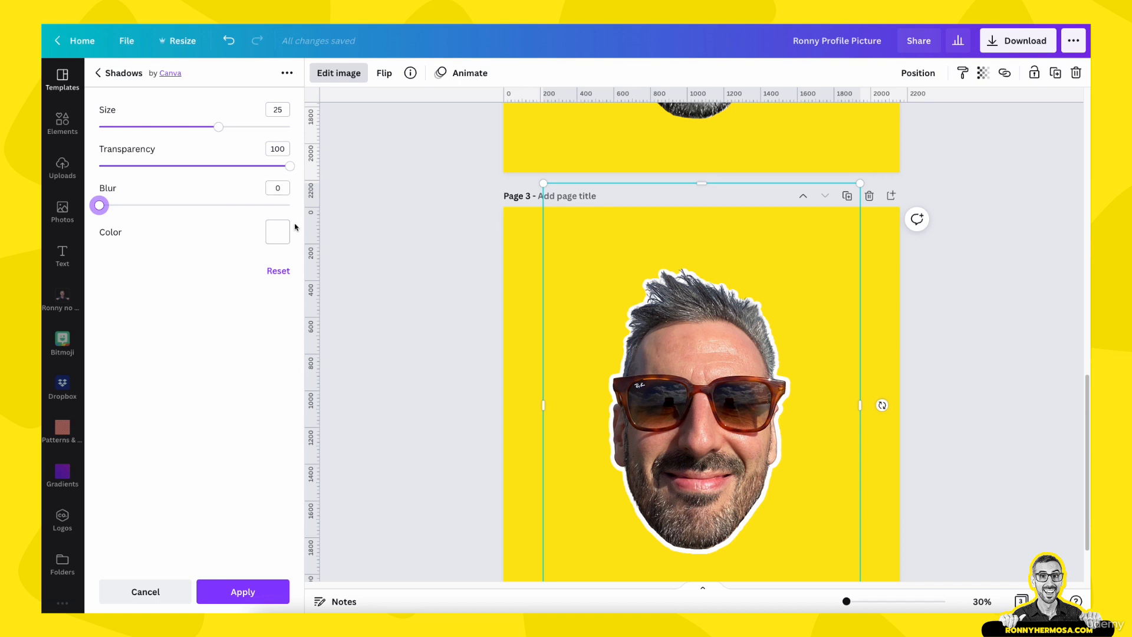
left_click(259, 591)
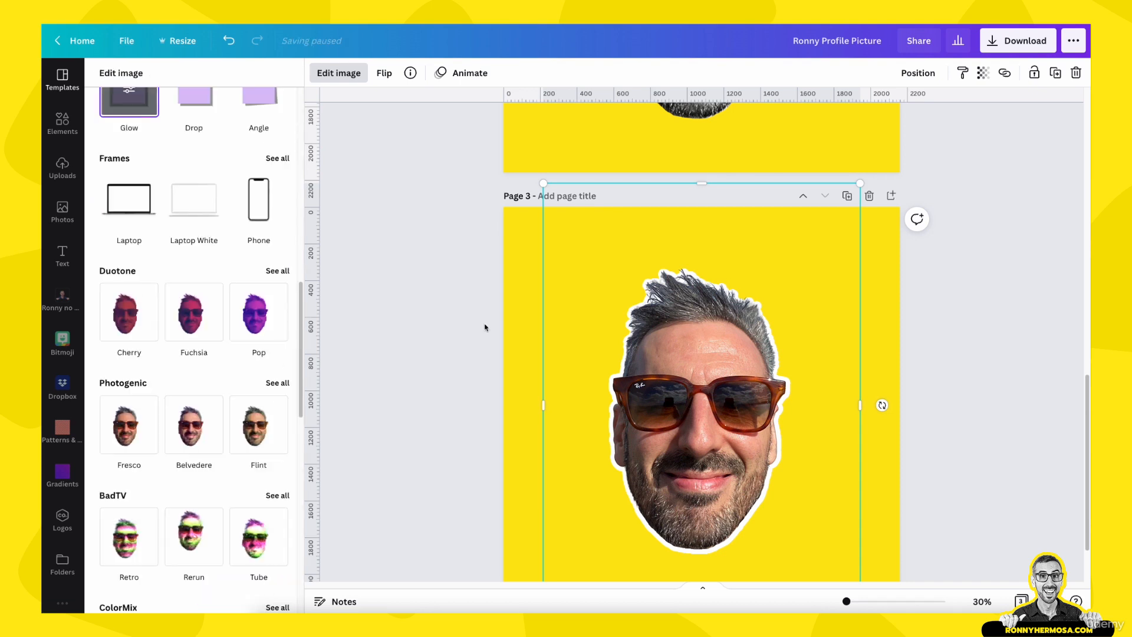
left_click(529, 283)
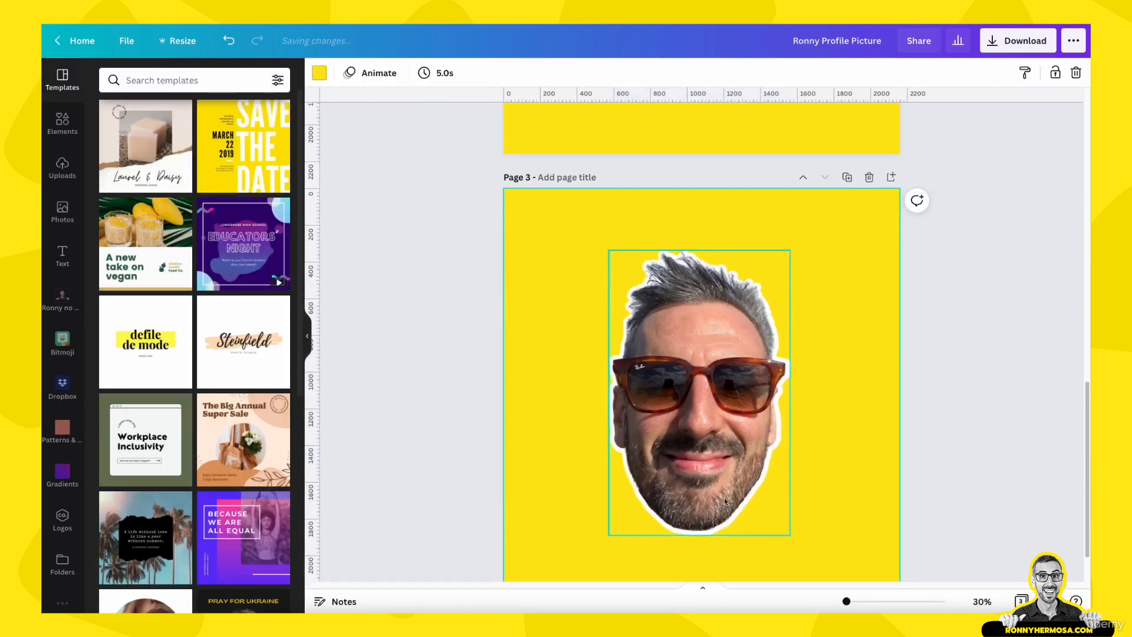
scroll(701, 165, "up", 5)
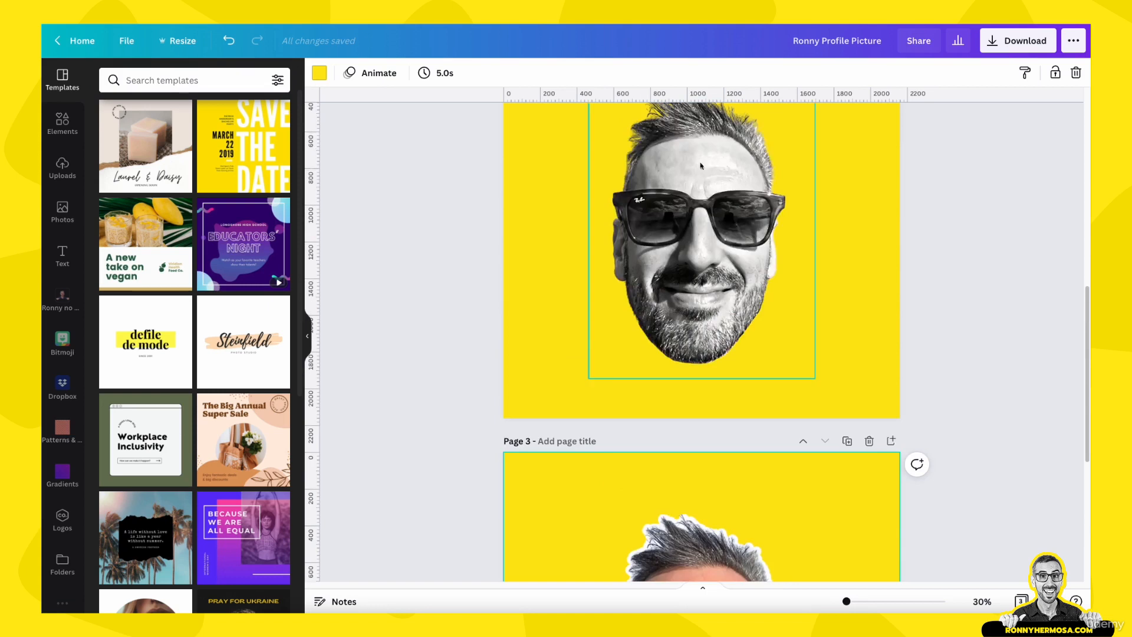
scroll(739, 220, "up", 1)
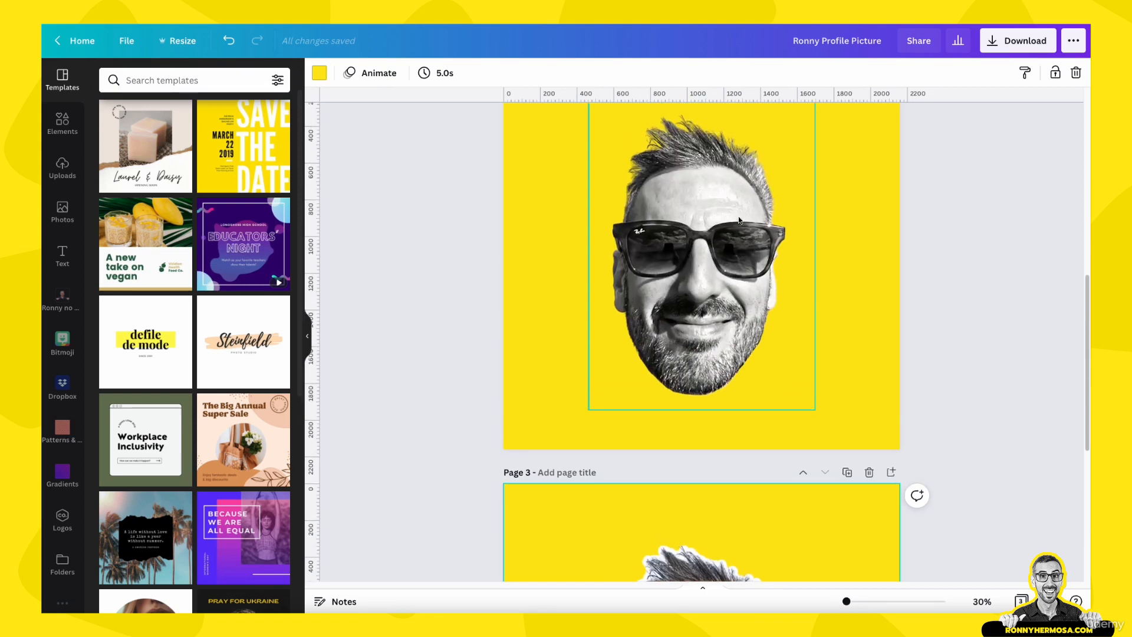
Copy the style of the photo on page 2 and paste it onto the photo on page 3
left_click(704, 249)
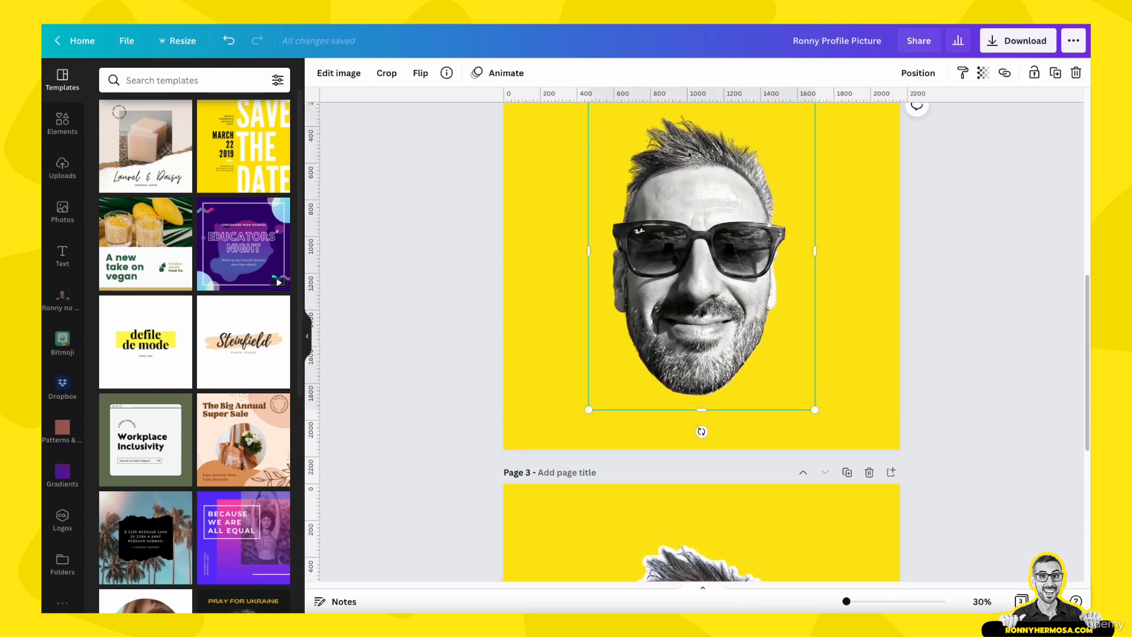
left_click(963, 74)
scroll(924, 213, "down", 1)
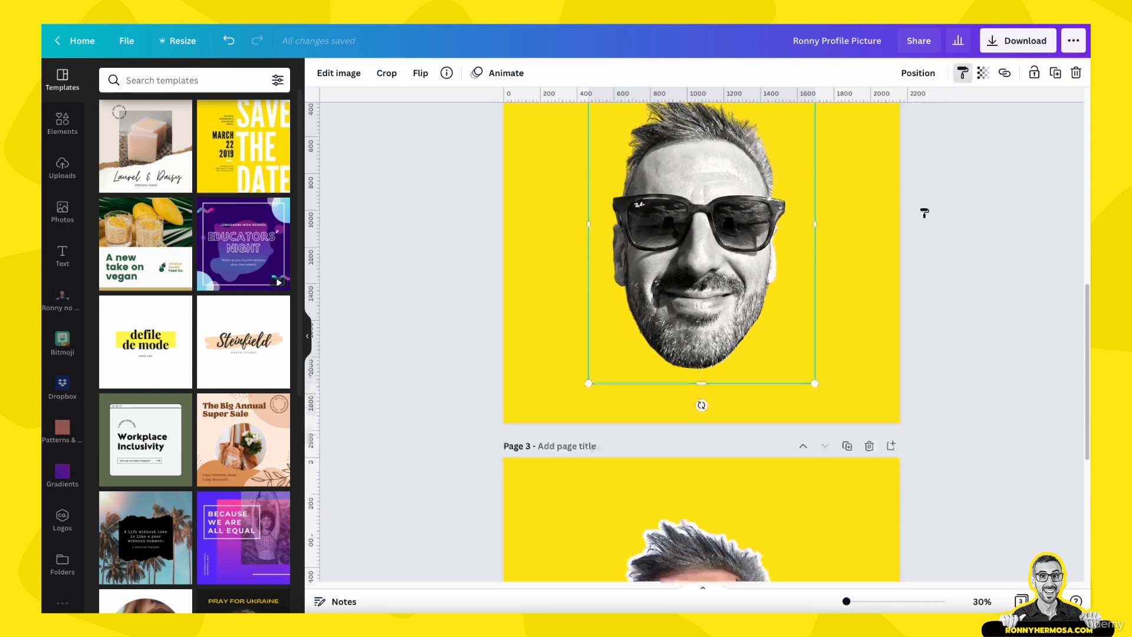
scroll(924, 213, "down", 5)
left_click(722, 364)
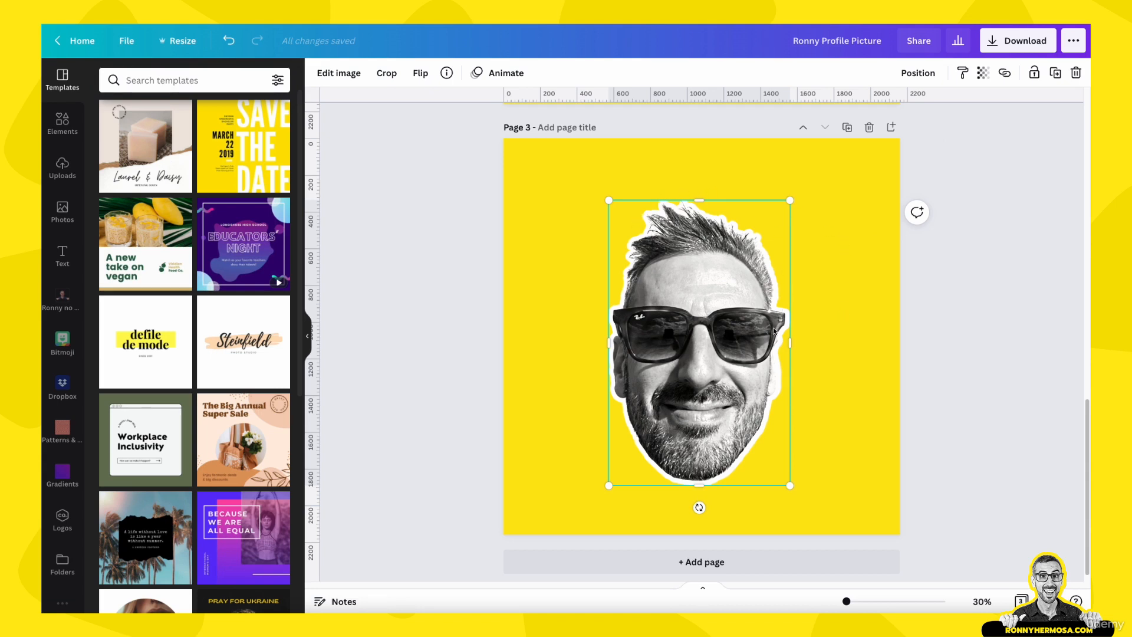
Duplicate page 3 to create a new page 4
left_click(859, 372)
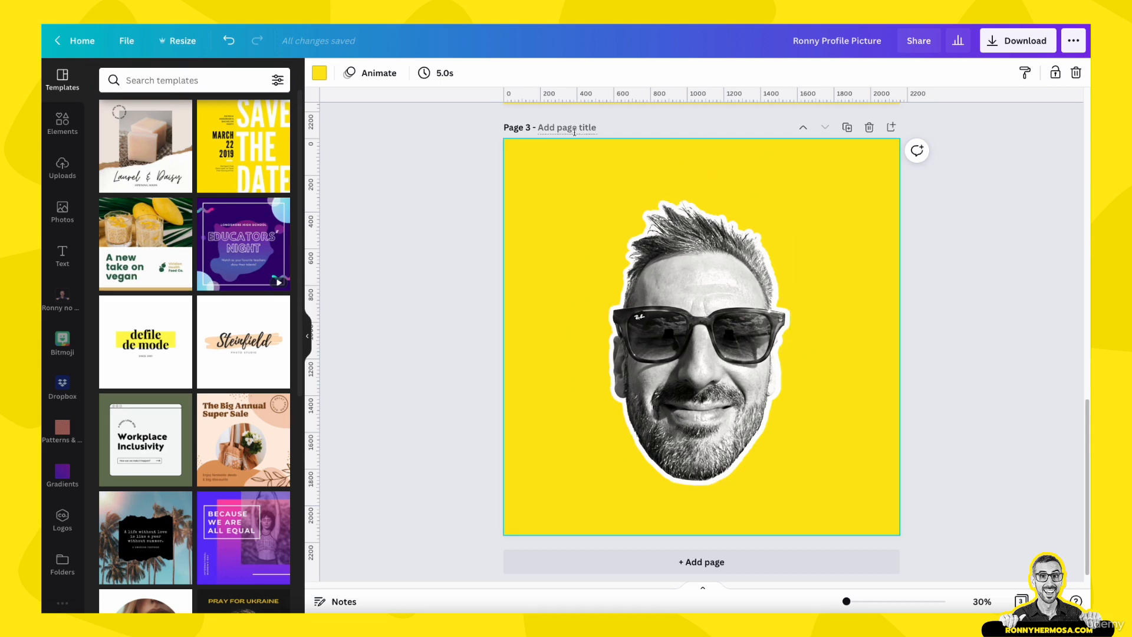
left_click(849, 128)
scroll(826, 345, "down", 1)
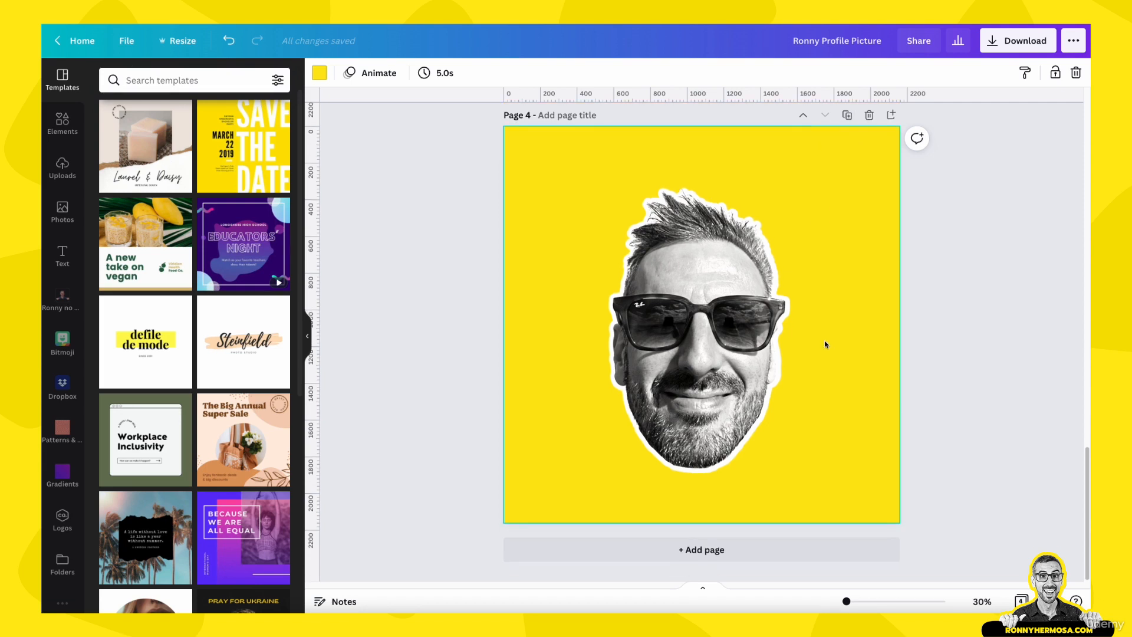
scroll(826, 346, "up", 5)
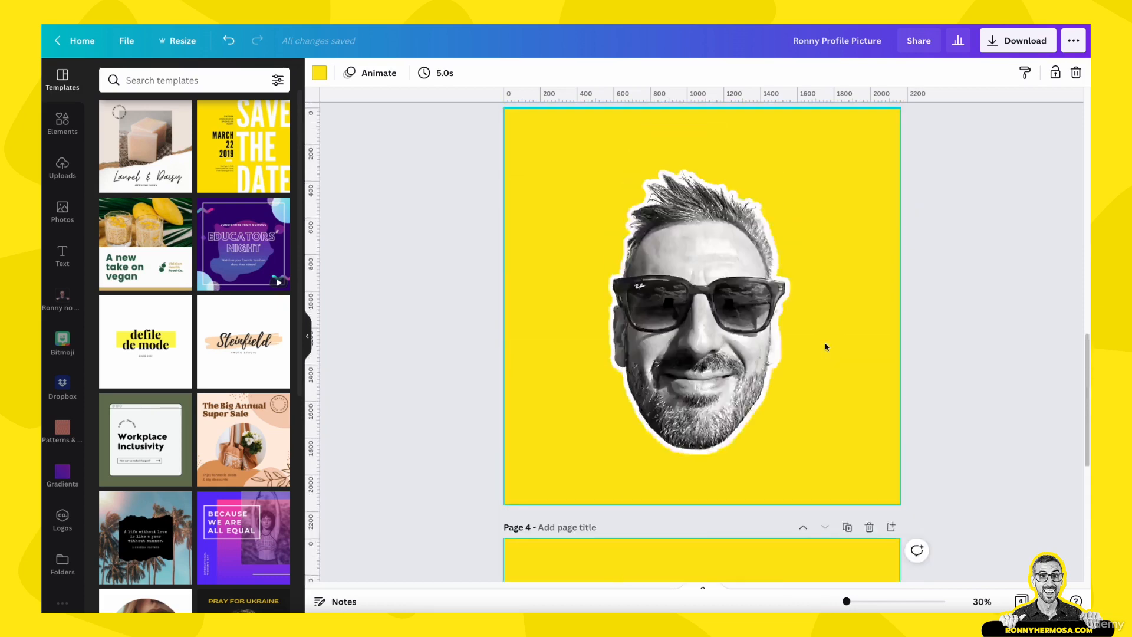
scroll(825, 348, "down", 5)
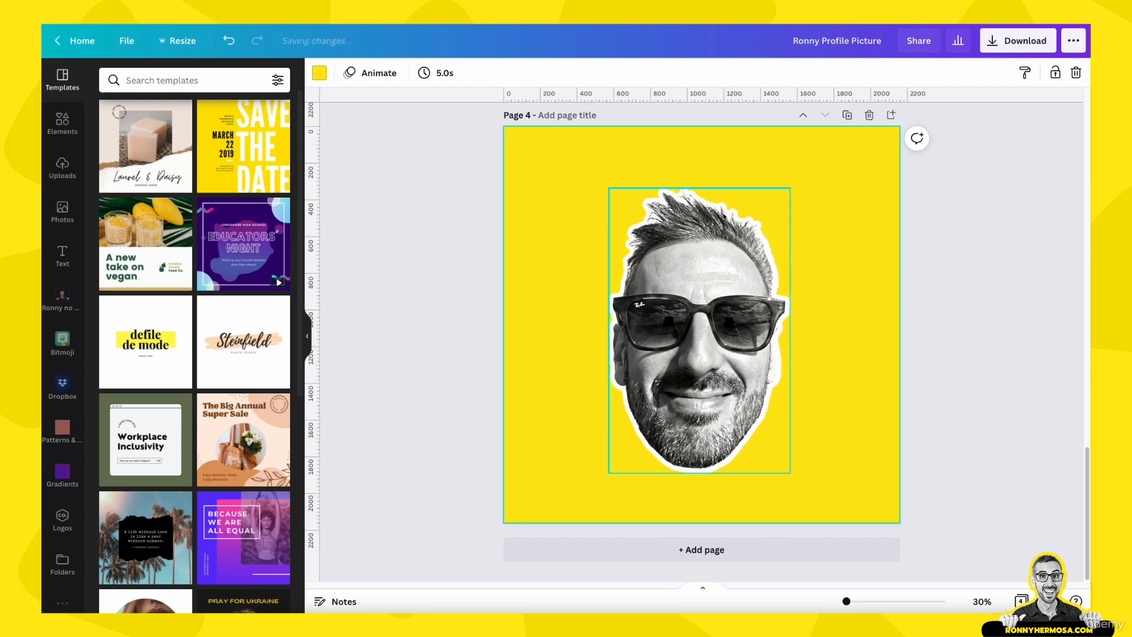
Open the Glow shadow settings for the photo on page 4
left_click(732, 325)
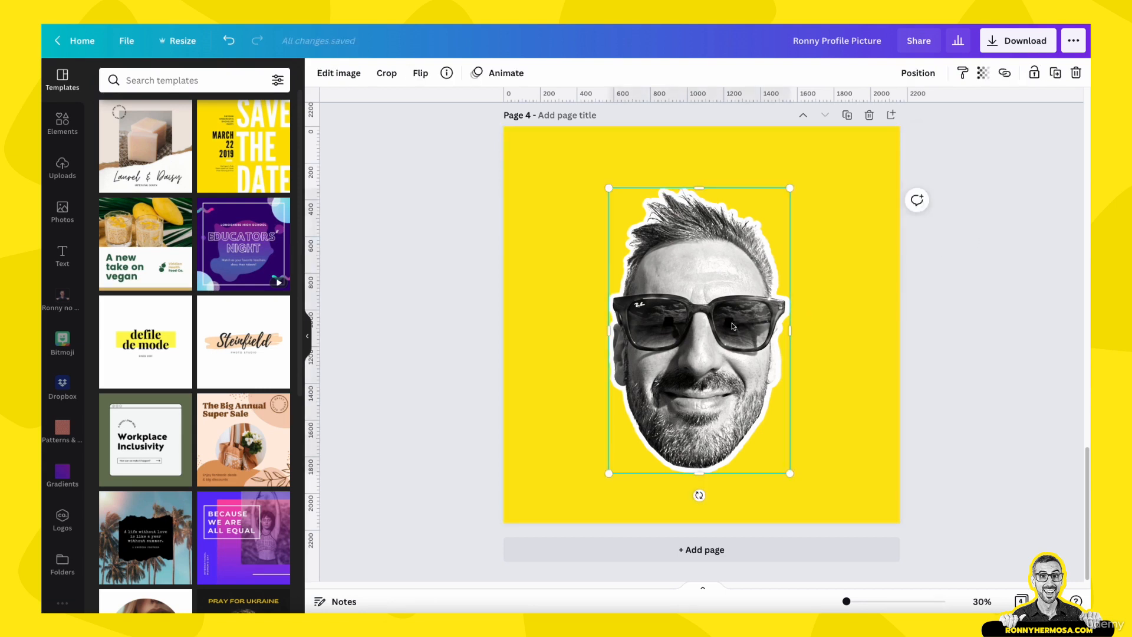
left_click(340, 73)
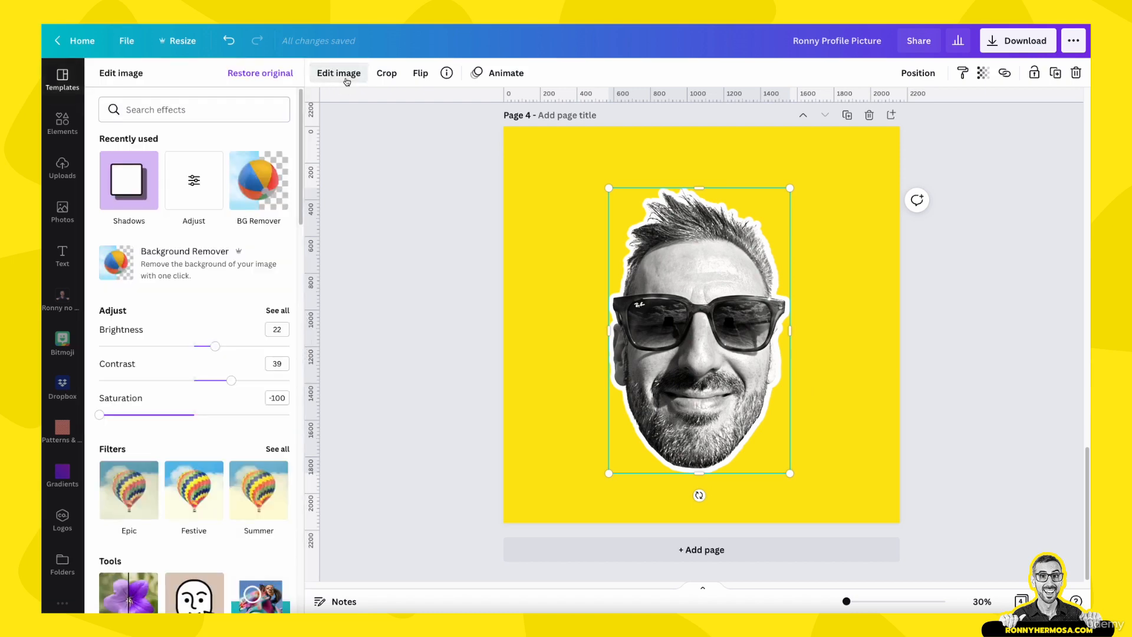
left_click(139, 179)
left_click(192, 150)
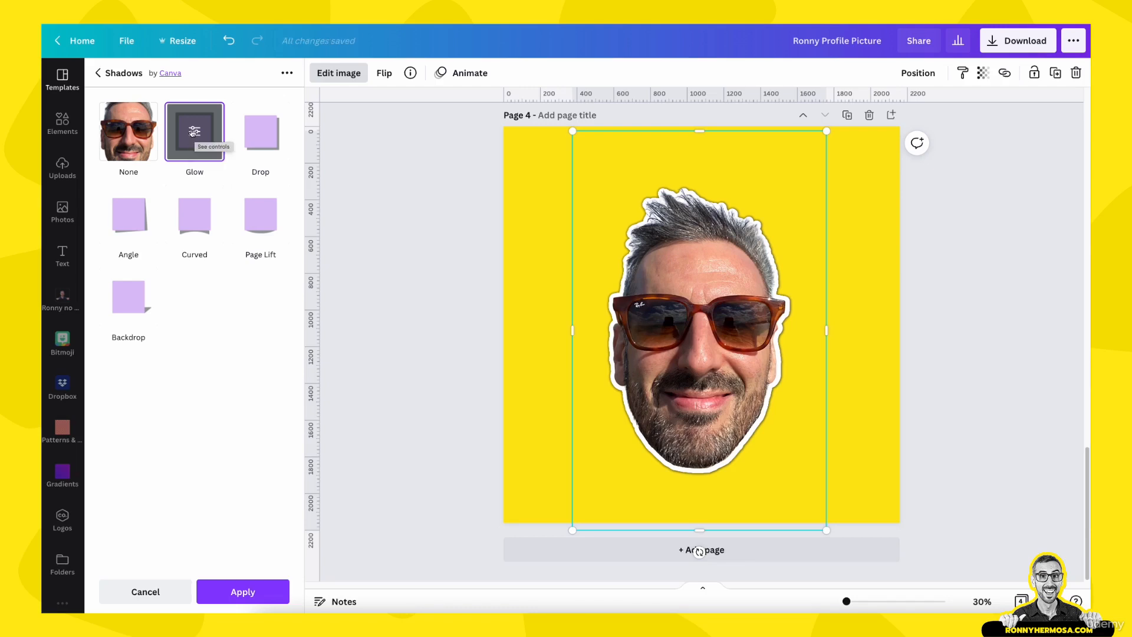
left_click(199, 138)
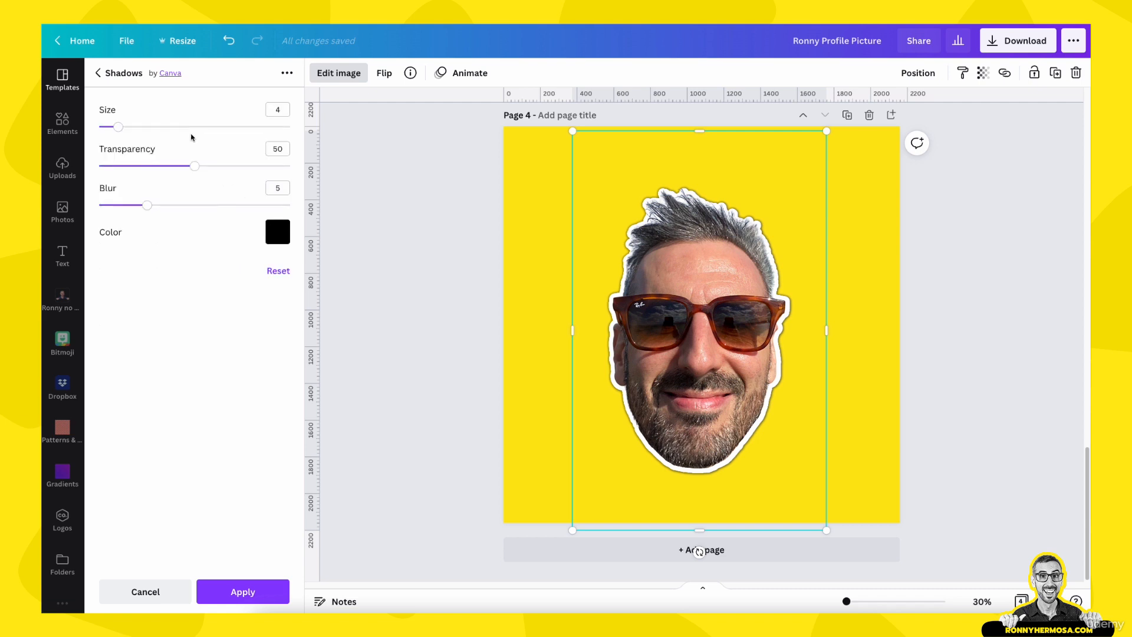
left_click(285, 234)
Set the glow size to 20, transparency to 60 and blur to 20, and apply it
left_click_drag(119, 128, 166, 127)
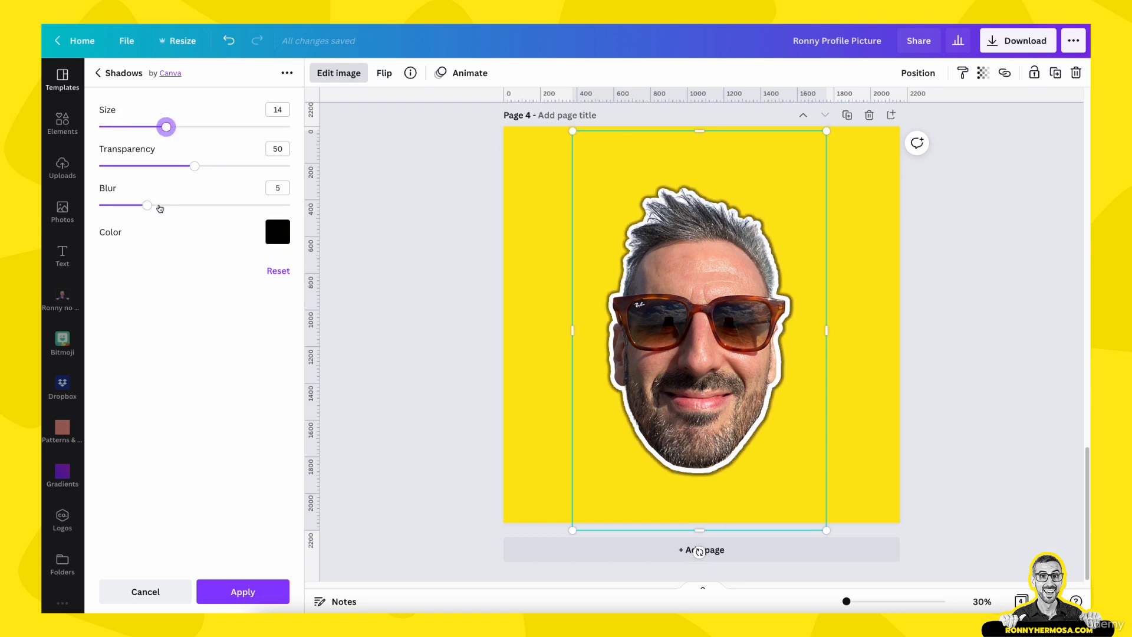
left_click_drag(151, 208, 246, 209)
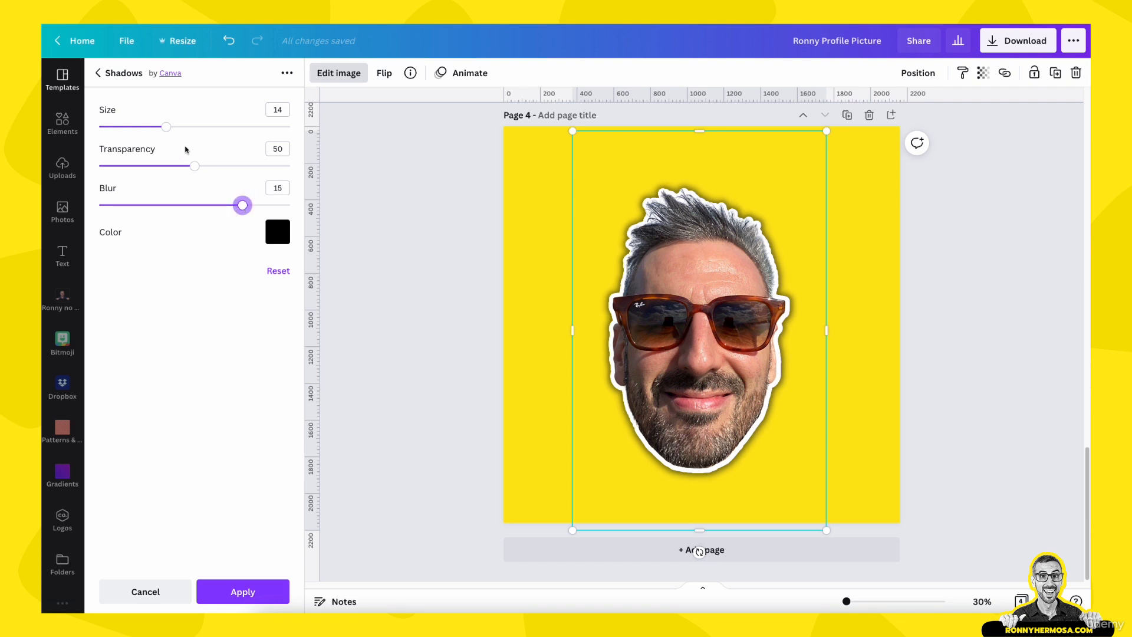
left_click_drag(168, 128, 175, 170)
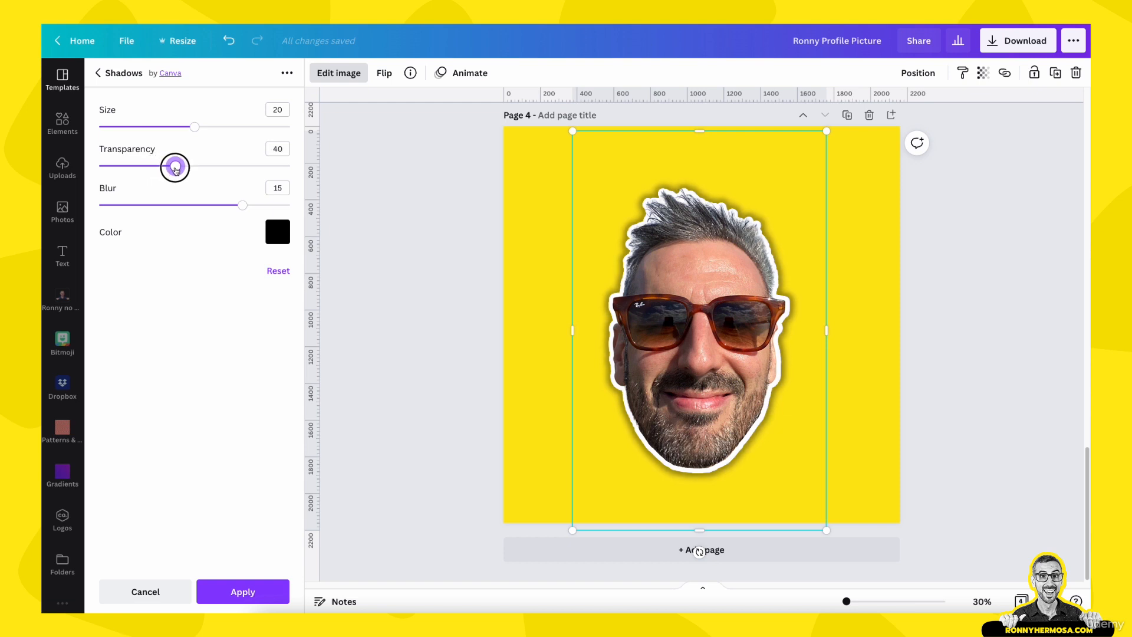
left_click_drag(175, 169, 214, 170)
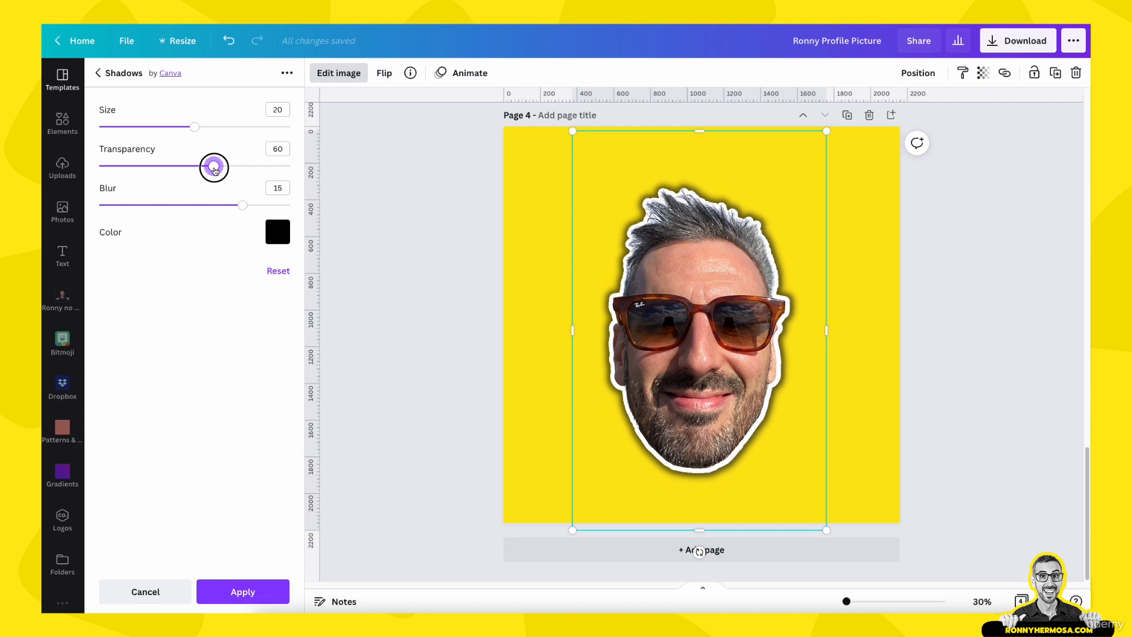
left_click_drag(243, 205, 297, 207)
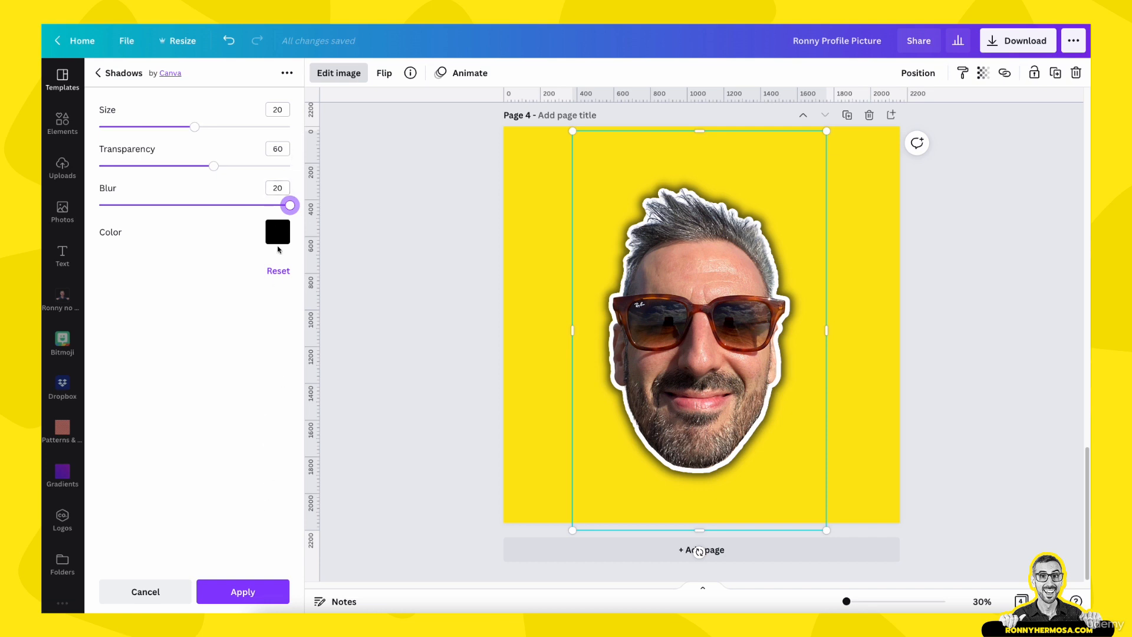
left_click(241, 587)
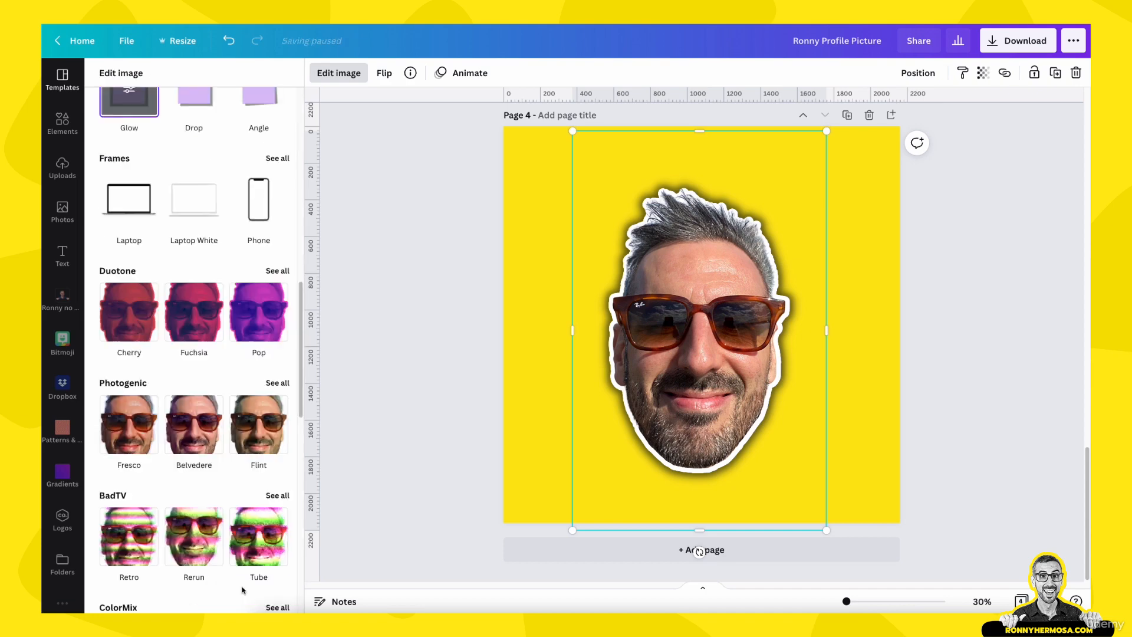
Copy the style of the photo on page 3 and paste it onto the photo on page 4
left_click(428, 409)
scroll(557, 333, "up", 3)
scroll(558, 333, "up", 3)
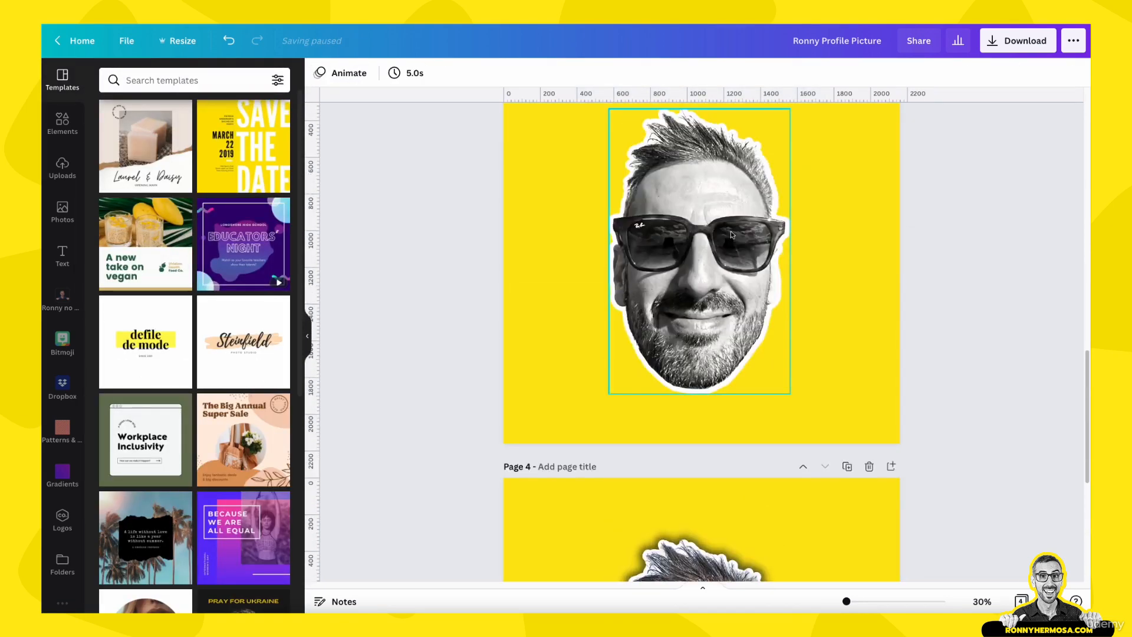
left_click(731, 231)
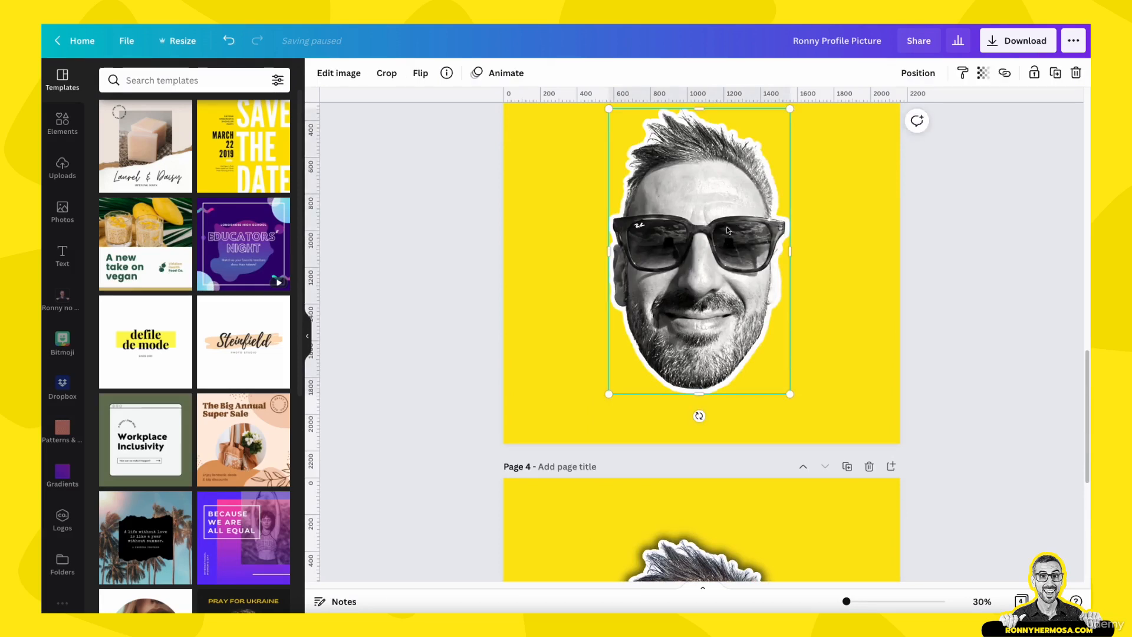
scroll(920, 147, "down", 5)
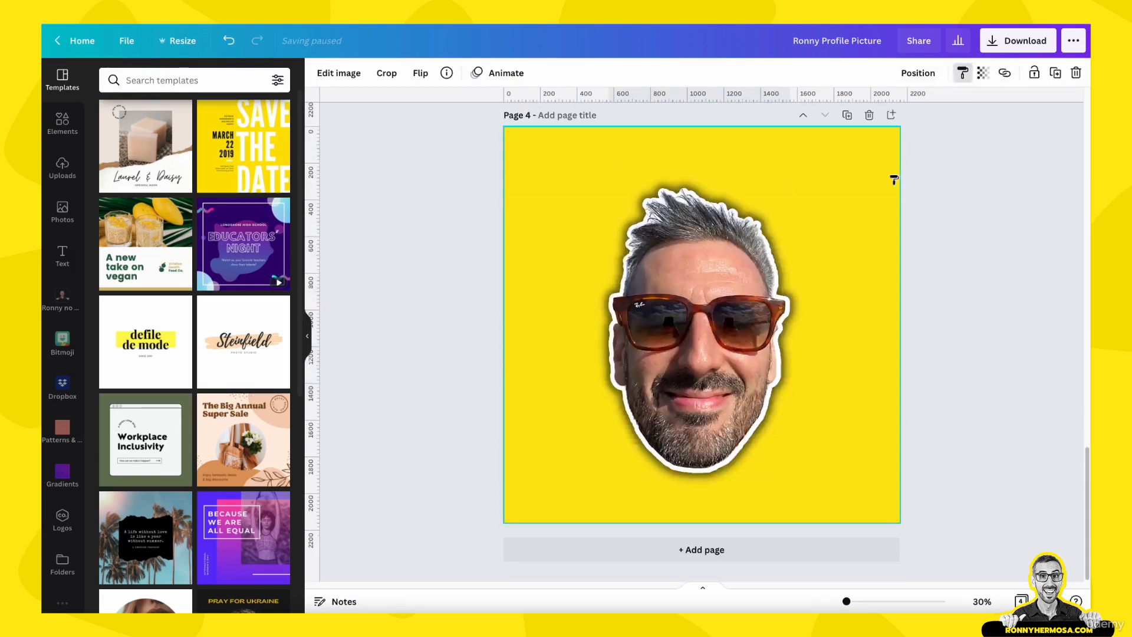
left_click(731, 337)
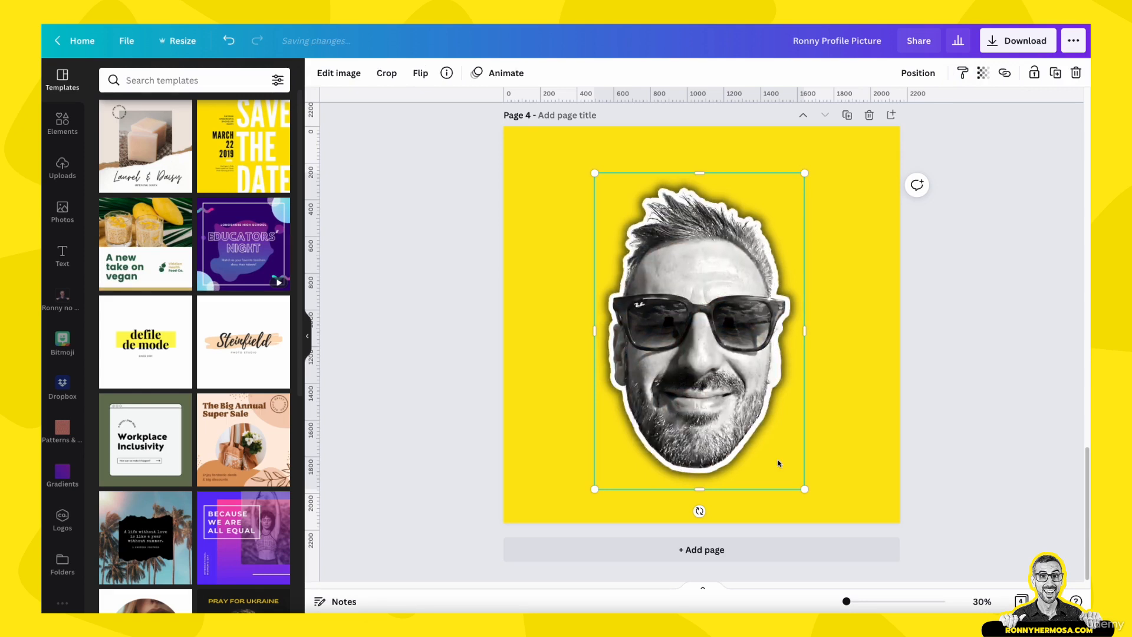
Duplicate page 4 to create a new page 5
left_click(859, 384)
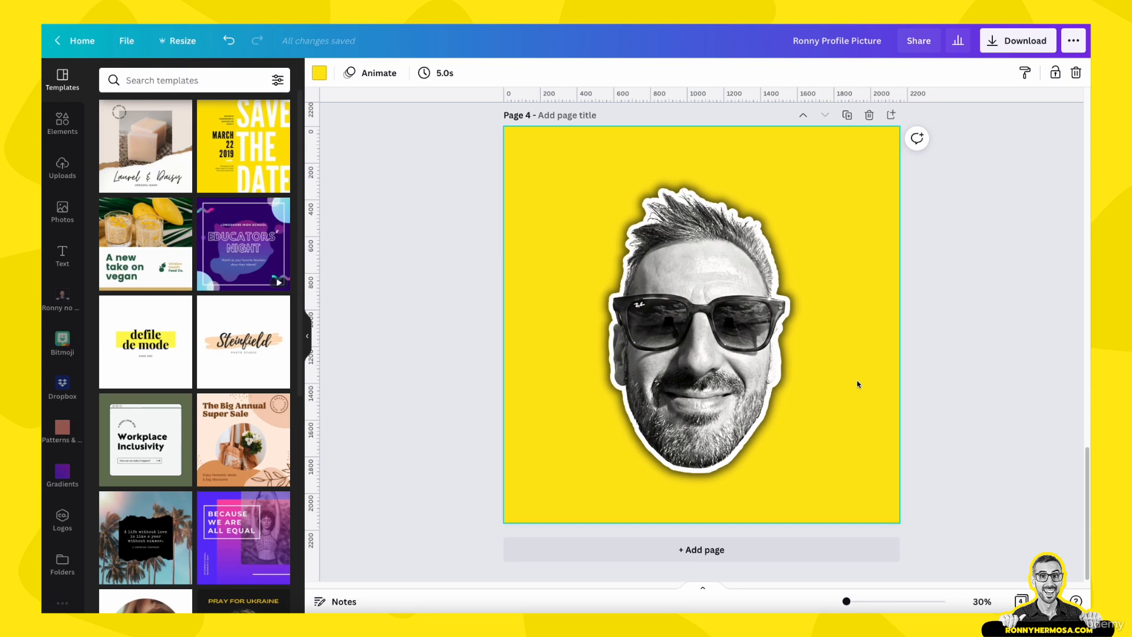
left_click(802, 354)
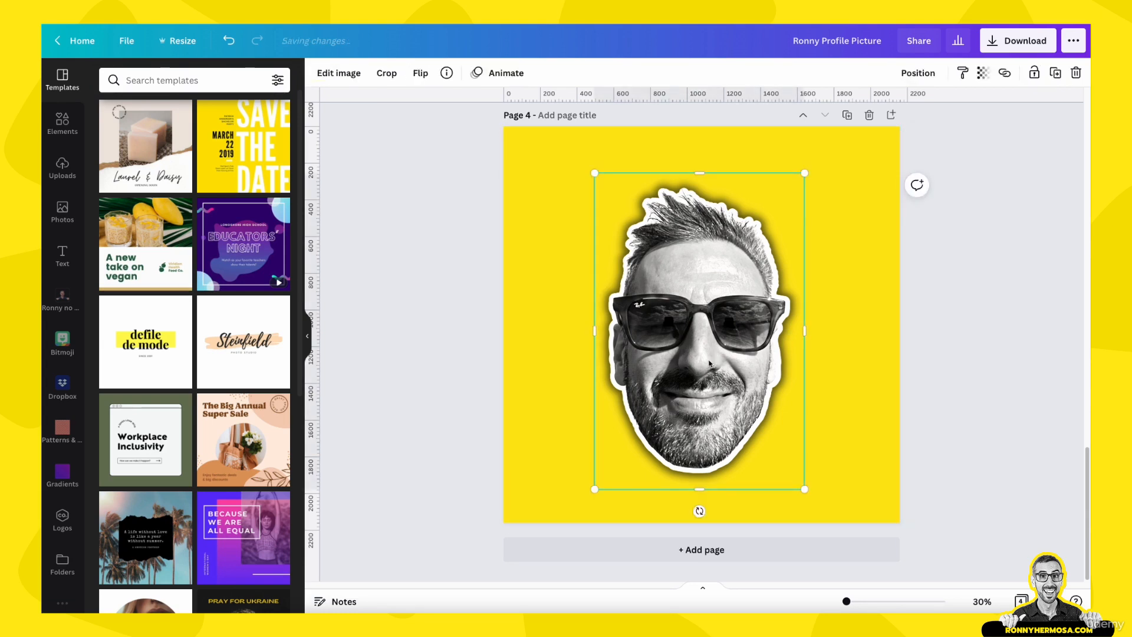
left_click(860, 338)
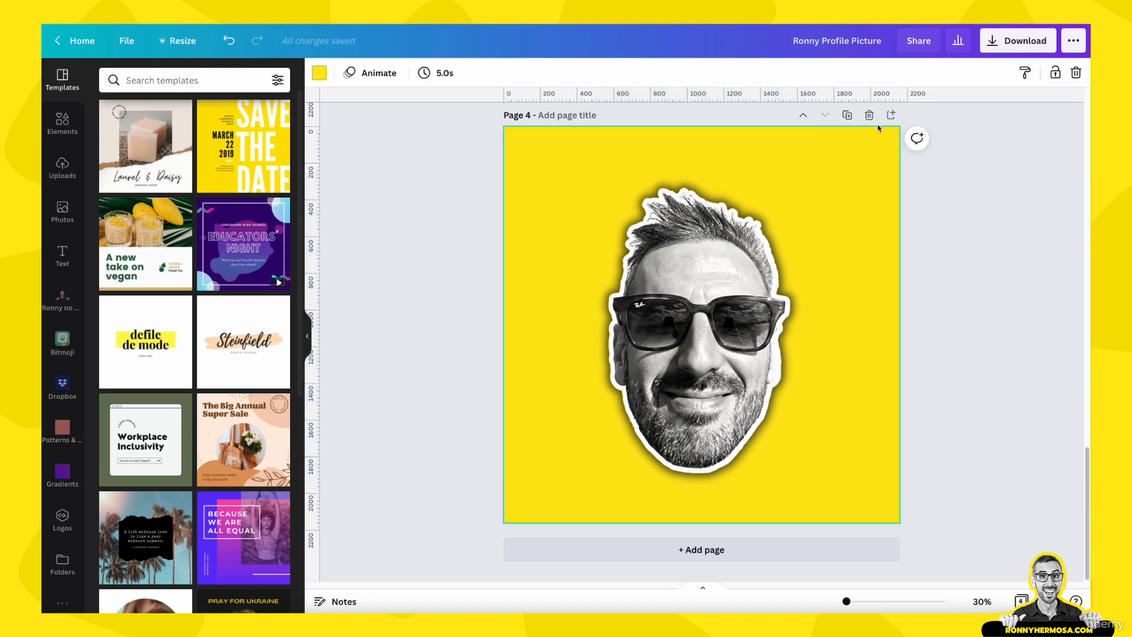
left_click(846, 116)
Rotate the photo on page 5 slightly clockwise and enlarge it a little
left_click(755, 361)
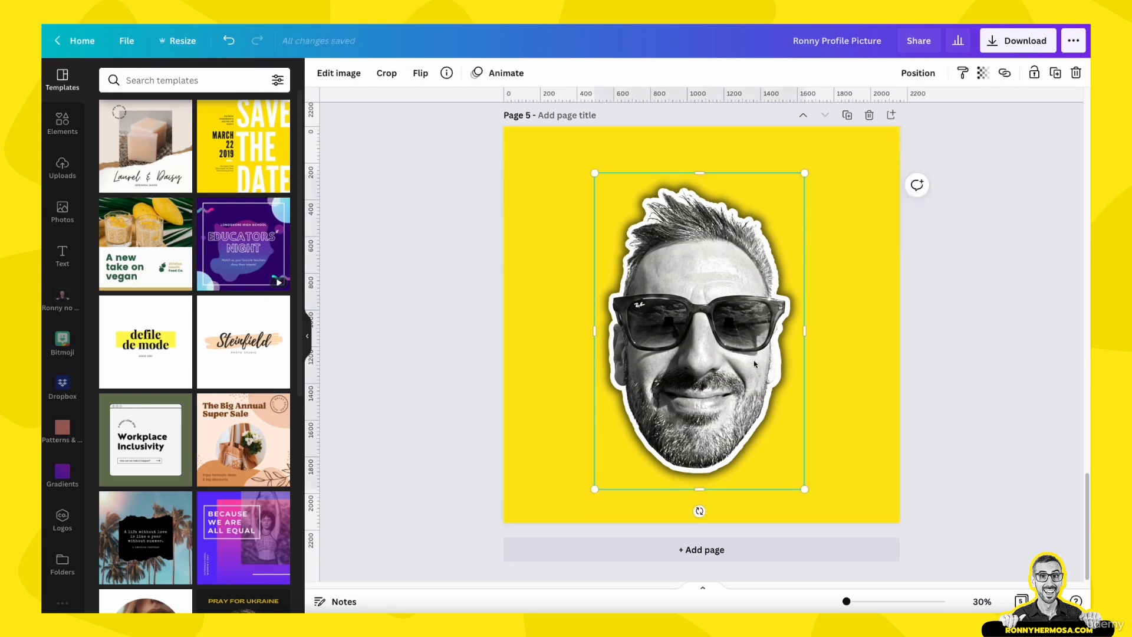
left_click_drag(699, 511, 686, 519)
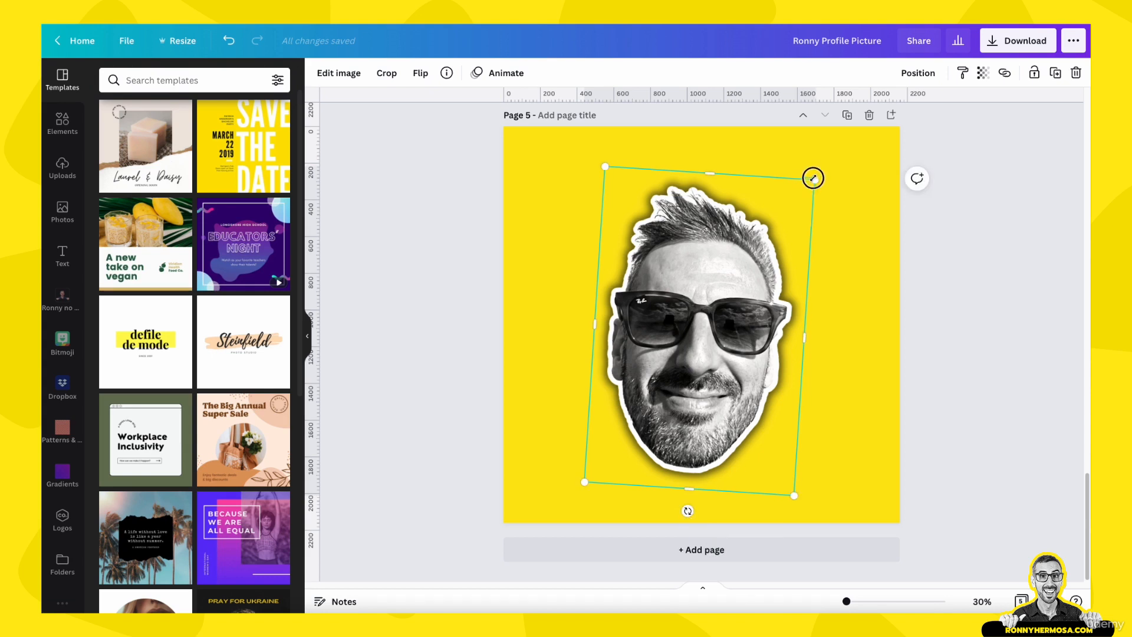
left_click_drag(813, 177, 822, 170)
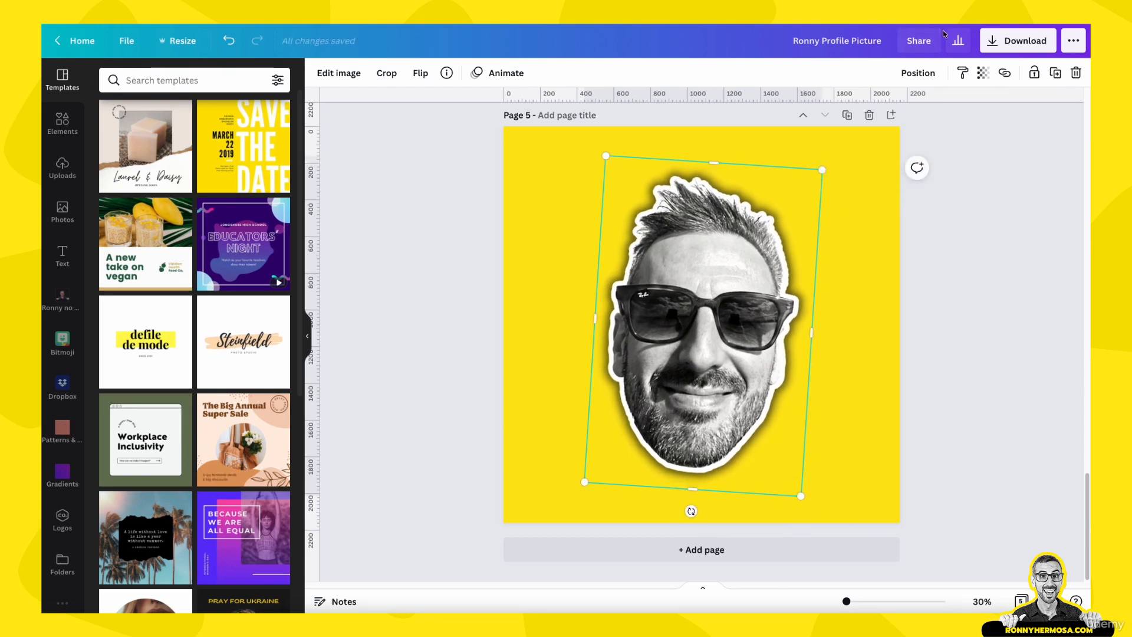
left_click(934, 77)
left_click(874, 183)
left_click(763, 182)
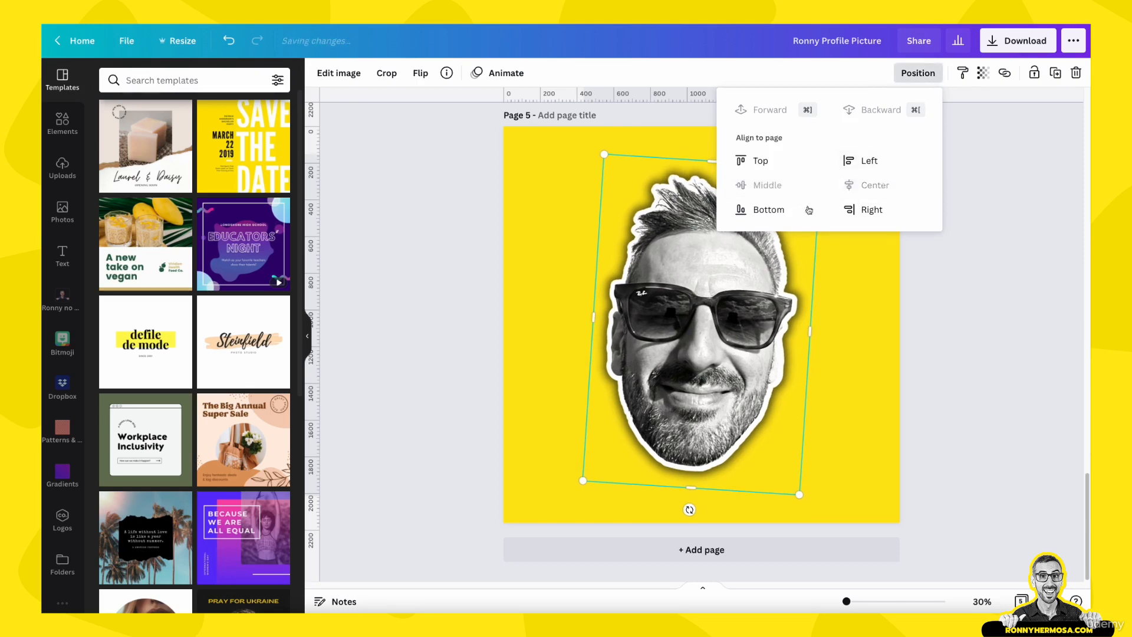
left_click(949, 366)
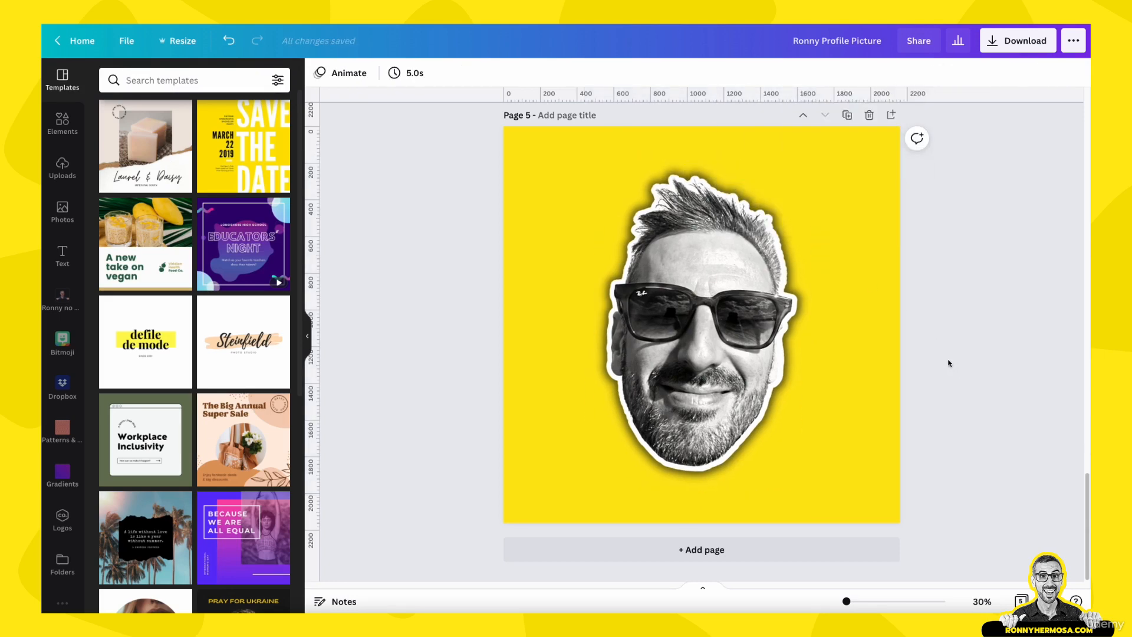
Title page 4 as benchmark
scroll(949, 364, "up", 7)
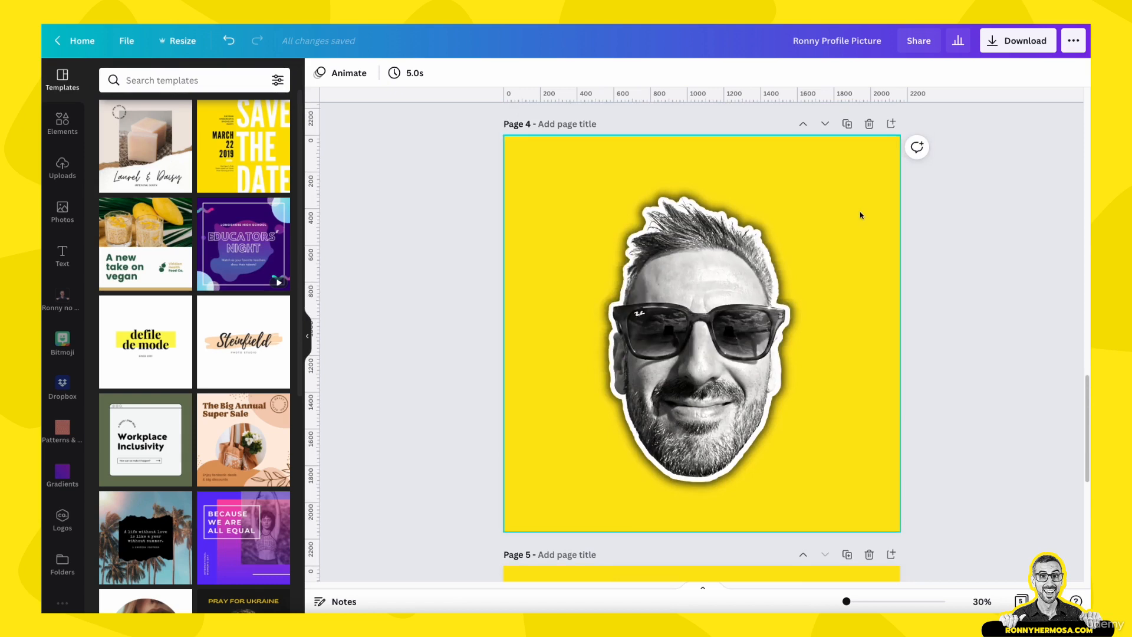
left_click(546, 123)
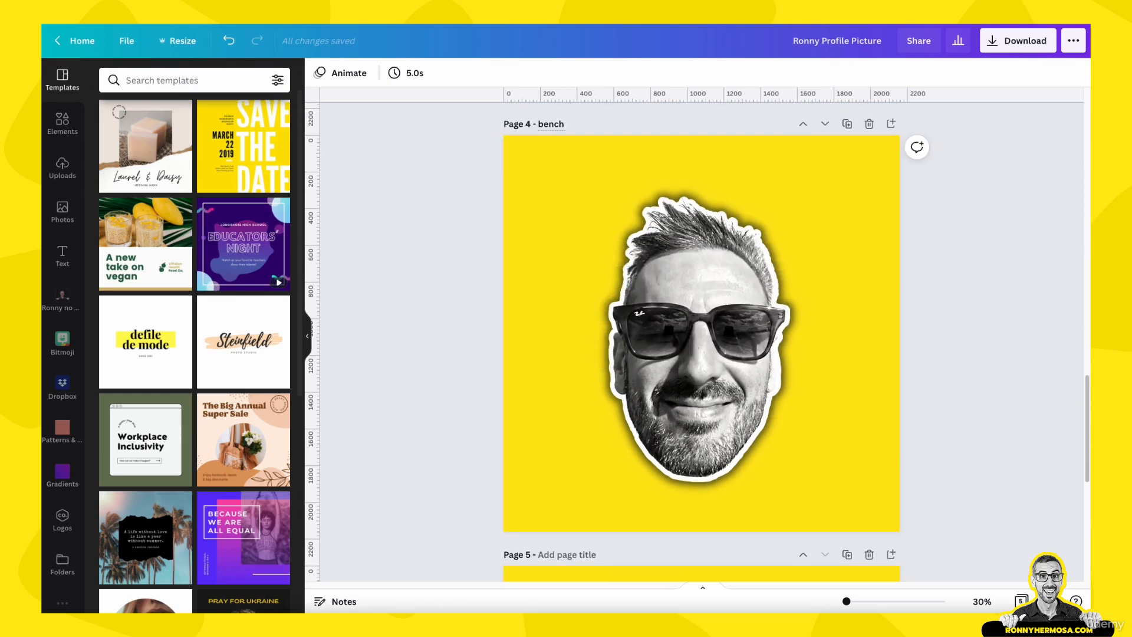
type("benchmark")
left_click(580, 123)
type("c")
Duplicate the benchmark page and move the copy down so it becomes page 6
left_click(848, 123)
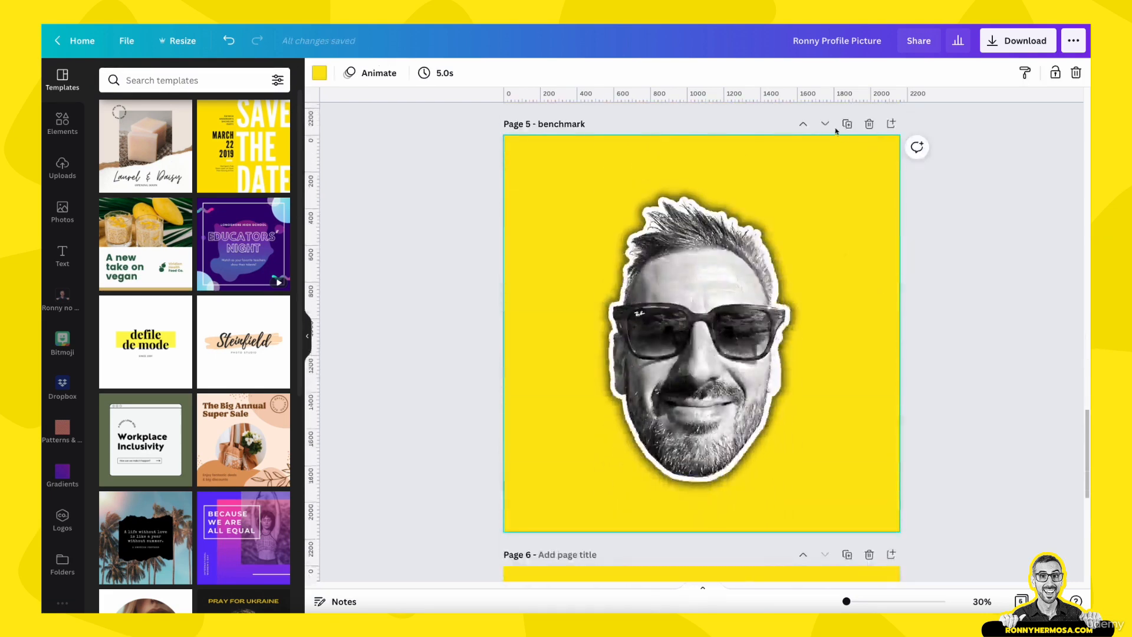
left_click(826, 123)
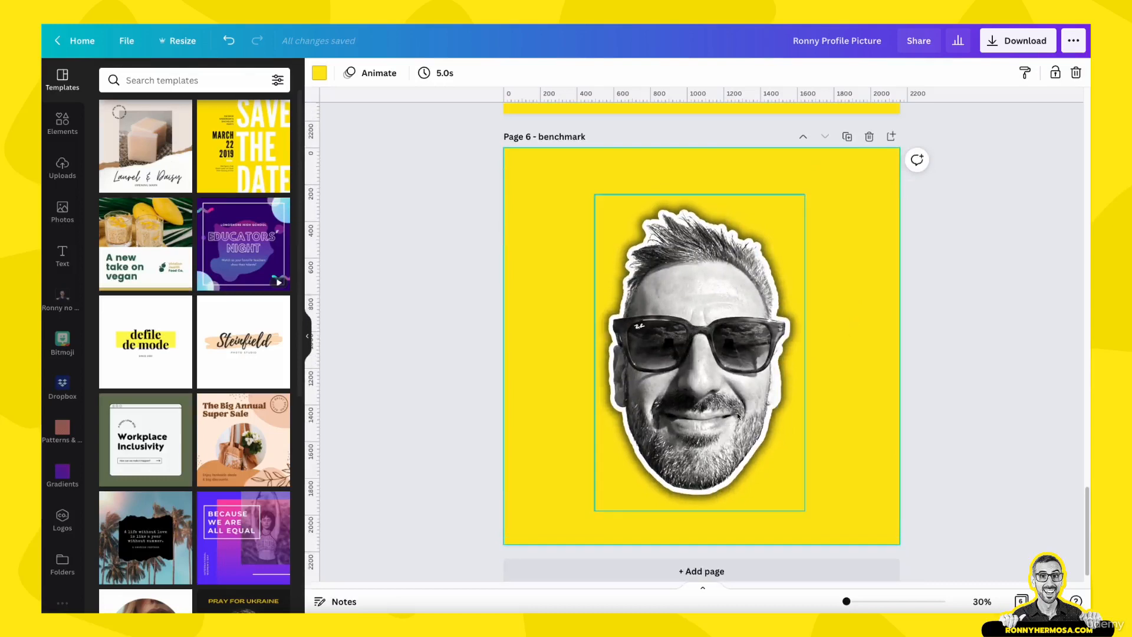
Search the elements library for "sunglasses rayban" graphics and add a pair of black sunglasses to page 6
left_click(613, 251)
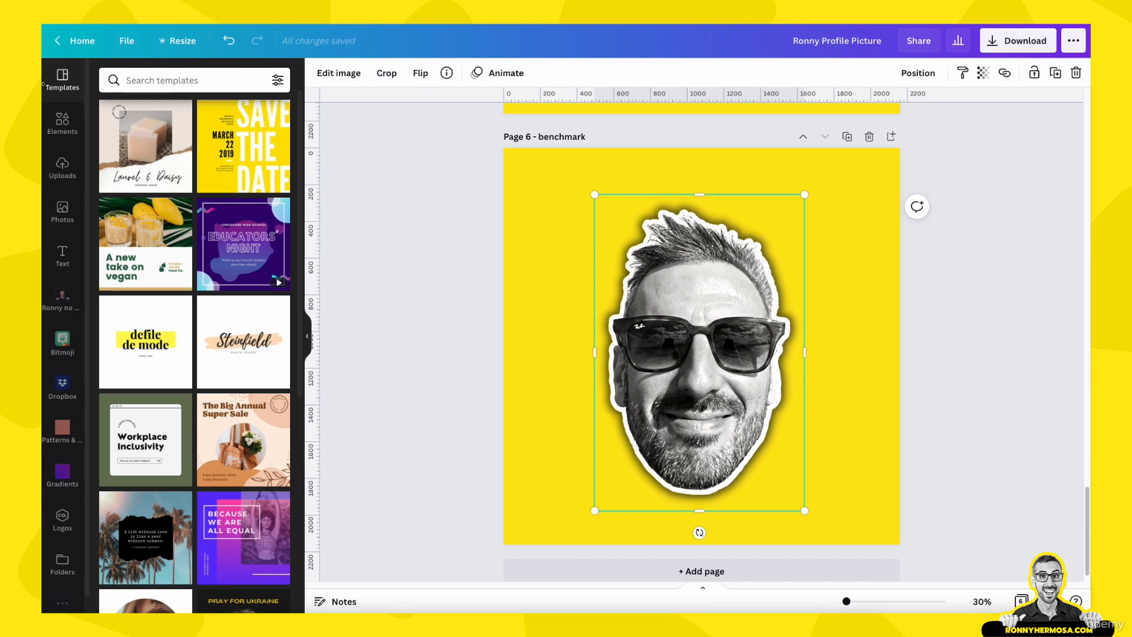
left_click(57, 120)
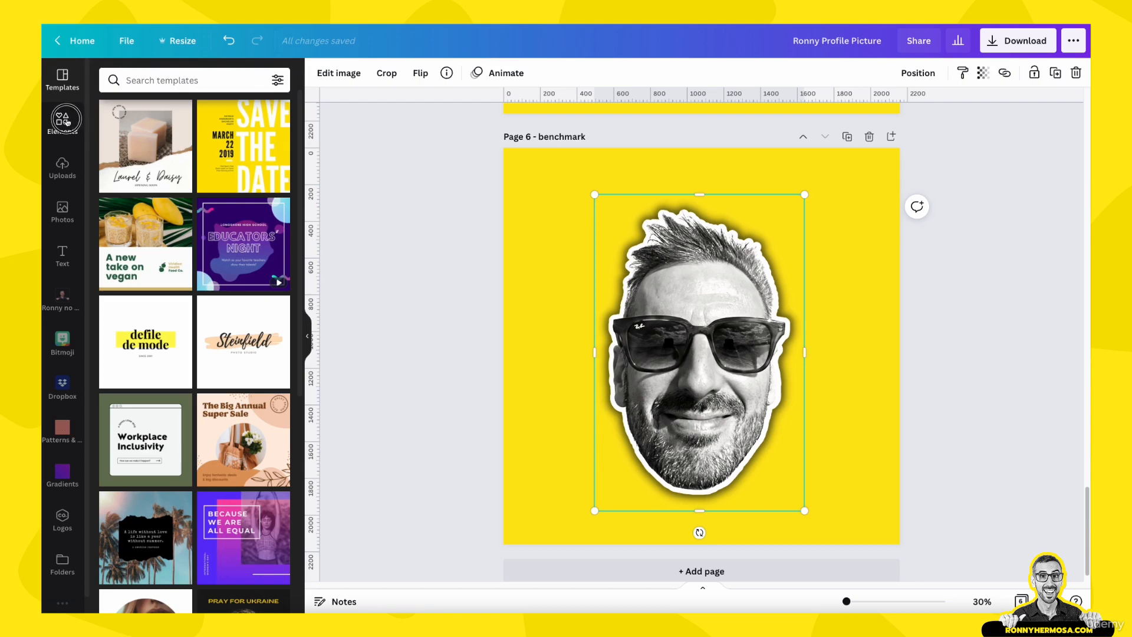
left_click(149, 77)
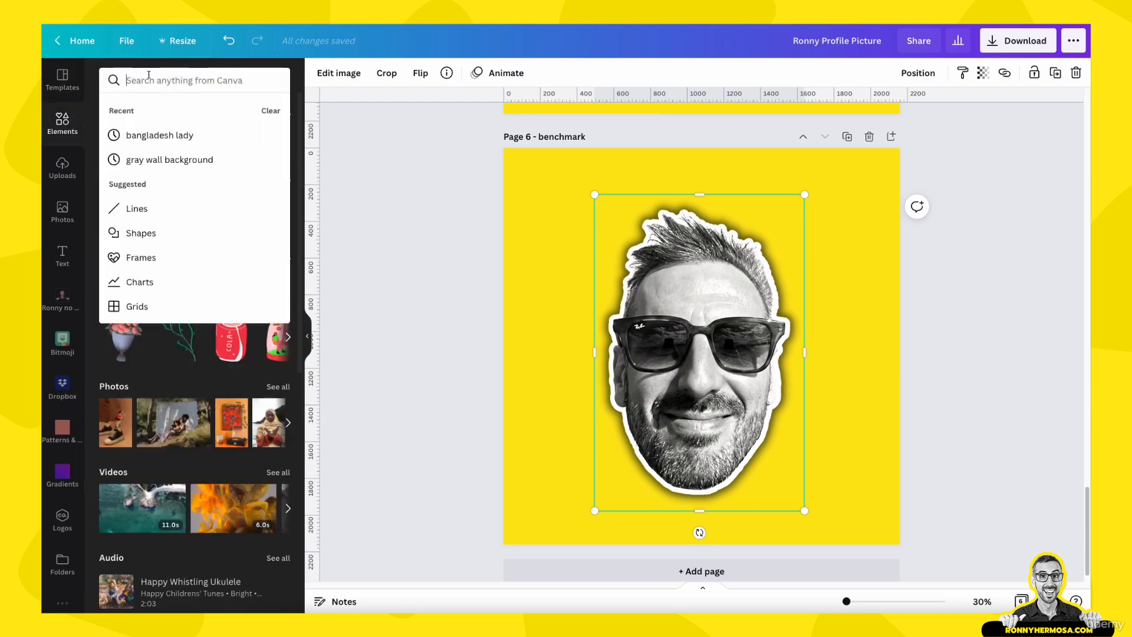
type("sunglass")
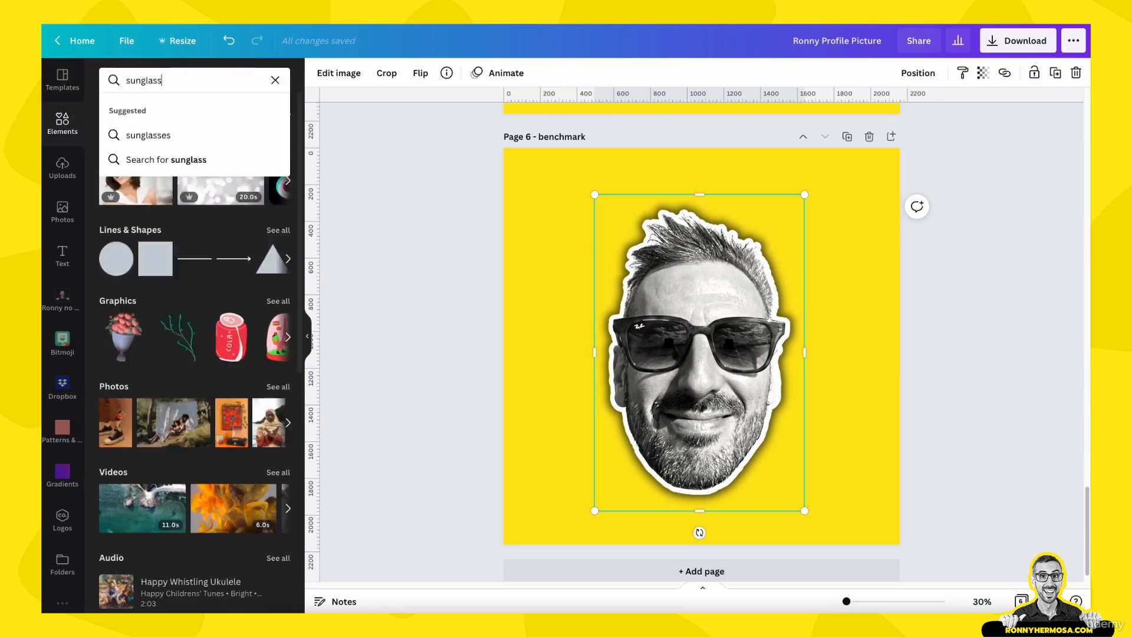
type("es rayban")
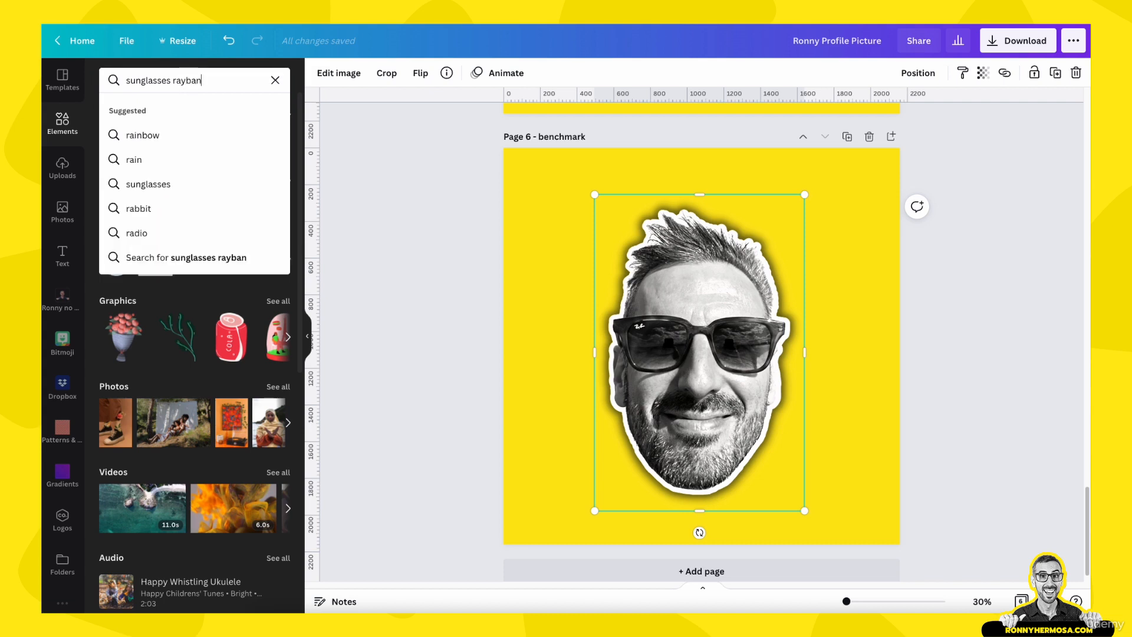
key("Return")
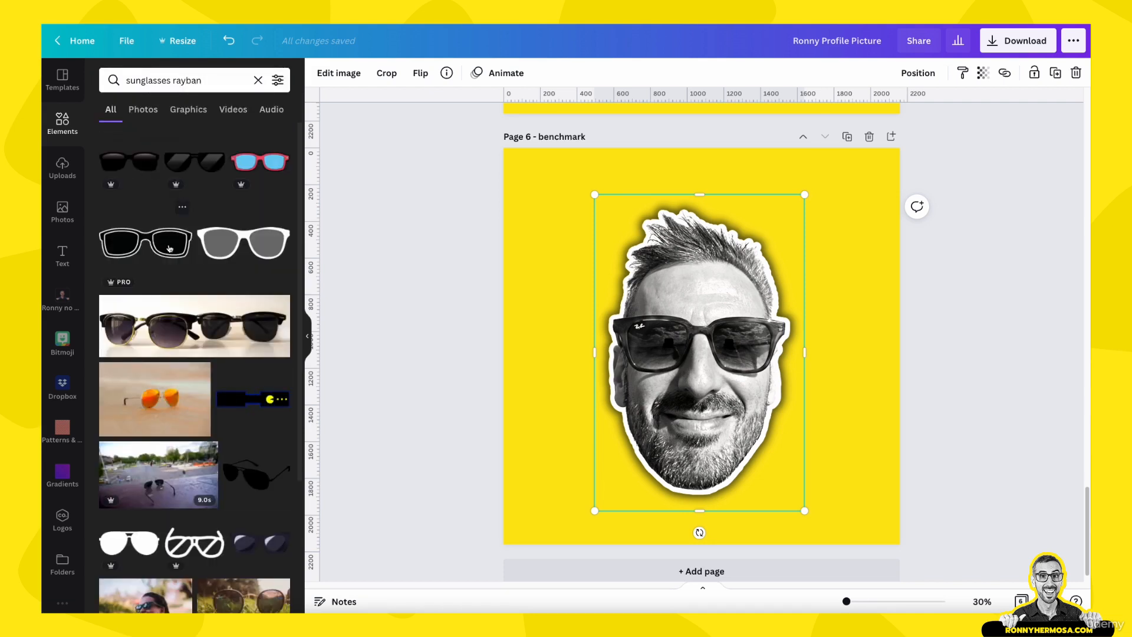
scroll(183, 234, "down", 1)
left_click(189, 109)
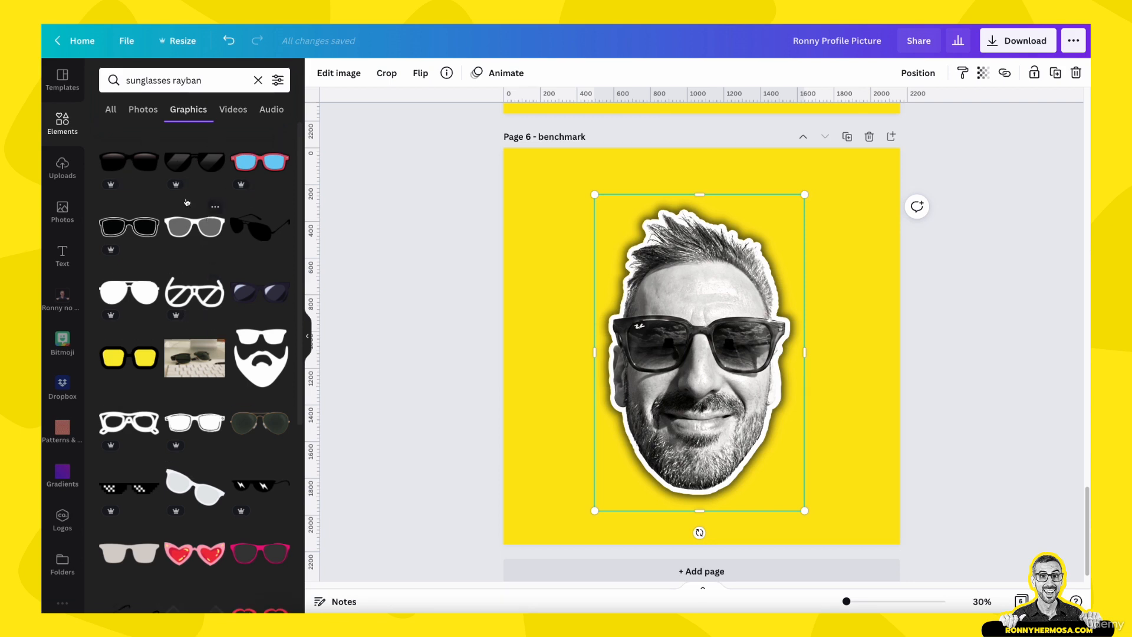
left_click(185, 227)
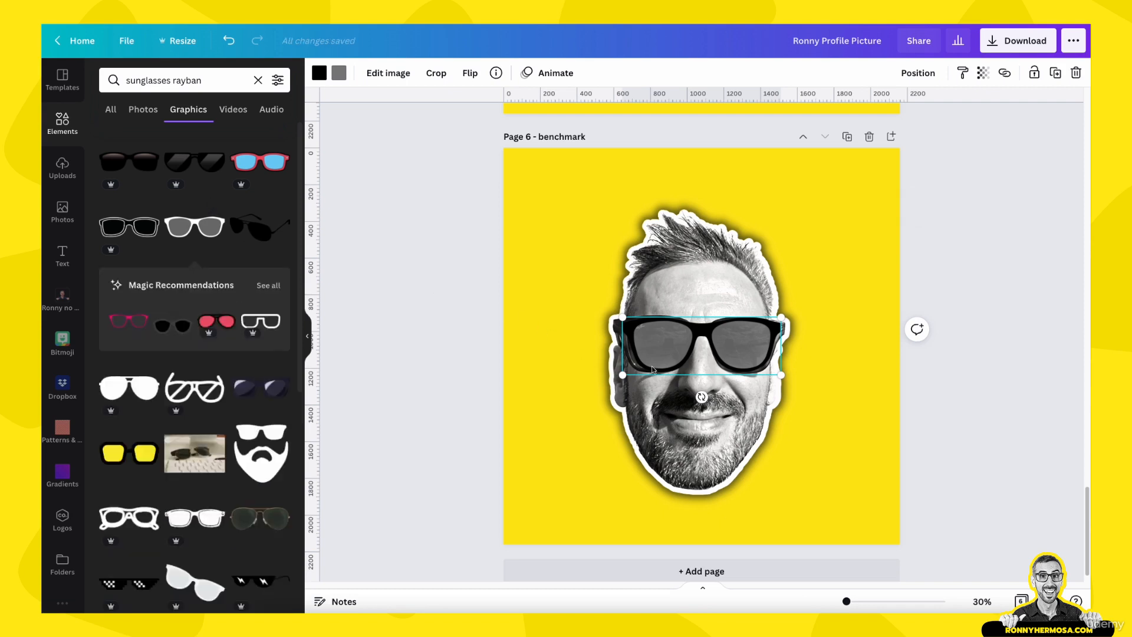
Recolor the sunglasses' lenses yellow while keeping the frame black, and place them over the eyes
left_click_drag(660, 359, 571, 457)
left_click(319, 72)
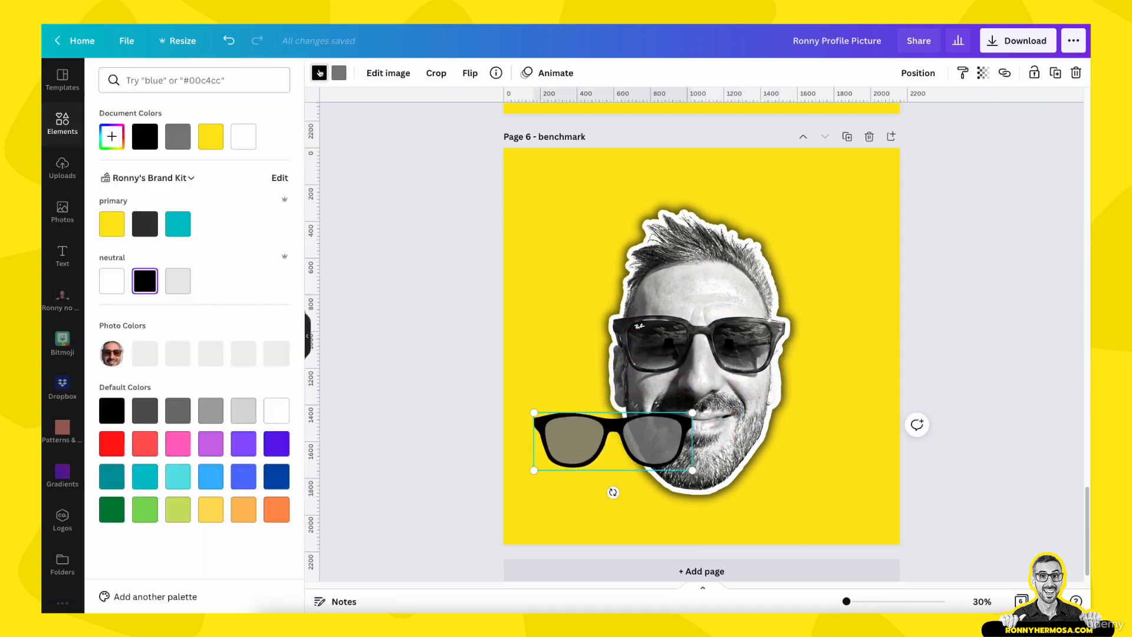
left_click(214, 140)
left_click(144, 137)
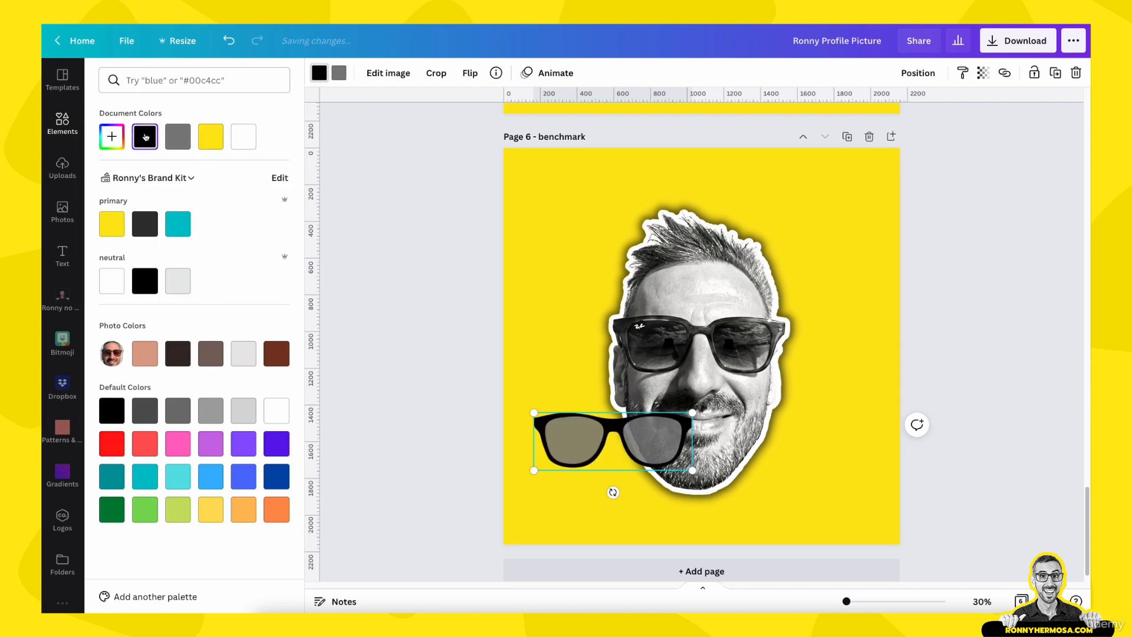
left_click(339, 73)
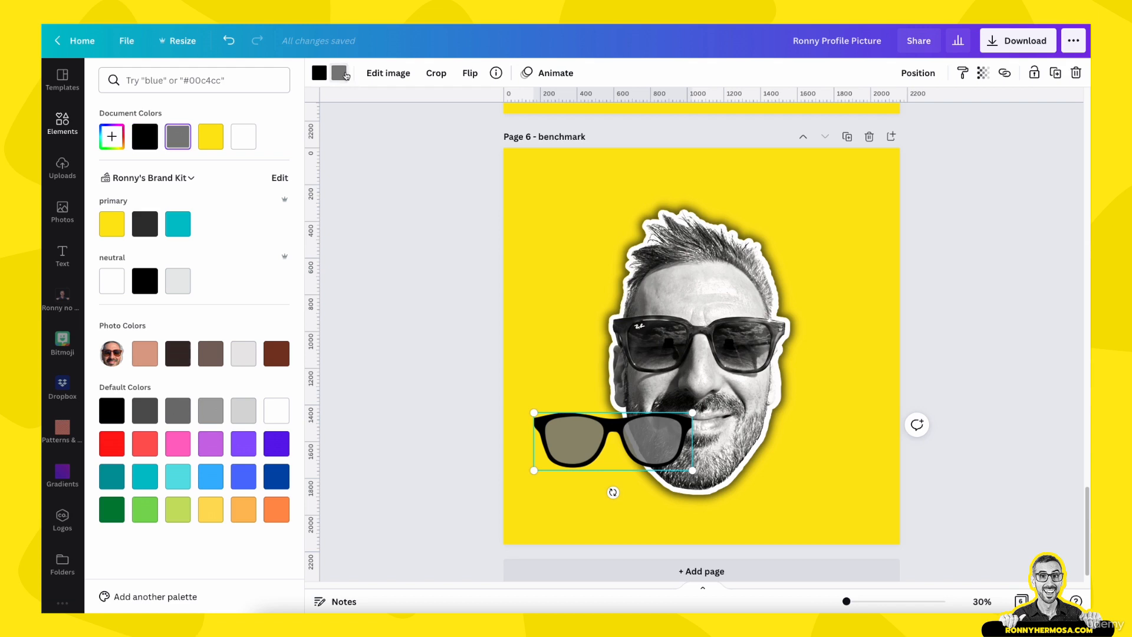
left_click(212, 140)
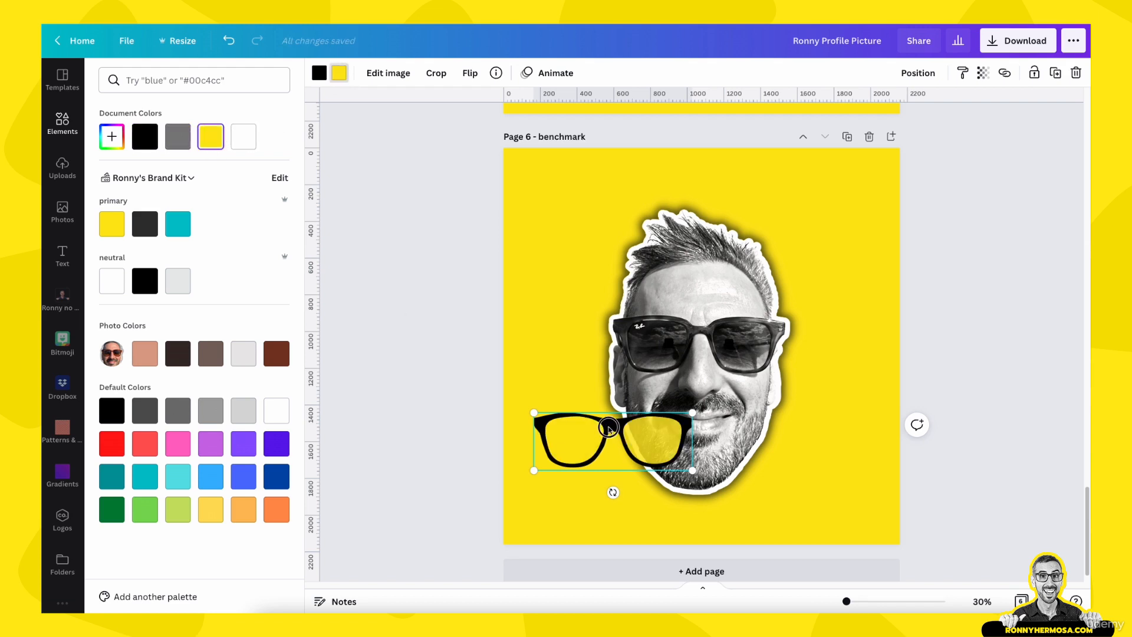
left_click_drag(611, 426, 693, 335)
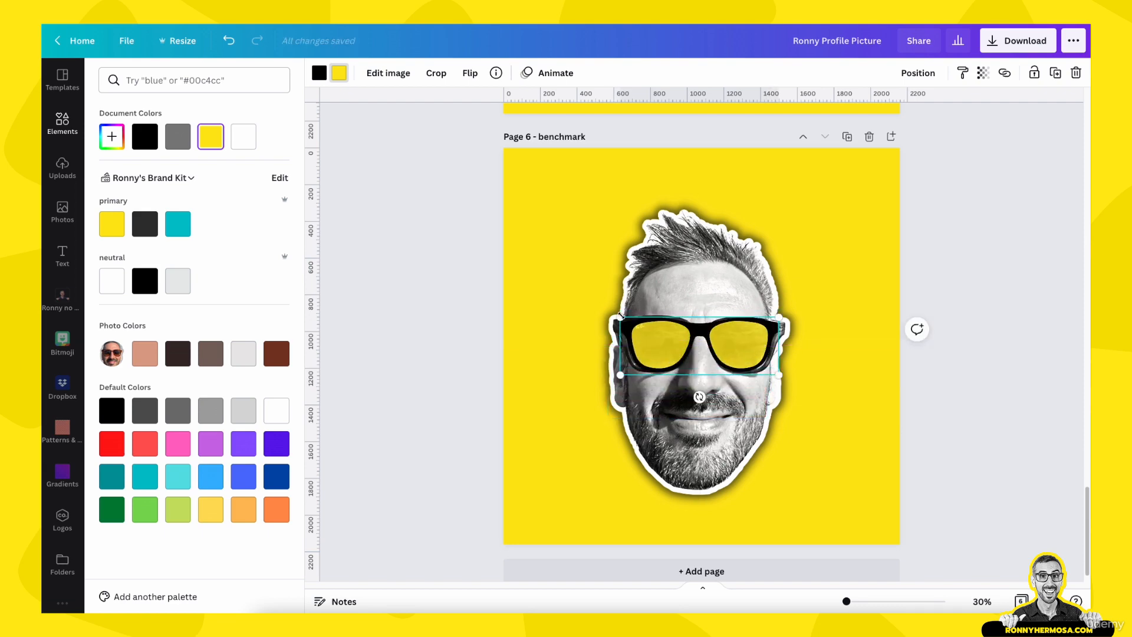
Widen the sunglasses to span the face and reposition them over the eyes, with the side panel hidden
left_click(861, 601)
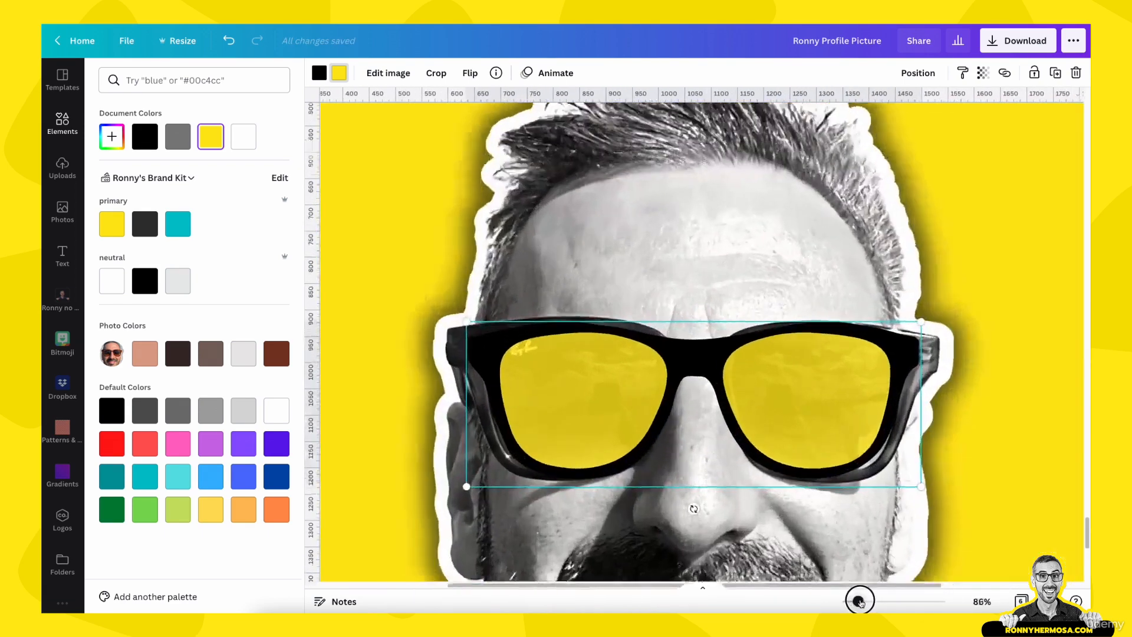
left_click_drag(861, 602, 862, 602)
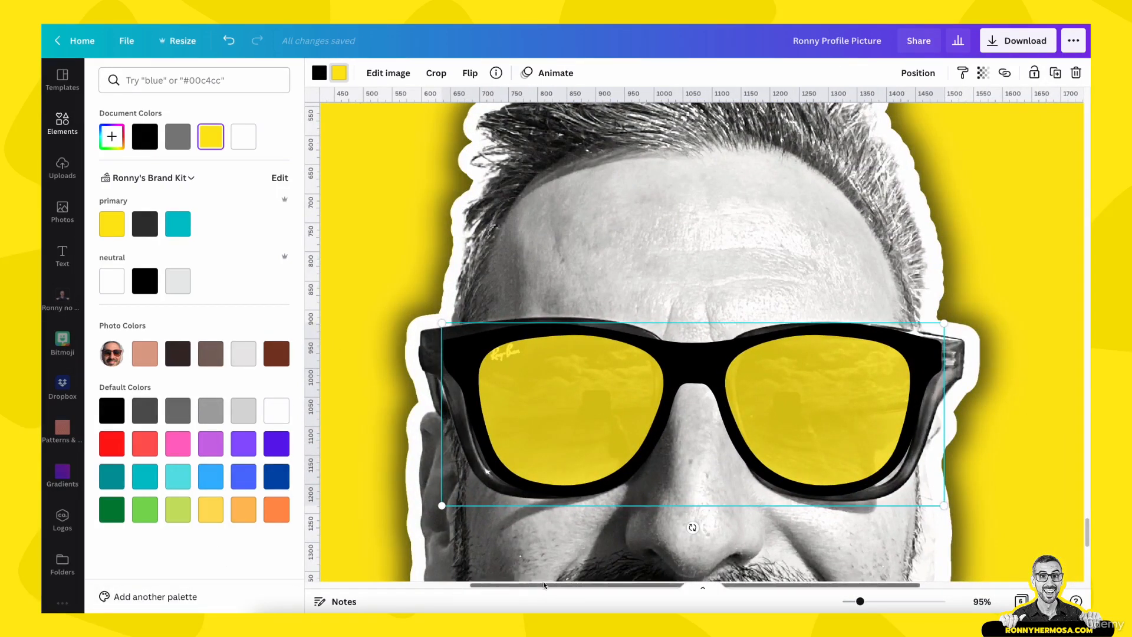
left_click_drag(542, 585, 583, 589)
left_click(624, 436)
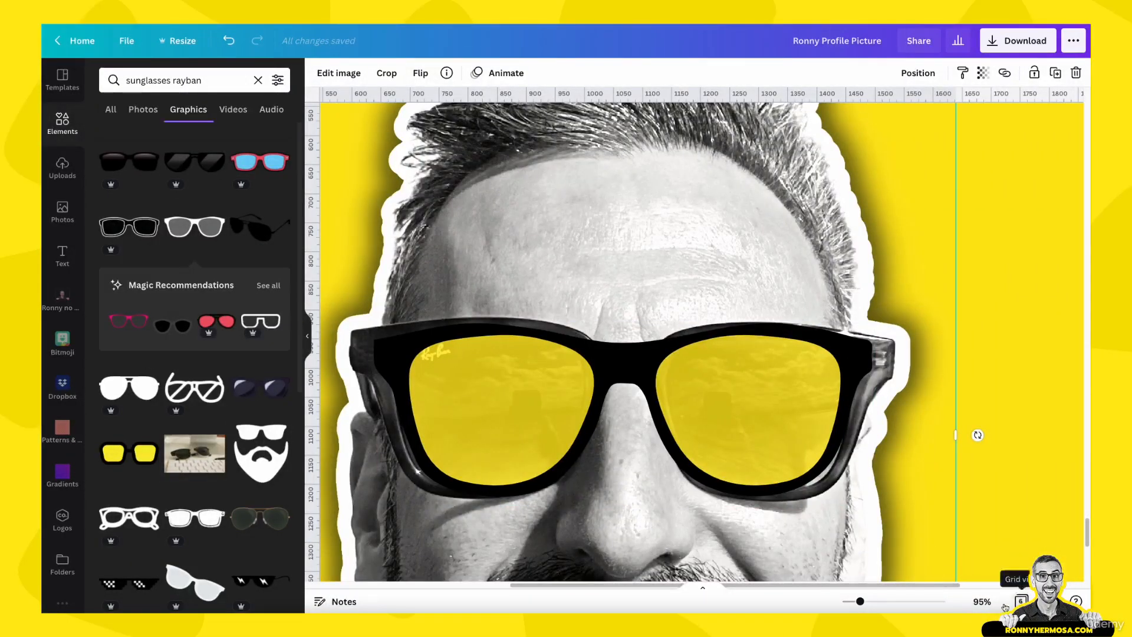
left_click(982, 603)
left_click(967, 542)
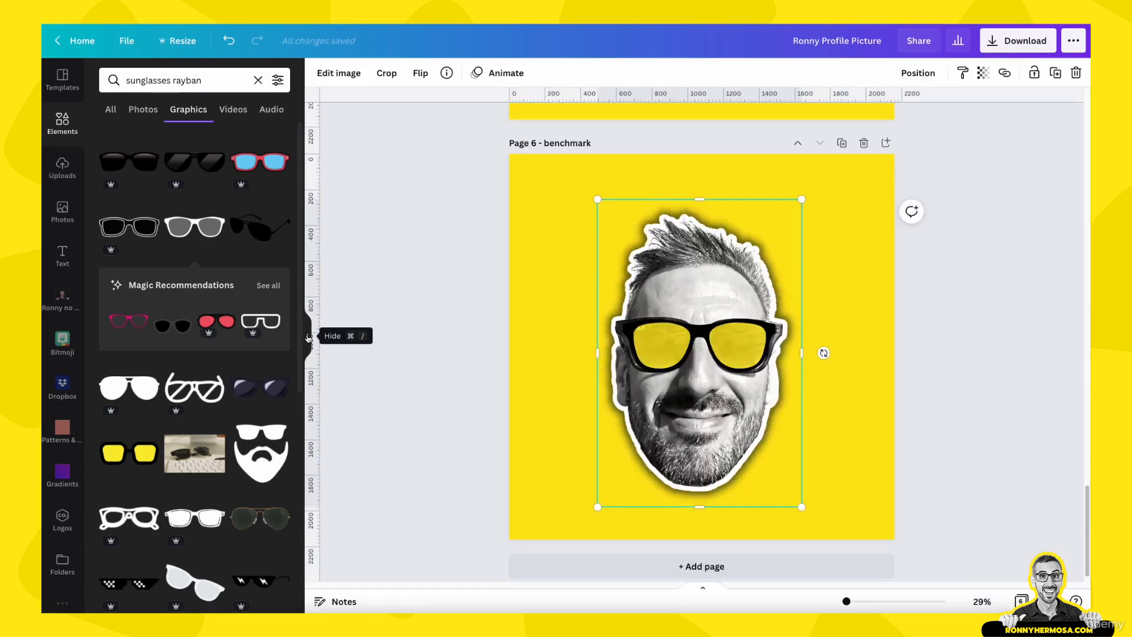
left_click(308, 338)
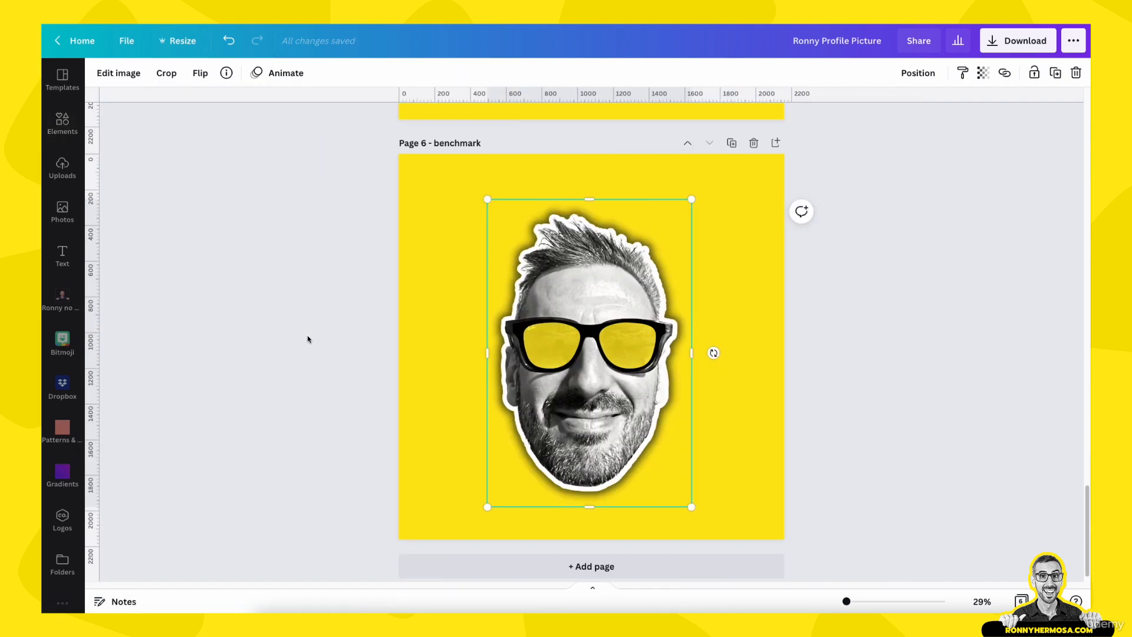
left_click_drag(847, 594, 857, 601)
left_click(404, 353)
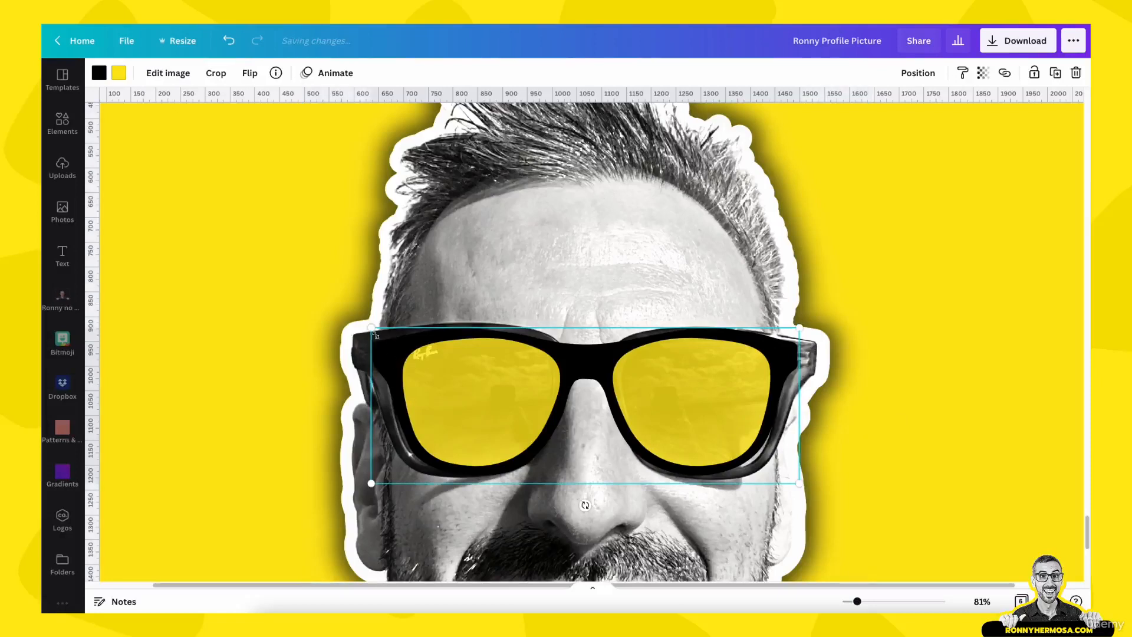
left_click_drag(371, 329, 355, 328)
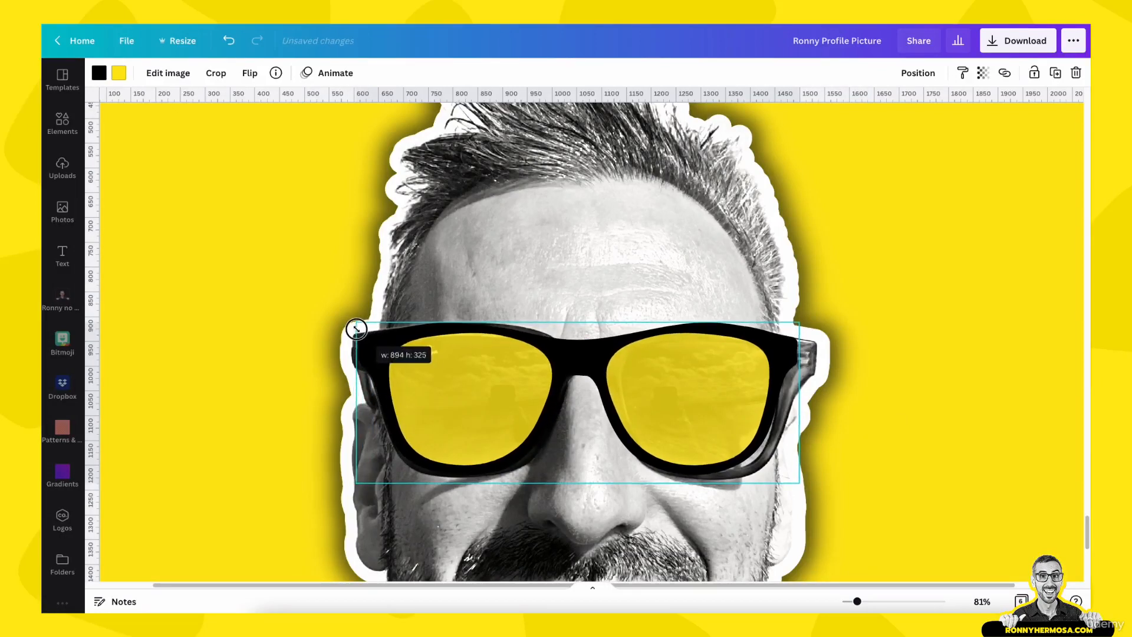
left_click_drag(799, 483, 817, 490)
left_click_drag(624, 363, 617, 363)
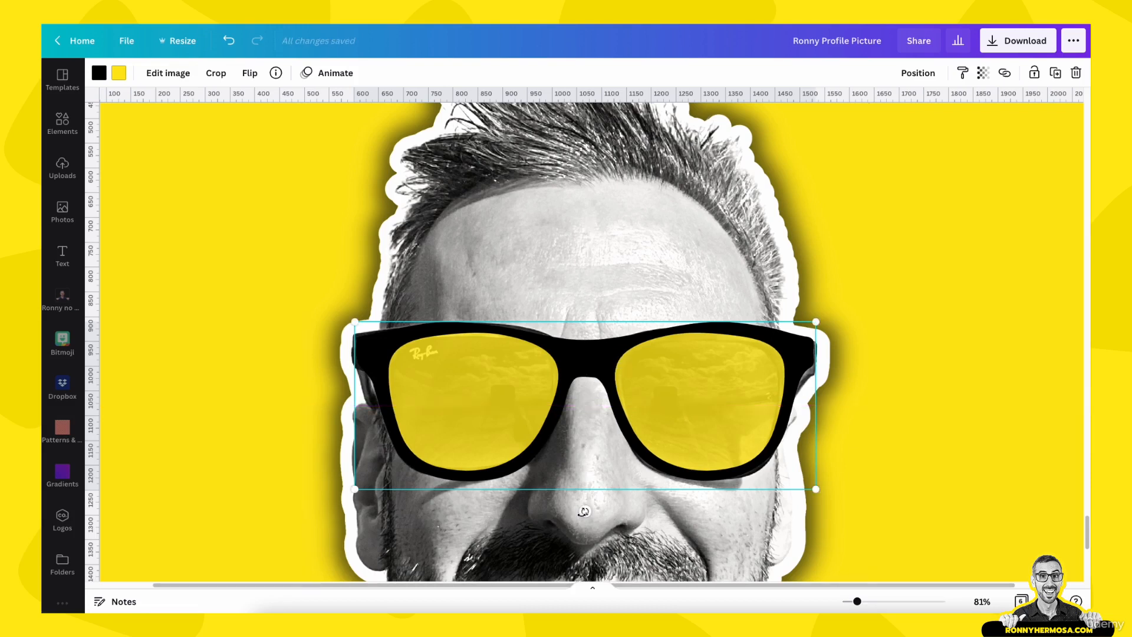
left_click_drag(585, 511, 581, 519)
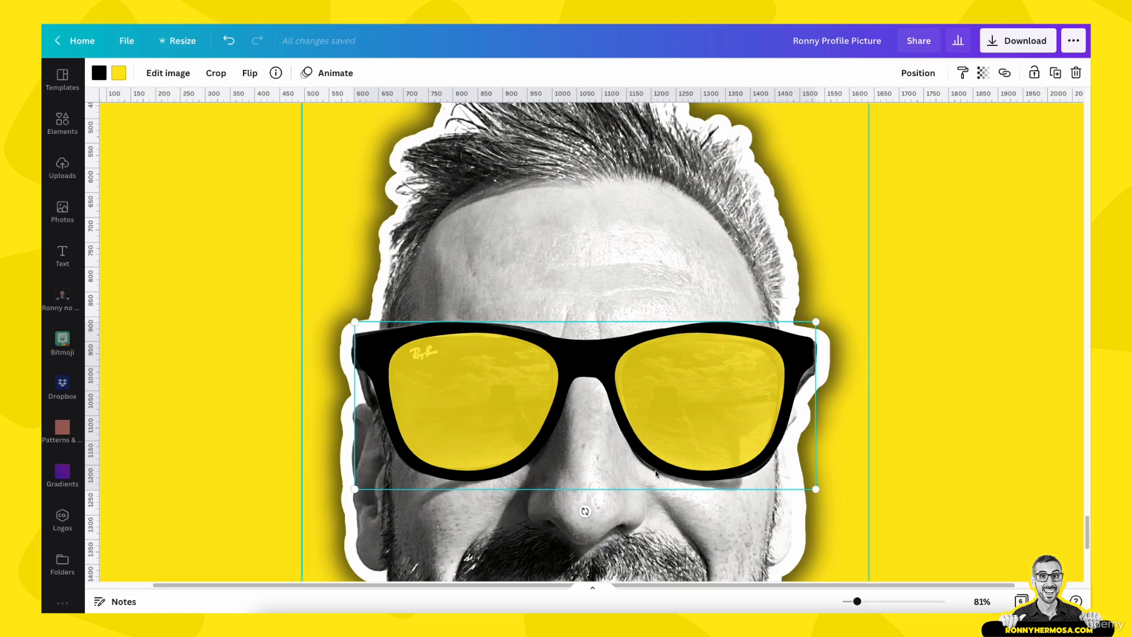
left_click_drag(661, 417, 661, 420)
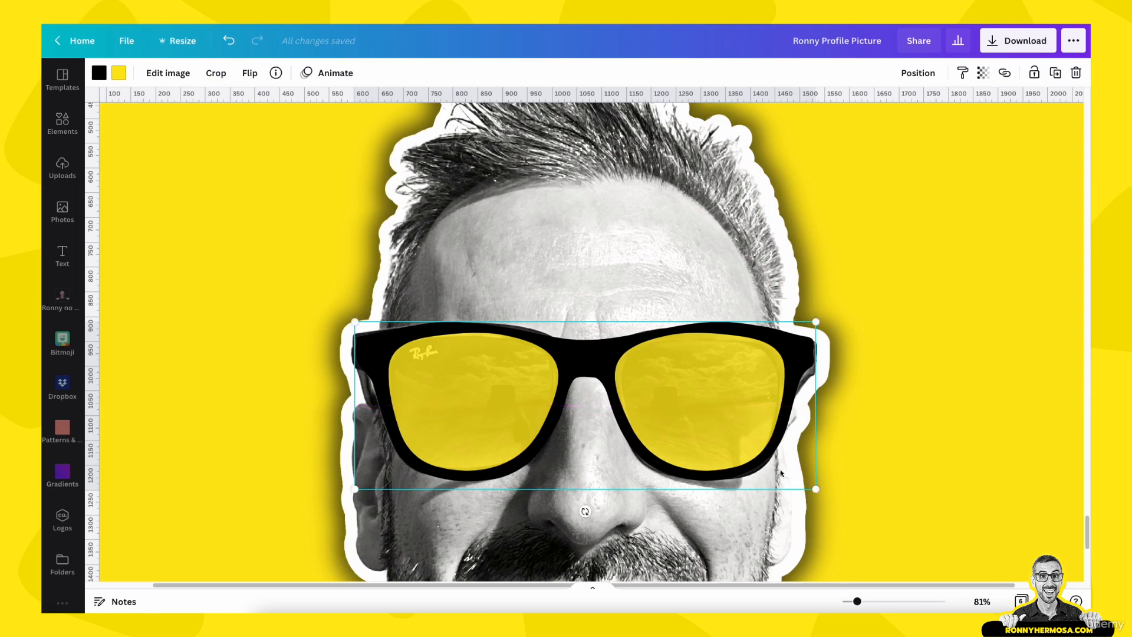
Fine-tune the sunglasses' size and position on the face at full-page view
left_click(979, 602)
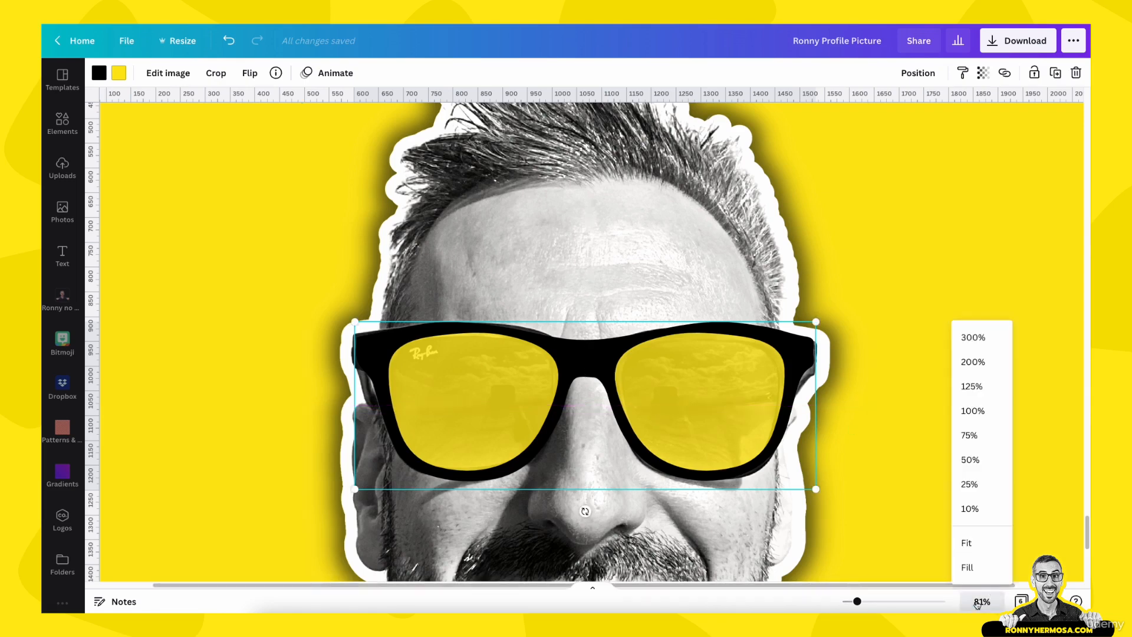
left_click(973, 543)
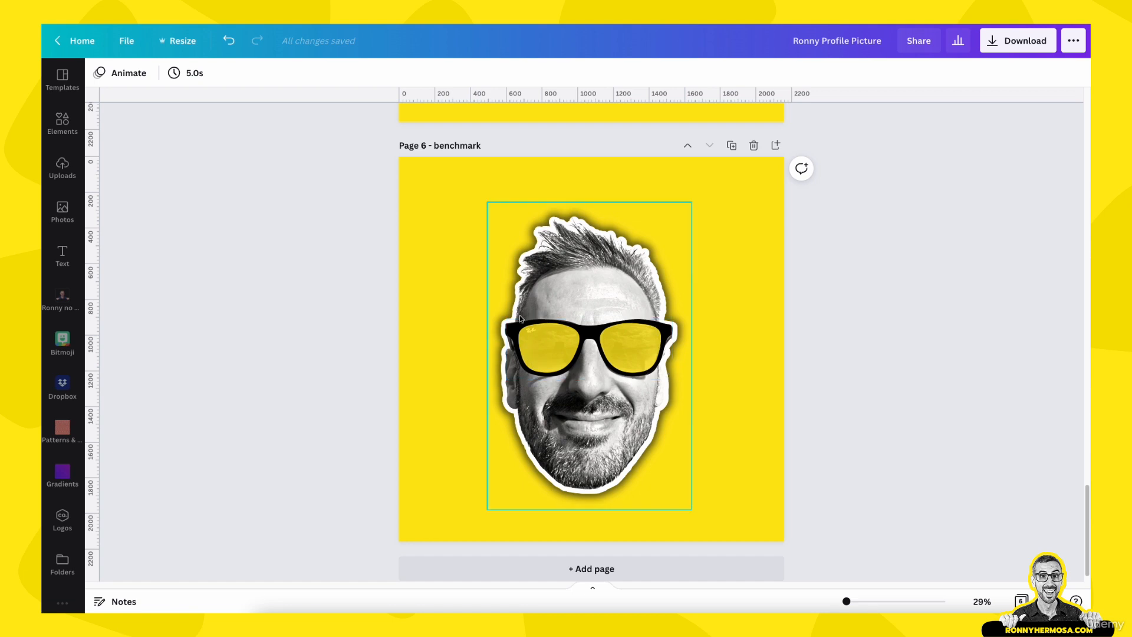
left_click(740, 318)
left_click(877, 337)
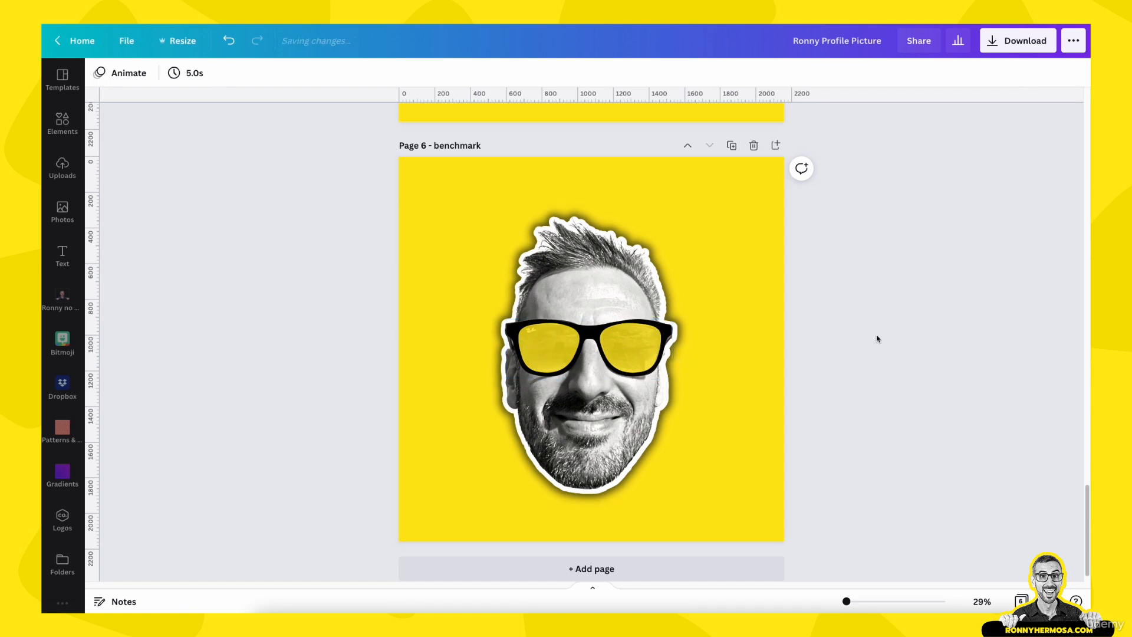
left_click(590, 348)
left_click_drag(589, 401, 590, 406)
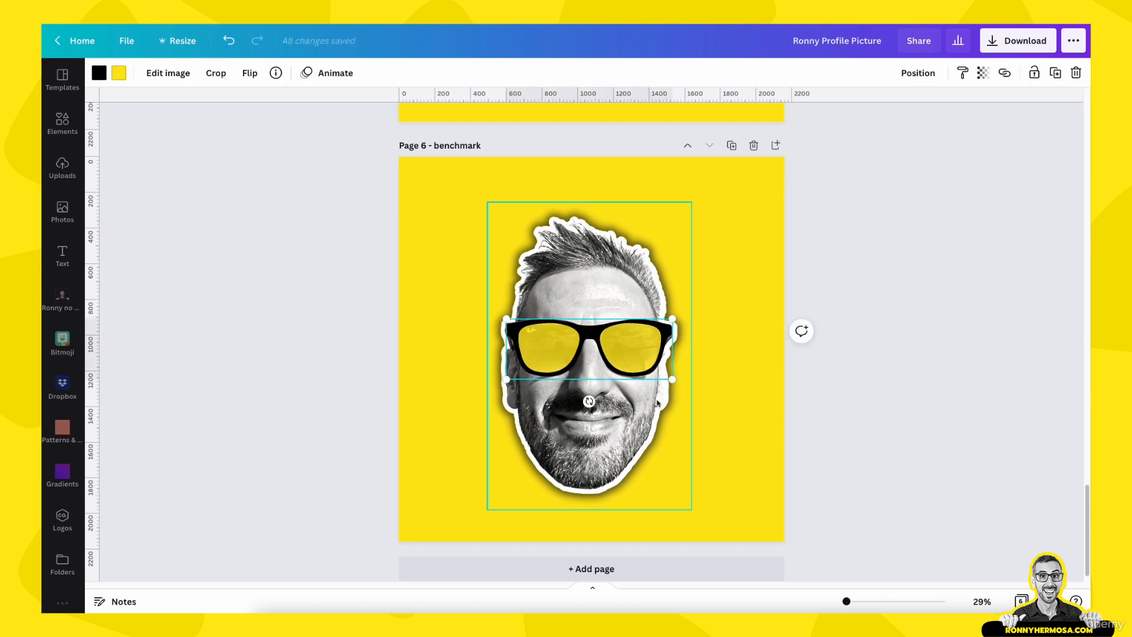
left_click_drag(671, 383, 627, 361)
left_click_drag(591, 404, 591, 404)
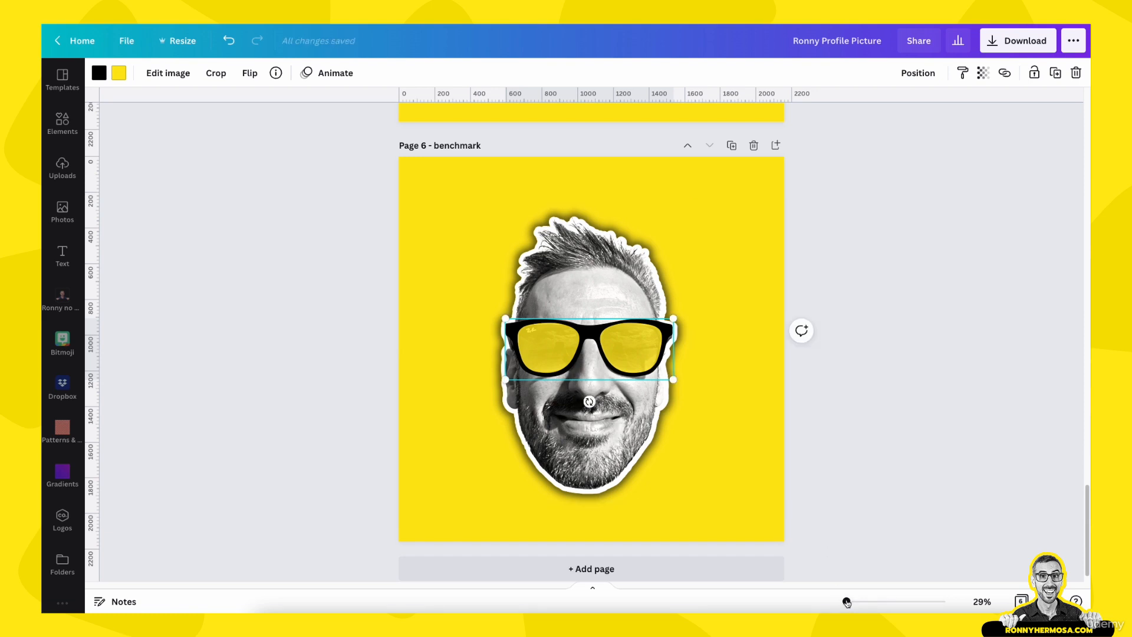
Nudge the sunglasses in small steps until they sit exactly over the eyes
left_click_drag(847, 602, 855, 602)
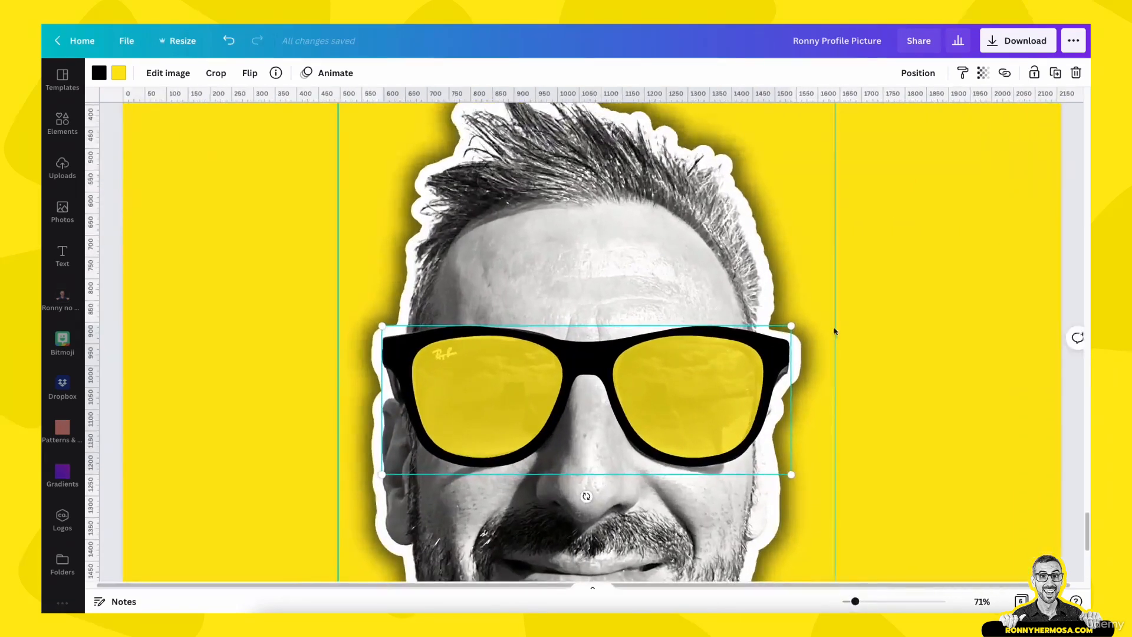
left_click(943, 257)
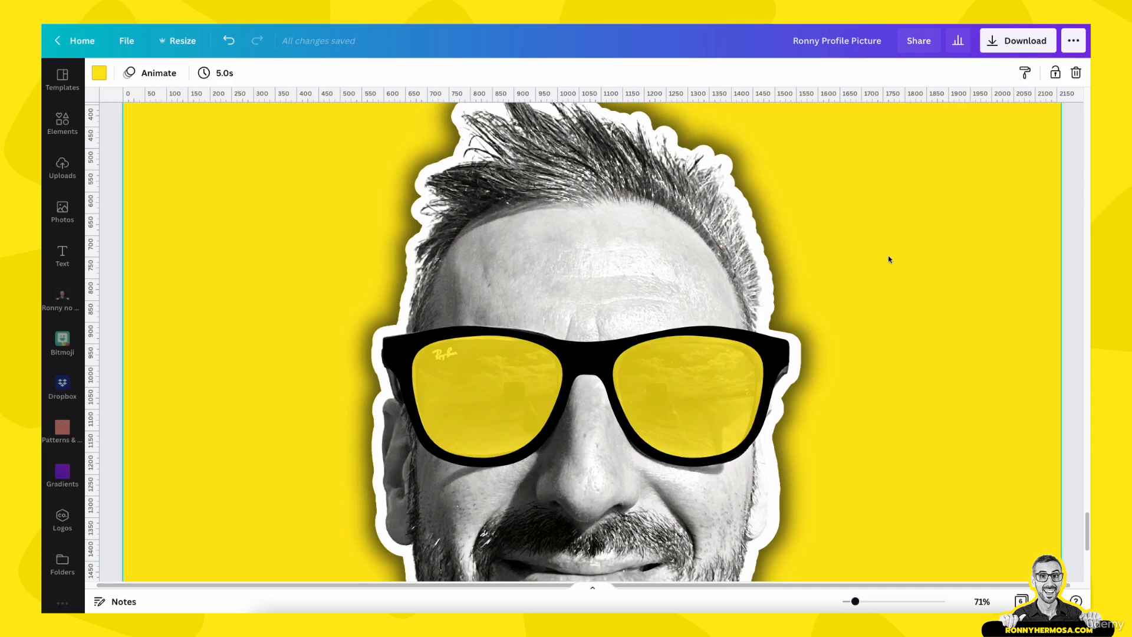
left_click(637, 379)
key("Down")
key("Down")
key("Down")
key("Down")
key("Down")
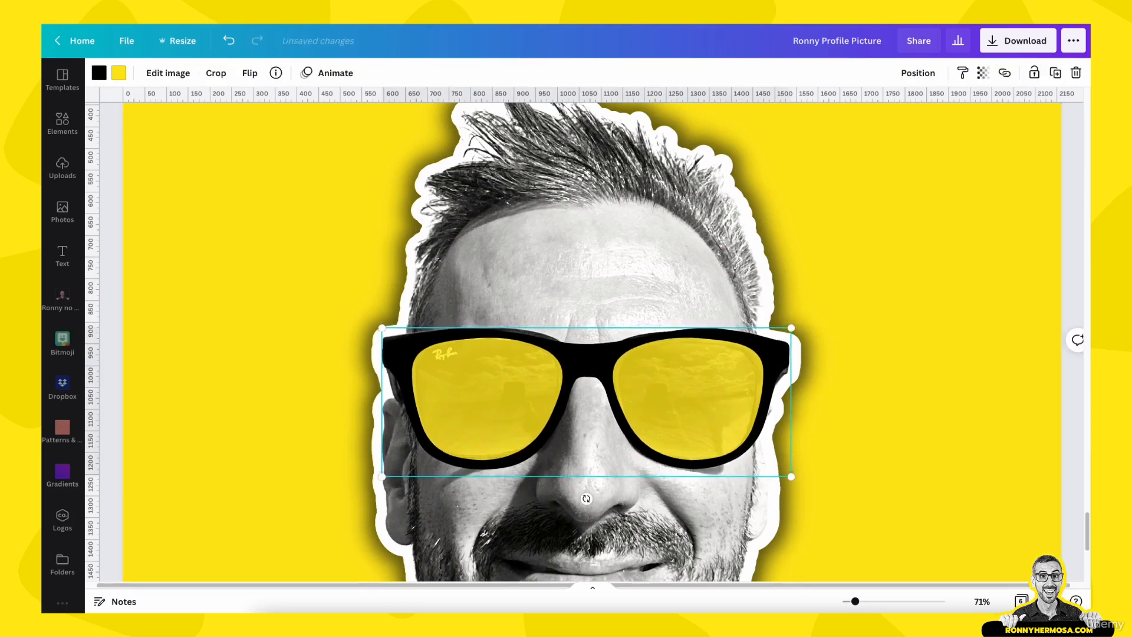
key("Up")
key("Up")
key("Up")
key("Left")
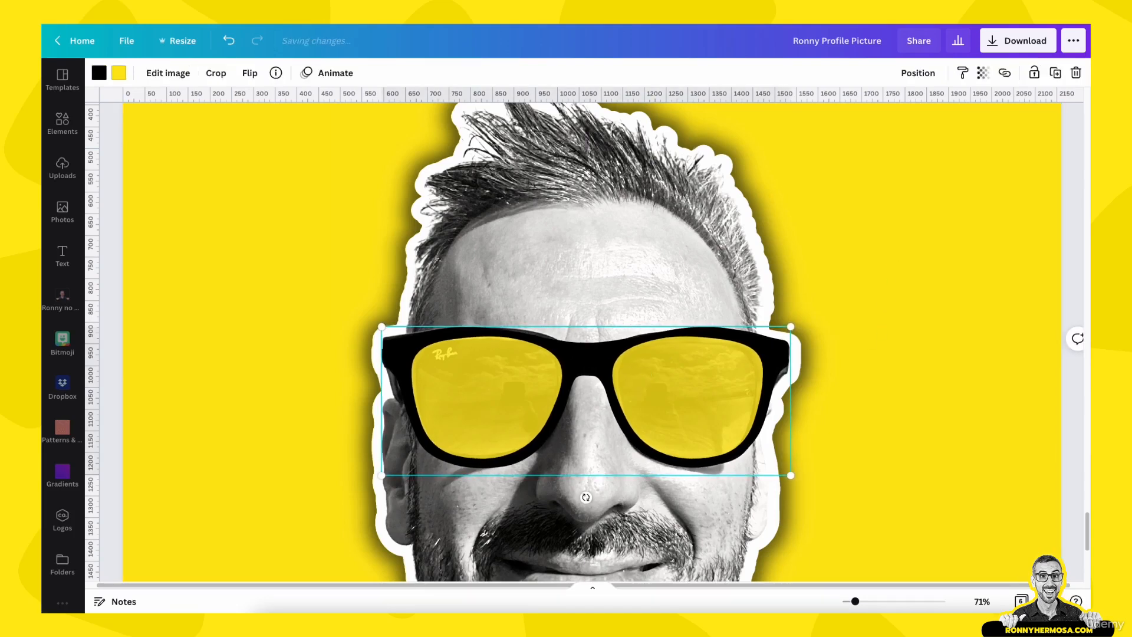
key("Right")
key("Left")
key("Down")
key("Down")
key("Down")
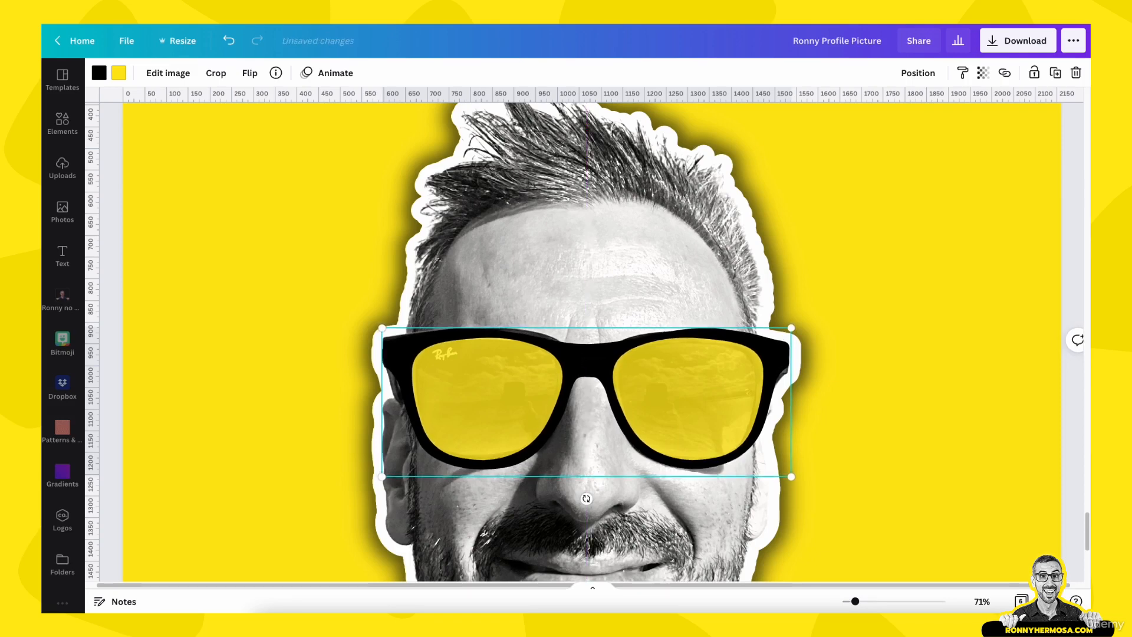
Shift the sunglasses slightly left and down so they line up with the eyes
key("Up")
scroll(640, 419, "down", 1)
left_click(901, 344)
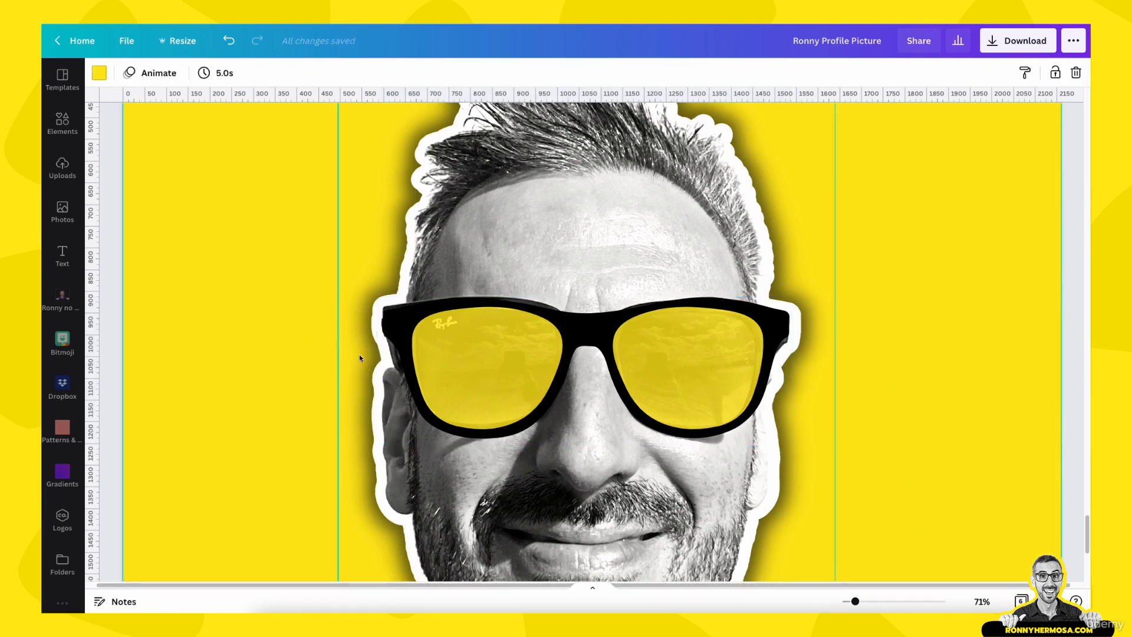
left_click(512, 352)
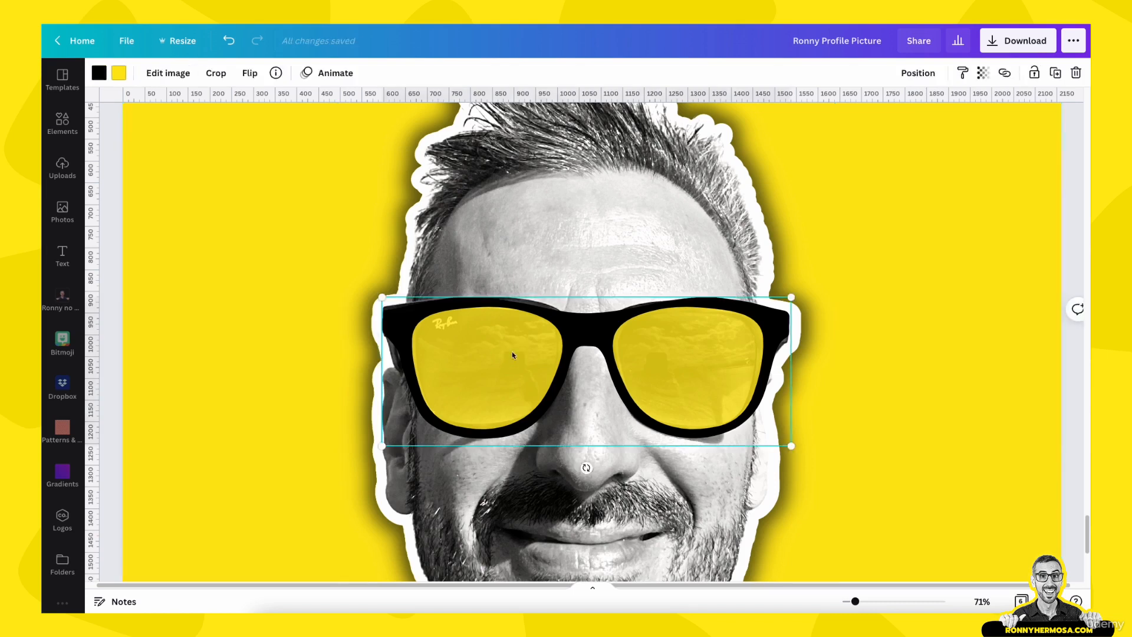
key("Left")
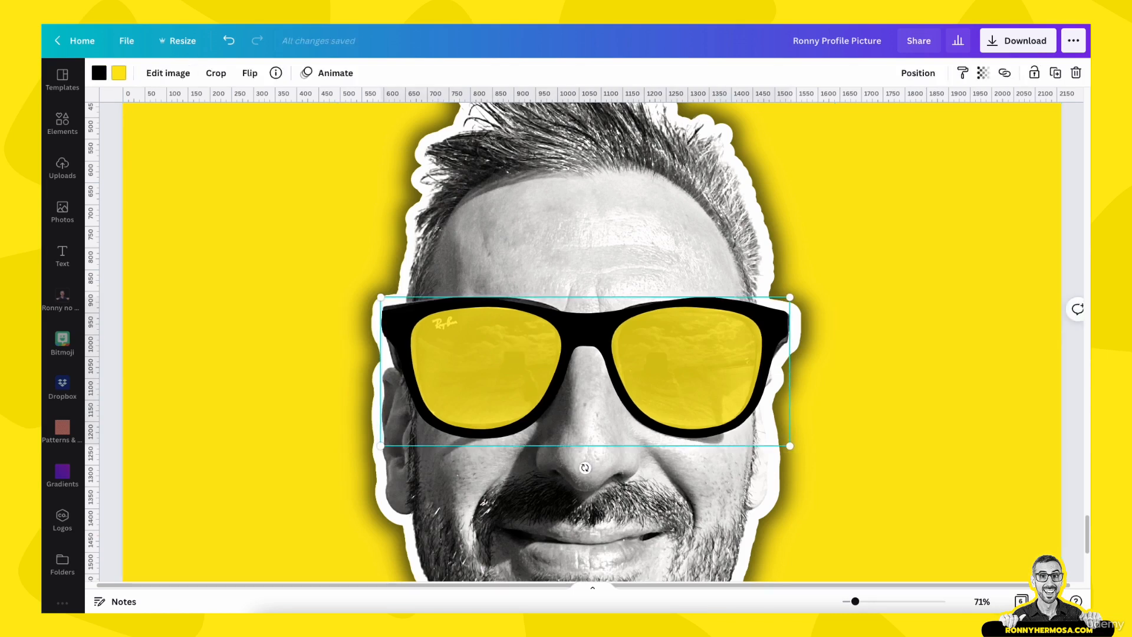
key("Down")
key("Down")
key("Down")
key("Down")
key("Down")
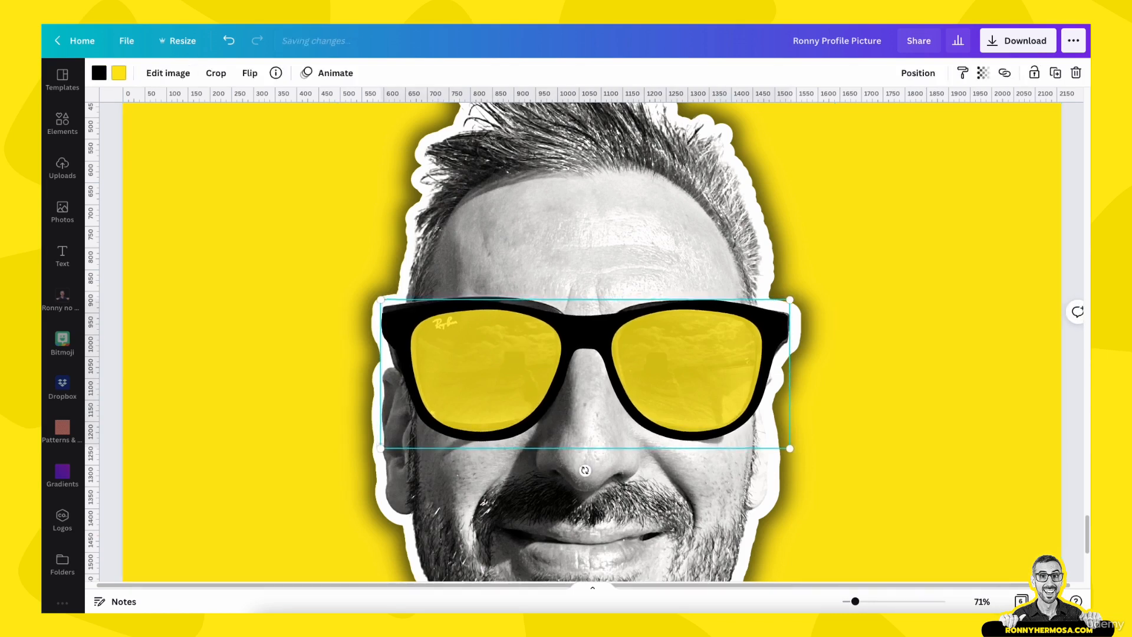
key("Up")
key("Up")
key("Up")
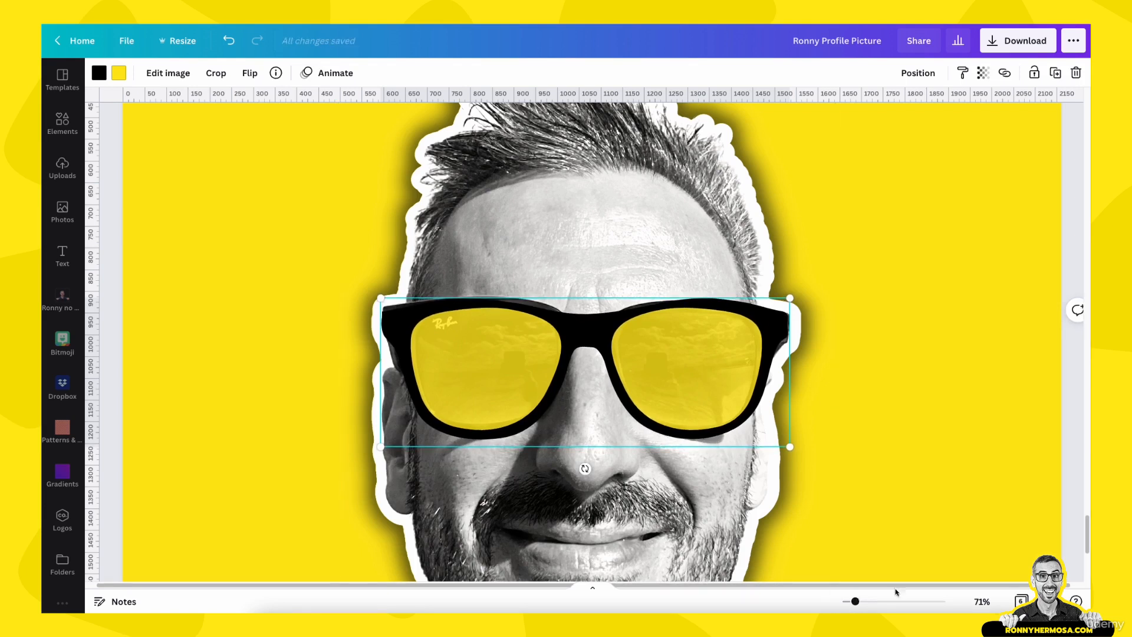
Group the face and sunglasses on the fitted page and tilt the group slightly
left_click(982, 601)
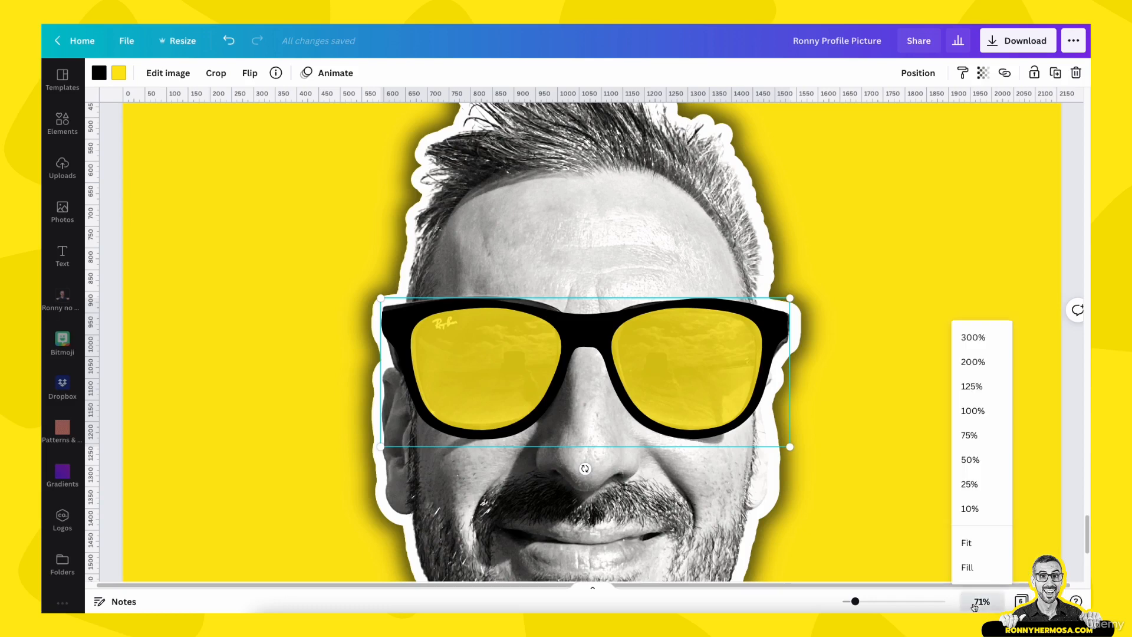
left_click(977, 543)
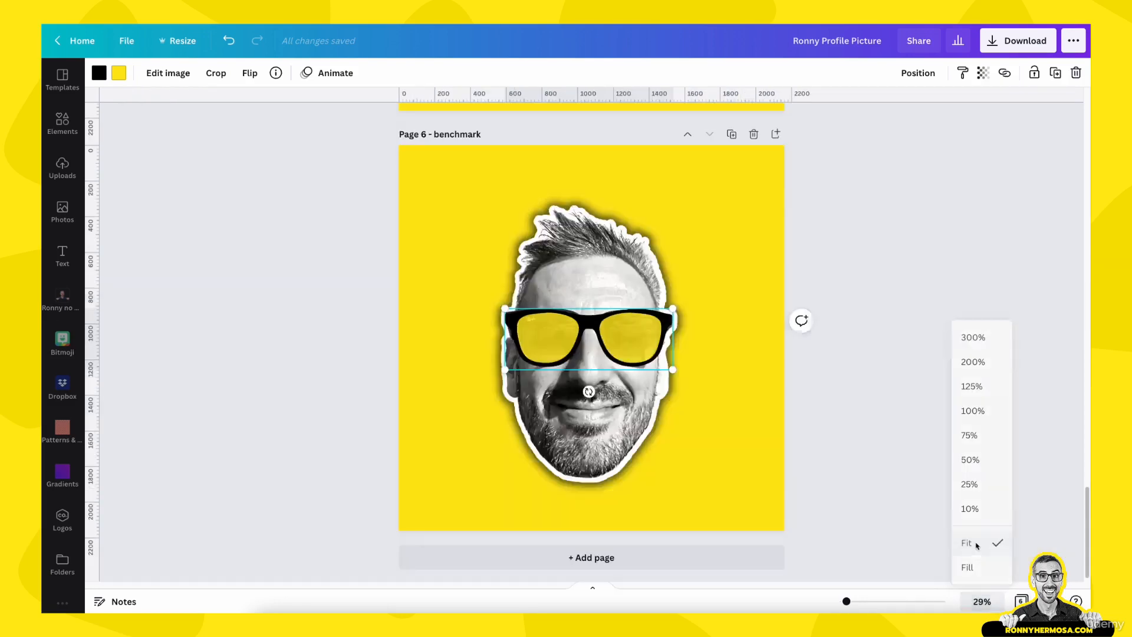
left_click(940, 440)
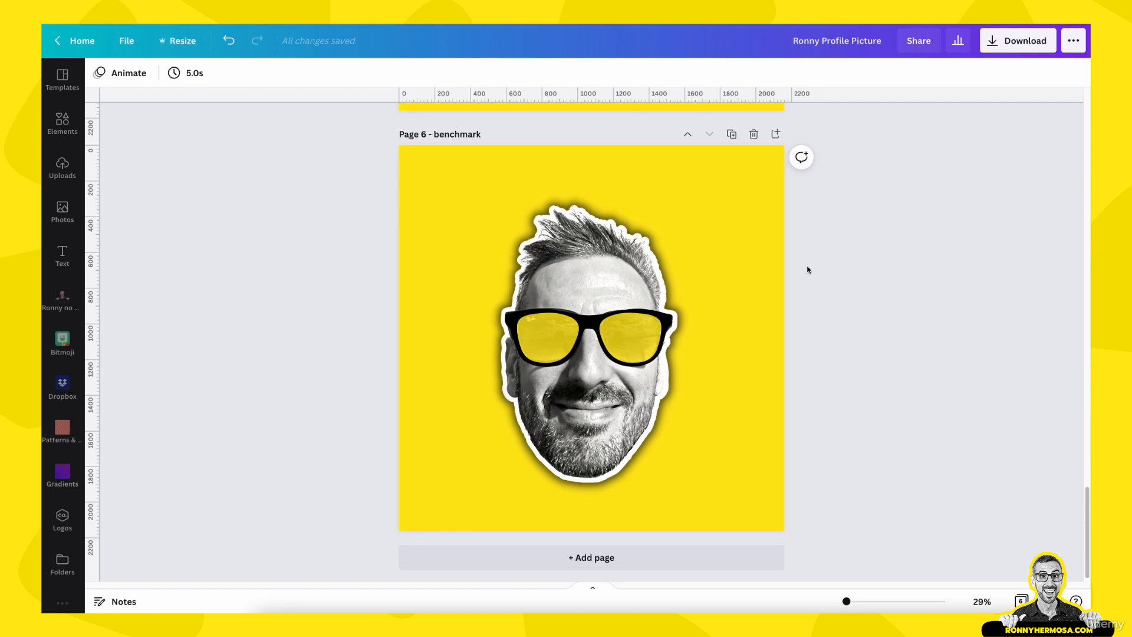
left_click_drag(258, 177, 971, 561)
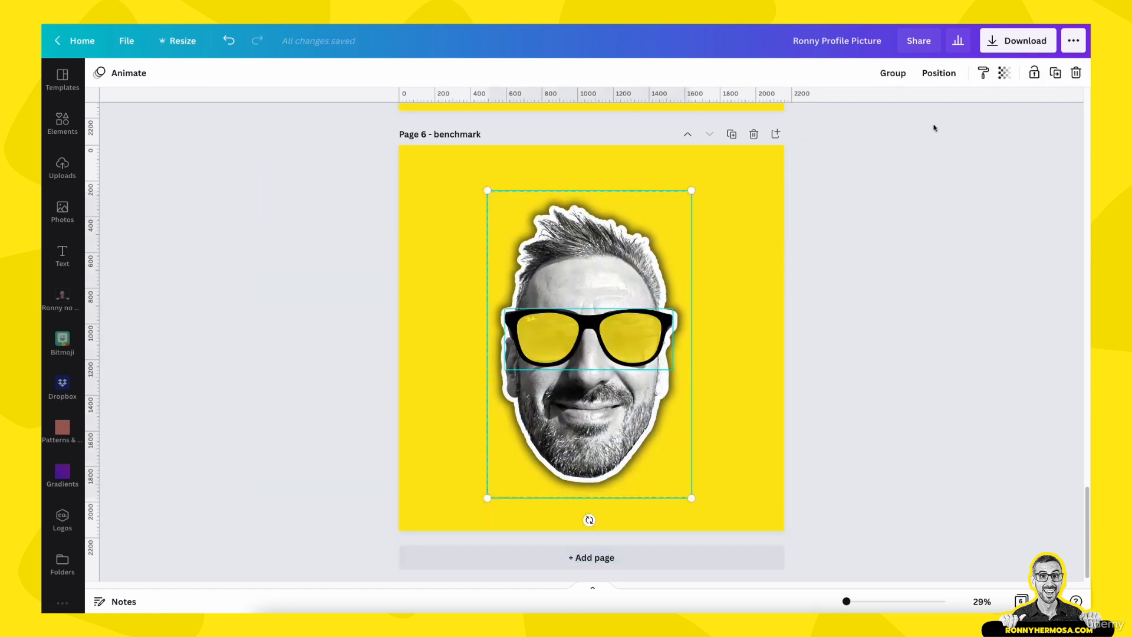
left_click(900, 77)
mouse_move(574, 383)
left_mouse_down()
mouse_move(624, 362)
mouse_move(571, 397)
mouse_move(574, 357)
mouse_move(569, 377)
left_mouse_up()
left_click_drag(591, 514, 591, 517)
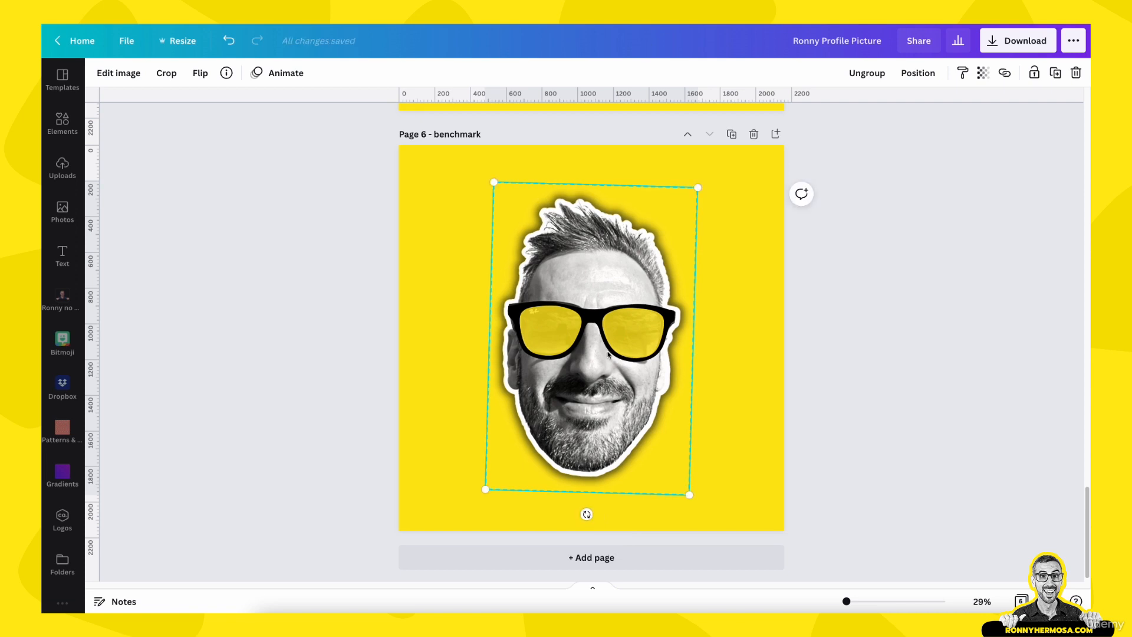
left_click(845, 347)
Rename page 6 as Final photo
scroll(767, 477, "down", 1)
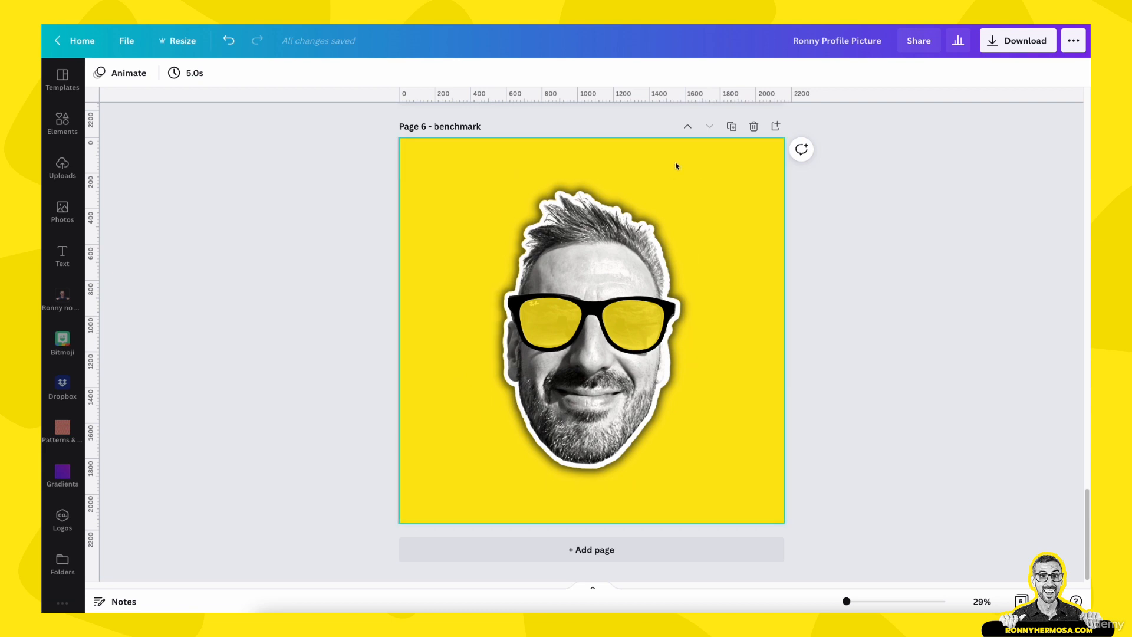
double_click(450, 126)
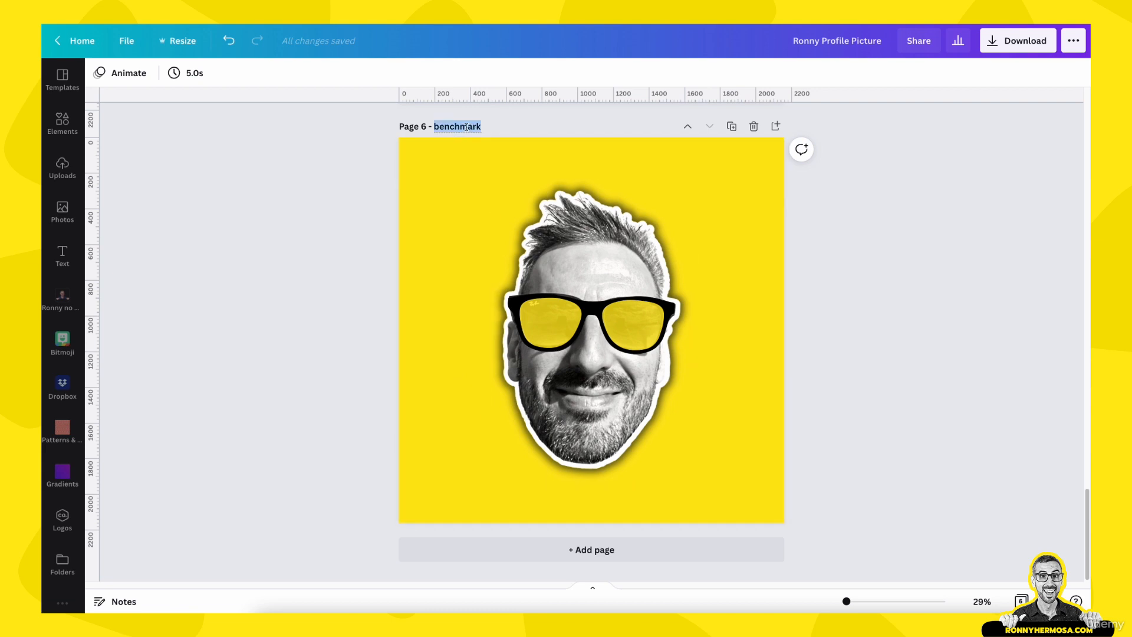
type("Final photo")
Duplicate the page and rename the copy alternate final (pattern BG)
left_click(731, 127)
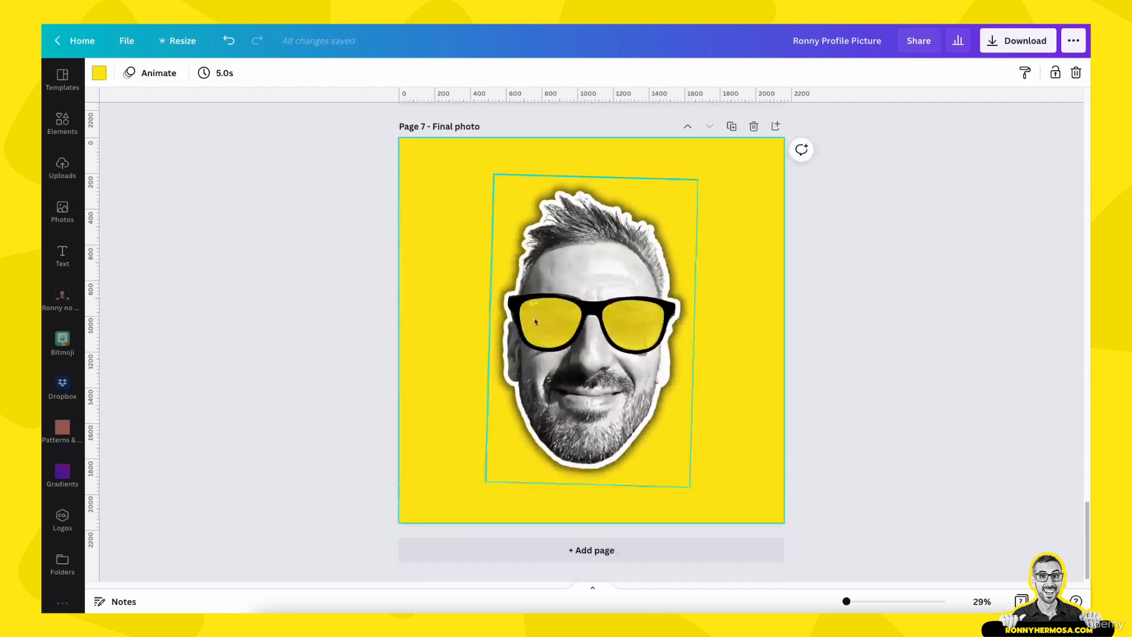
triple_click(486, 128)
type("alternate fian")
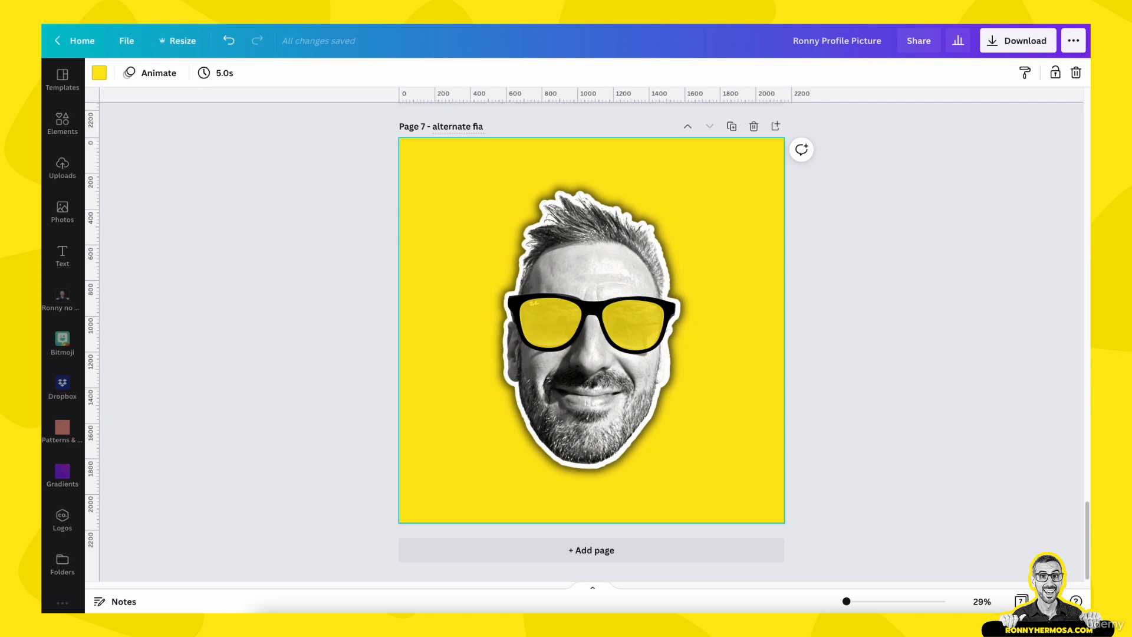
key("BackSpace")
type("nal (pattern BG)")
key("Return")
Add a full-page image grid behind the face
left_click(62, 563)
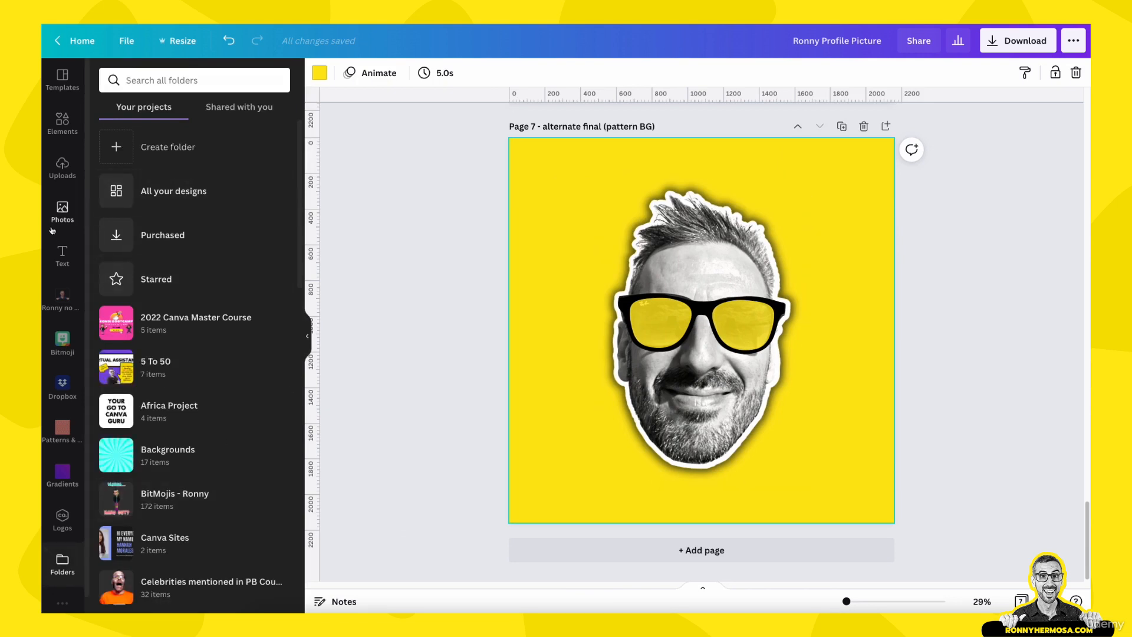
left_click(62, 122)
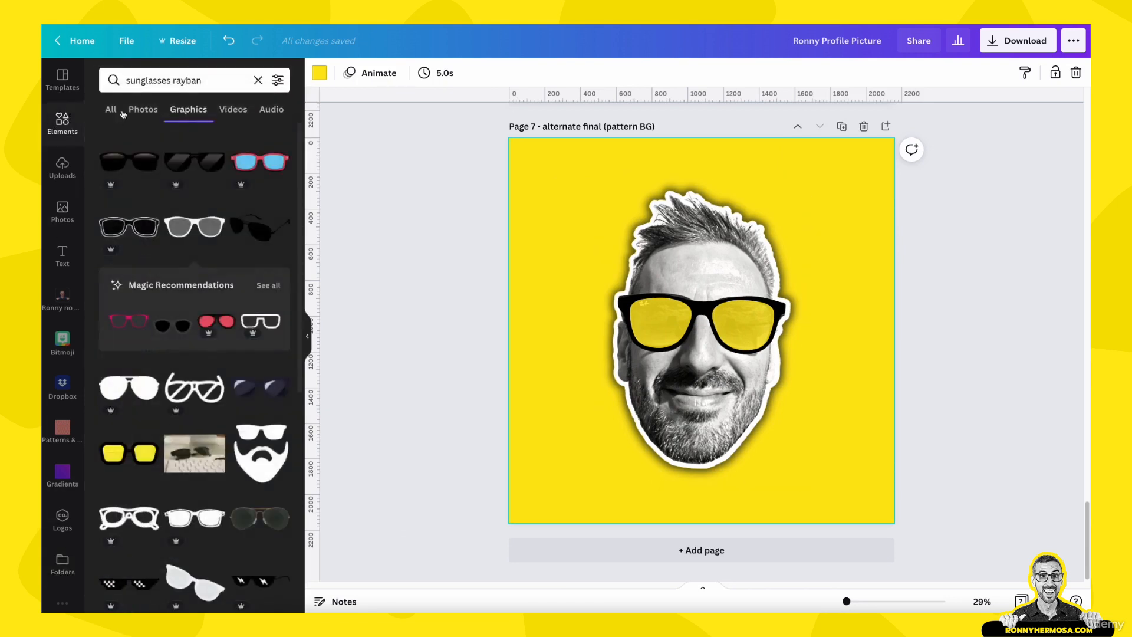
left_click(261, 82)
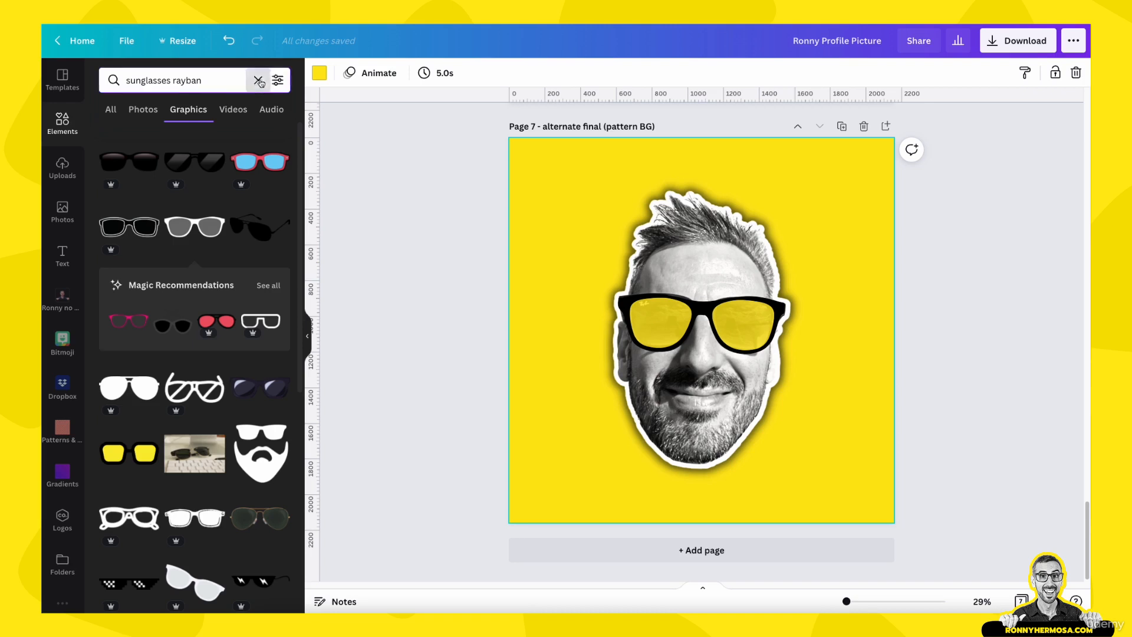
scroll(161, 504, "down", 8)
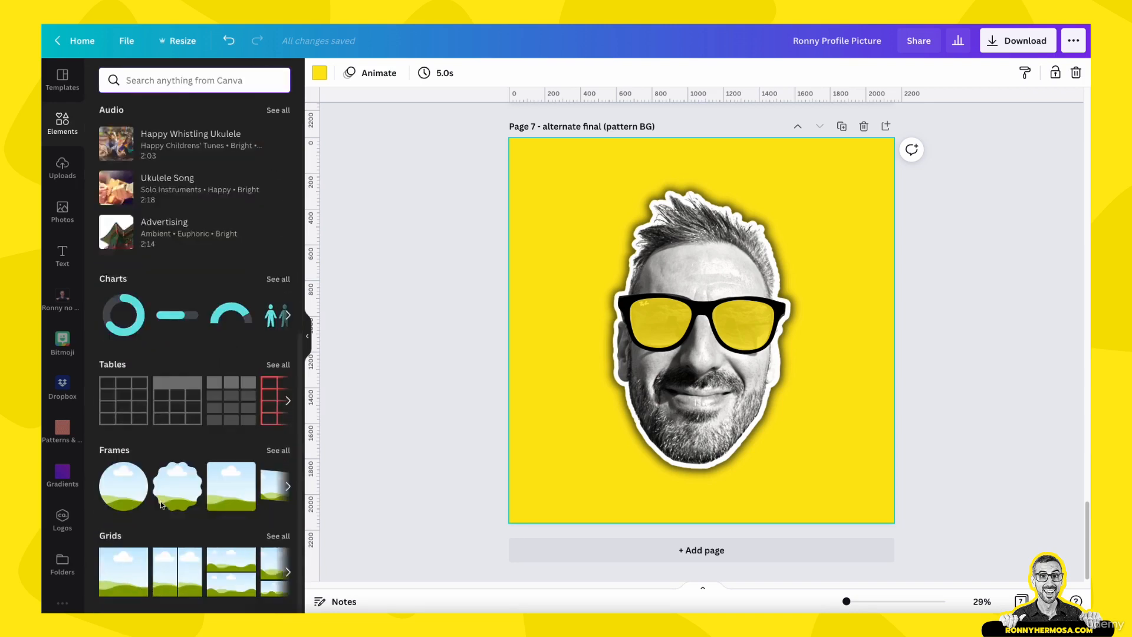
left_click(113, 558)
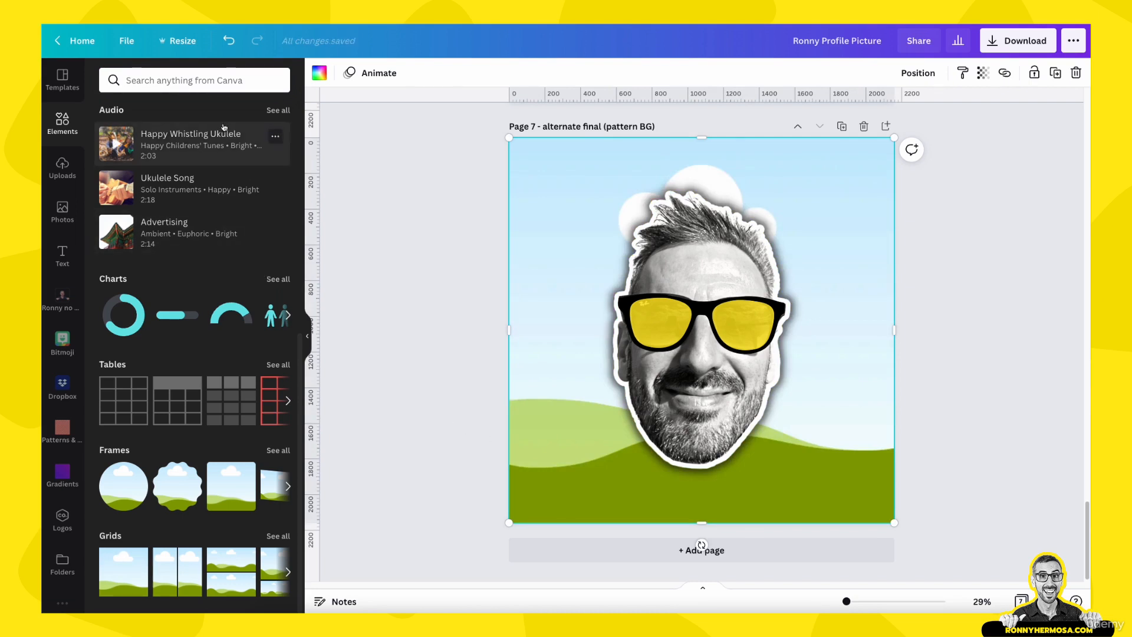
Search photos for yellow pattern background and apply a yellow sunburst photo as the page background
scroll(177, 118, "up", 8)
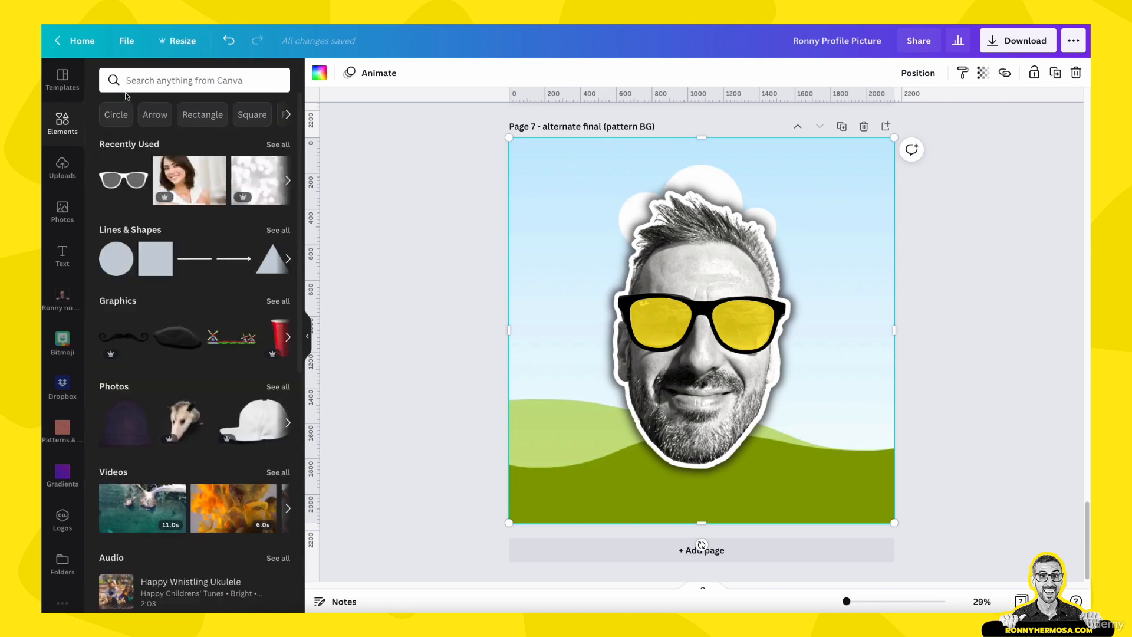
left_click(158, 79)
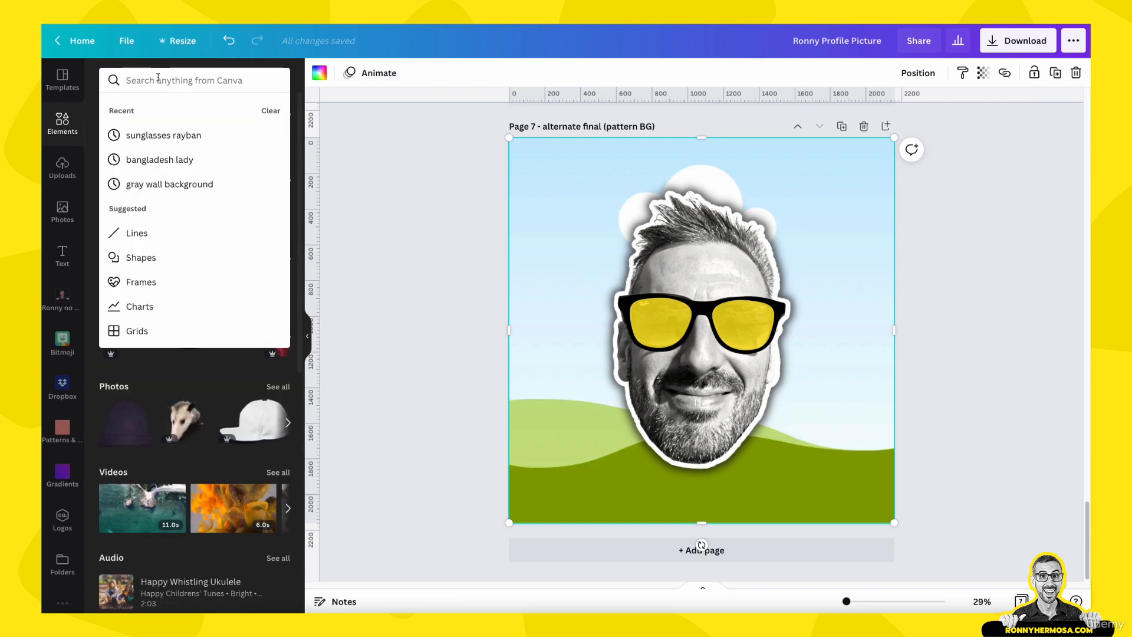
type("yellow")
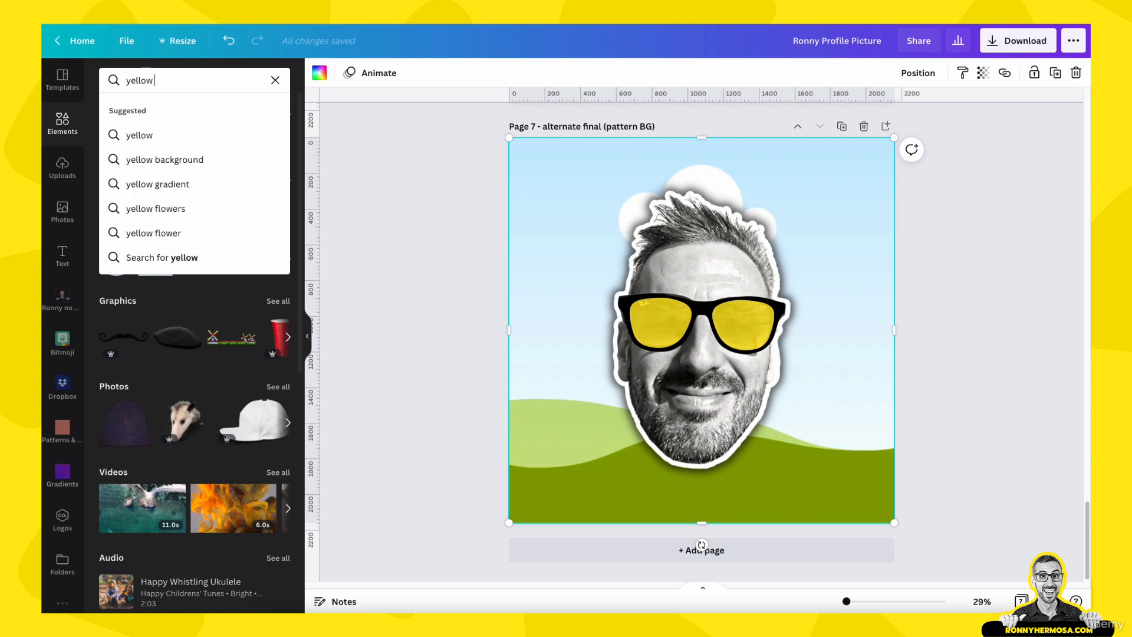
type(" pattern b")
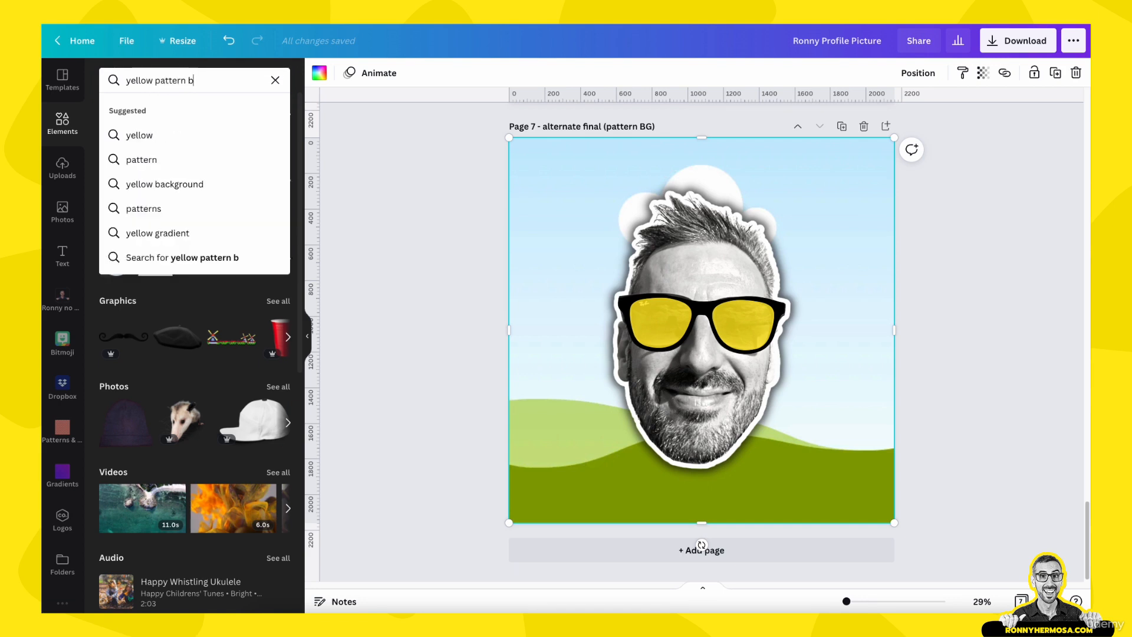
type("ackground")
key("Return")
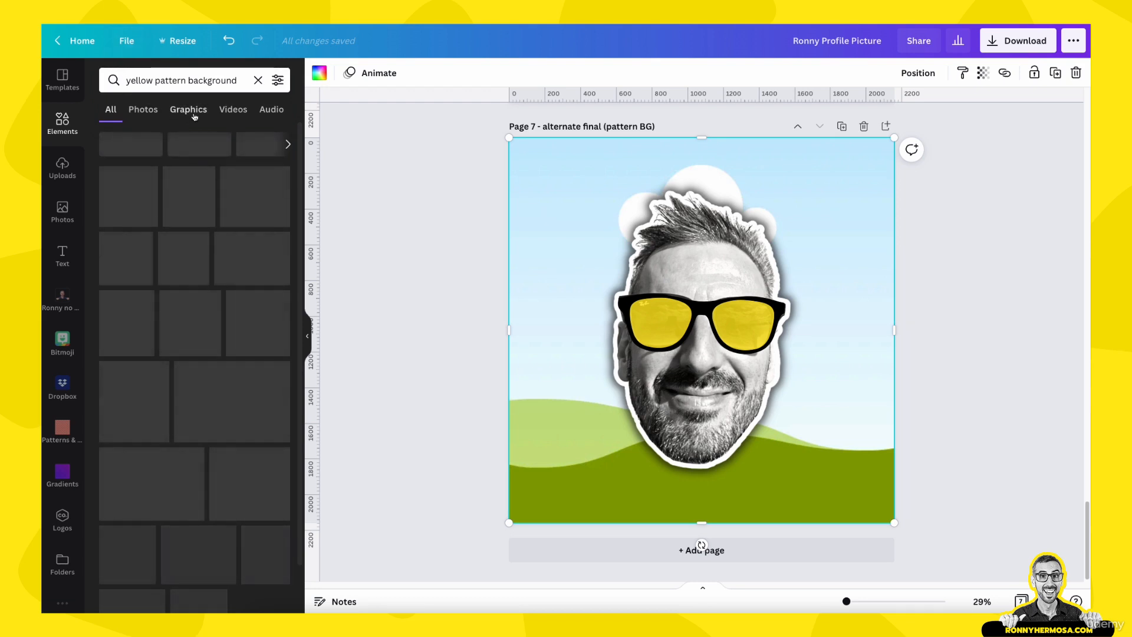
left_click(143, 110)
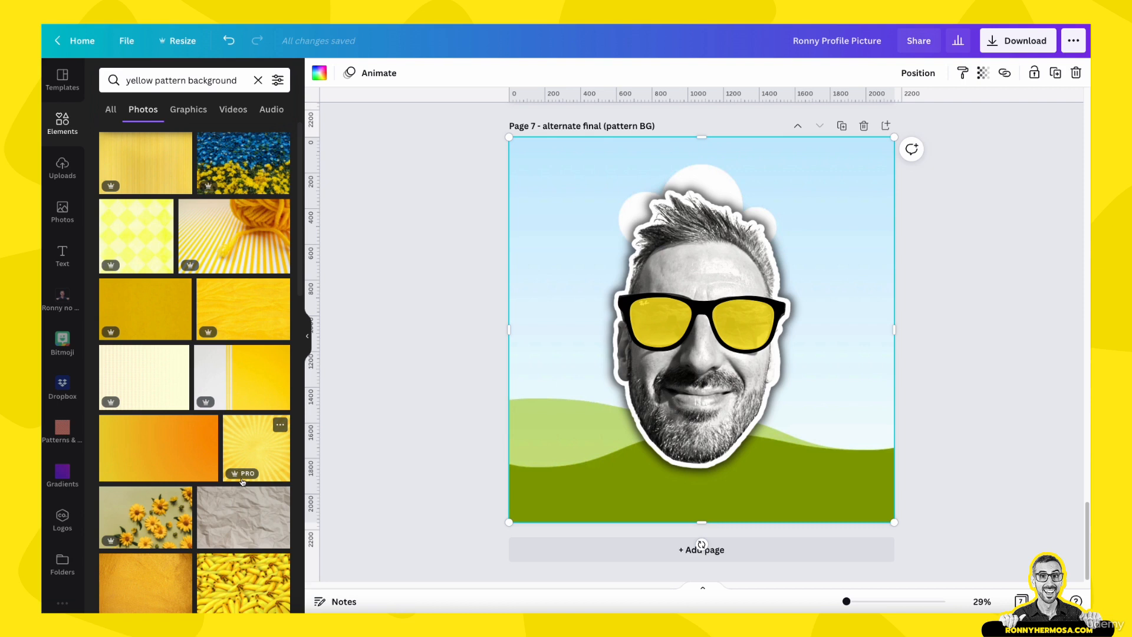
left_click_drag(250, 438, 554, 217)
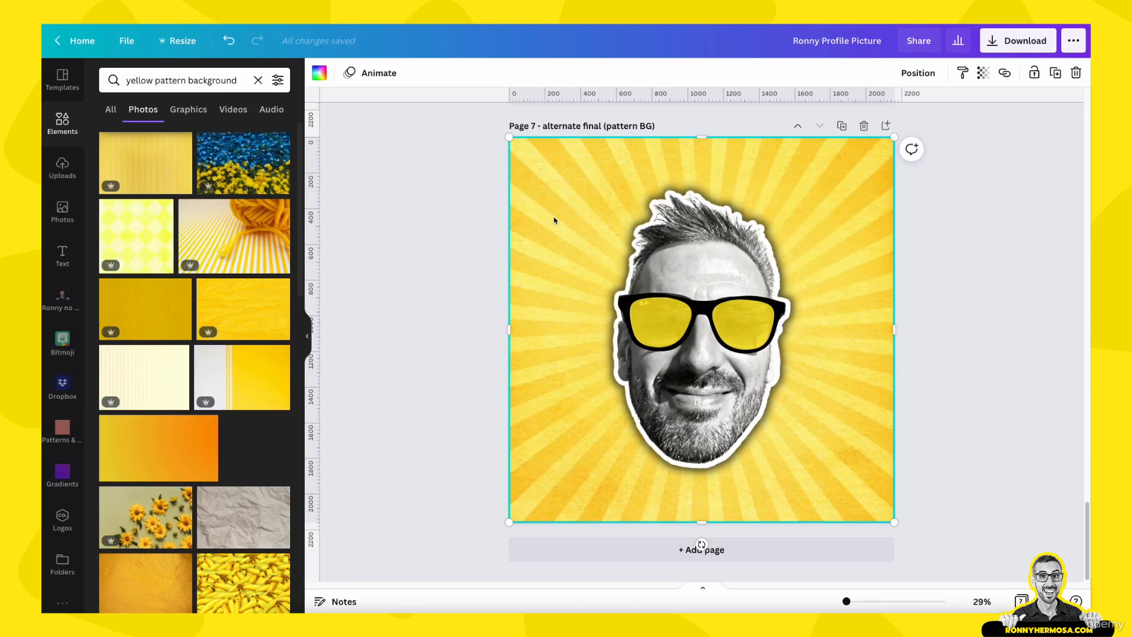
Duplicate the page and replace the copy's background with a yellow fabric-texture photo
left_click(842, 125)
left_click(549, 274)
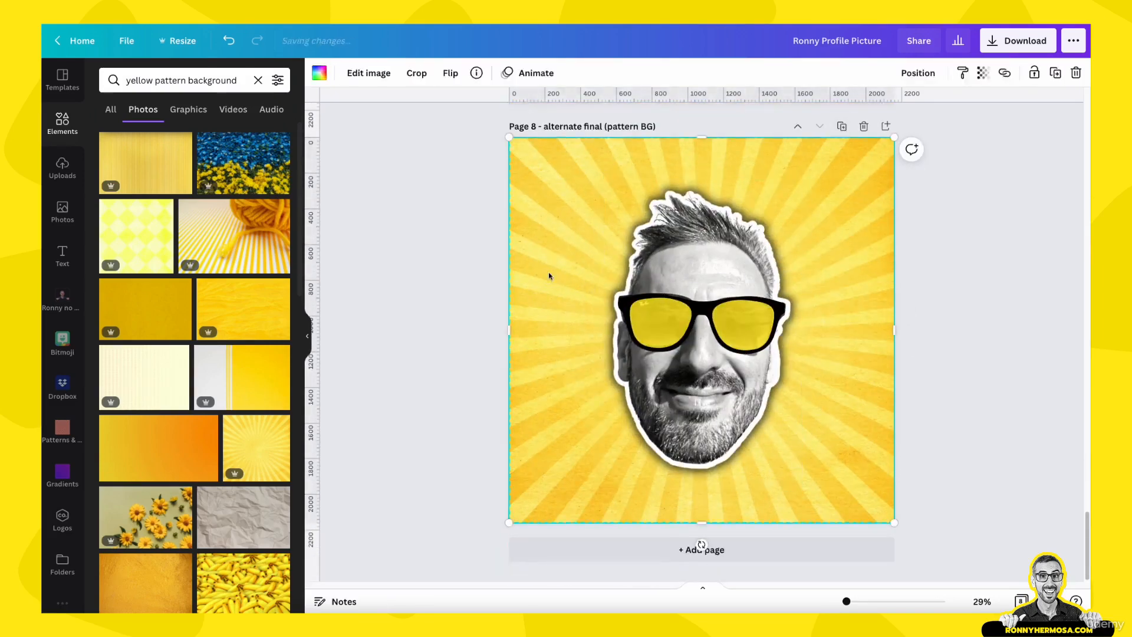
scroll(180, 531, "down", 1)
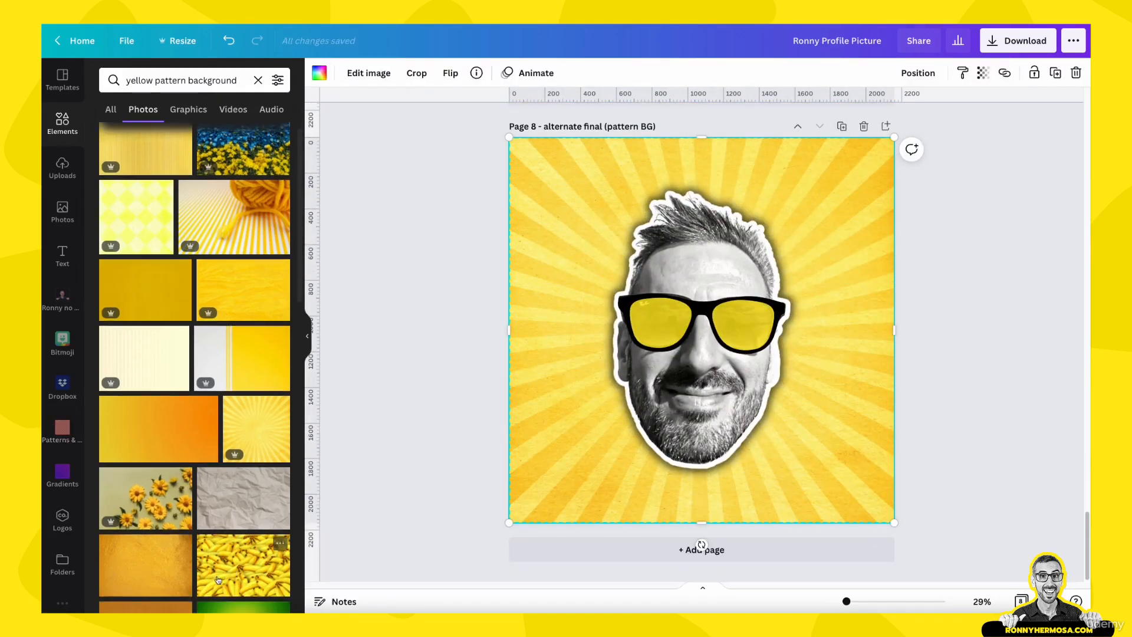
left_click_drag(280, 546, 220, 554)
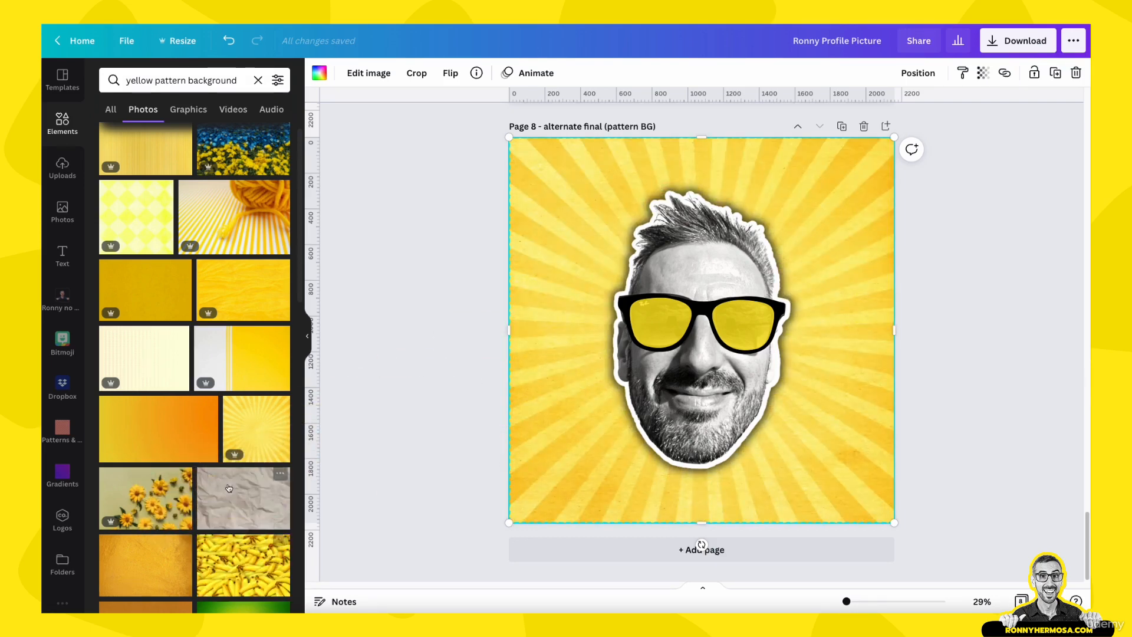
mouse_move(239, 489)
left_mouse_down()
mouse_move(390, 338)
mouse_move(537, 235)
mouse_move(304, 493)
mouse_move(242, 491)
left_mouse_up()
left_click_drag(132, 430, 260, 472)
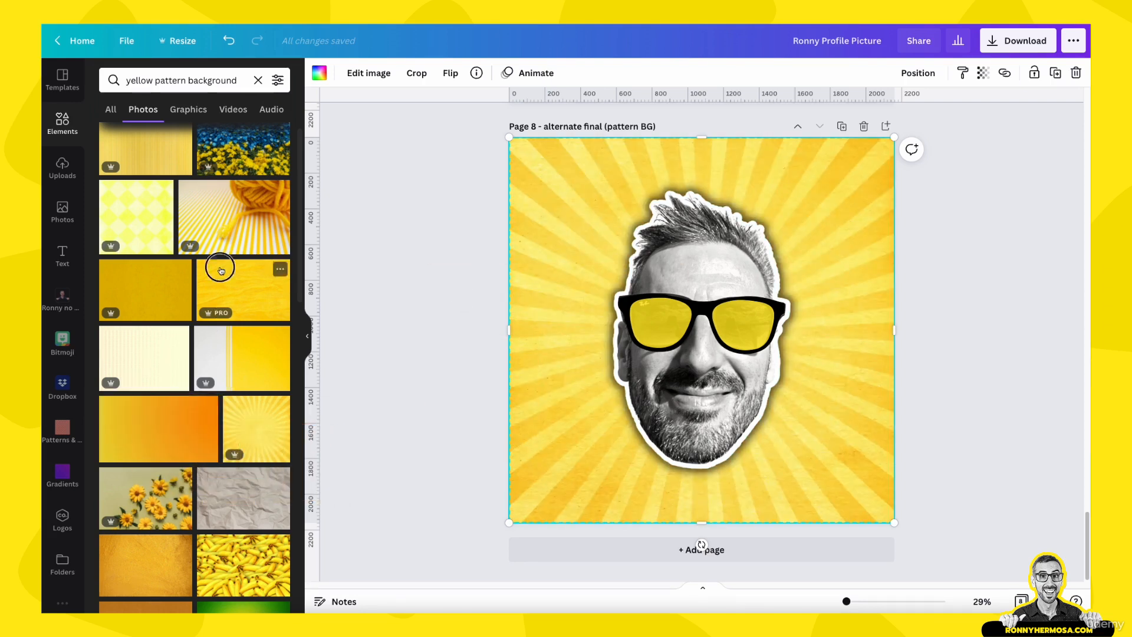
left_click_drag(220, 271, 528, 207)
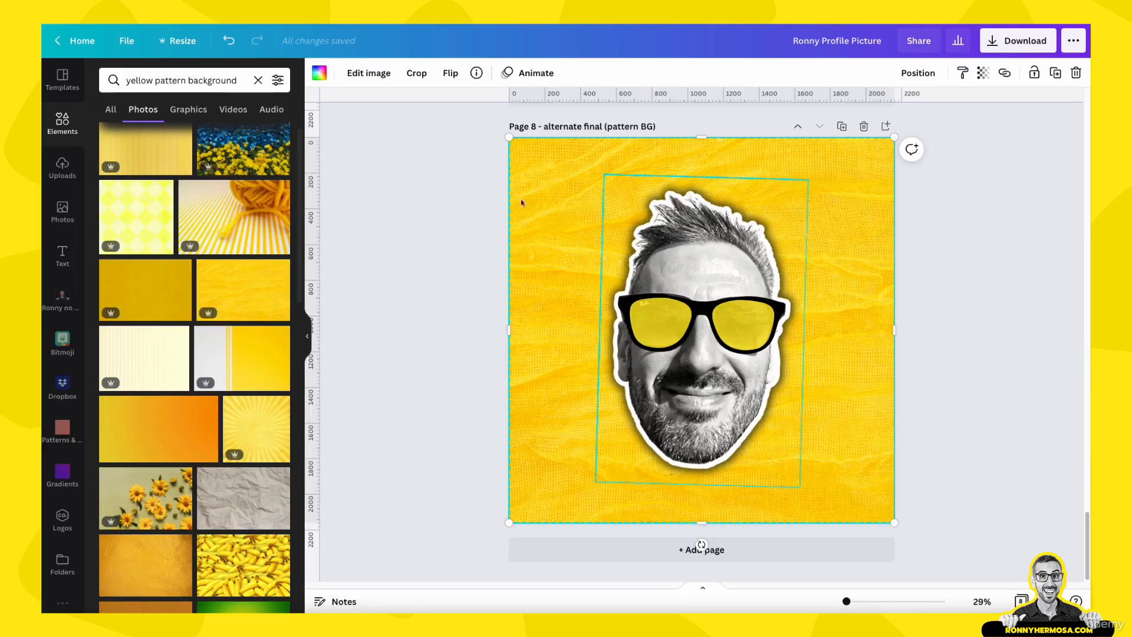
Adjust the background photo, setting brightness to 10 and contrast to 5
left_click(478, 233)
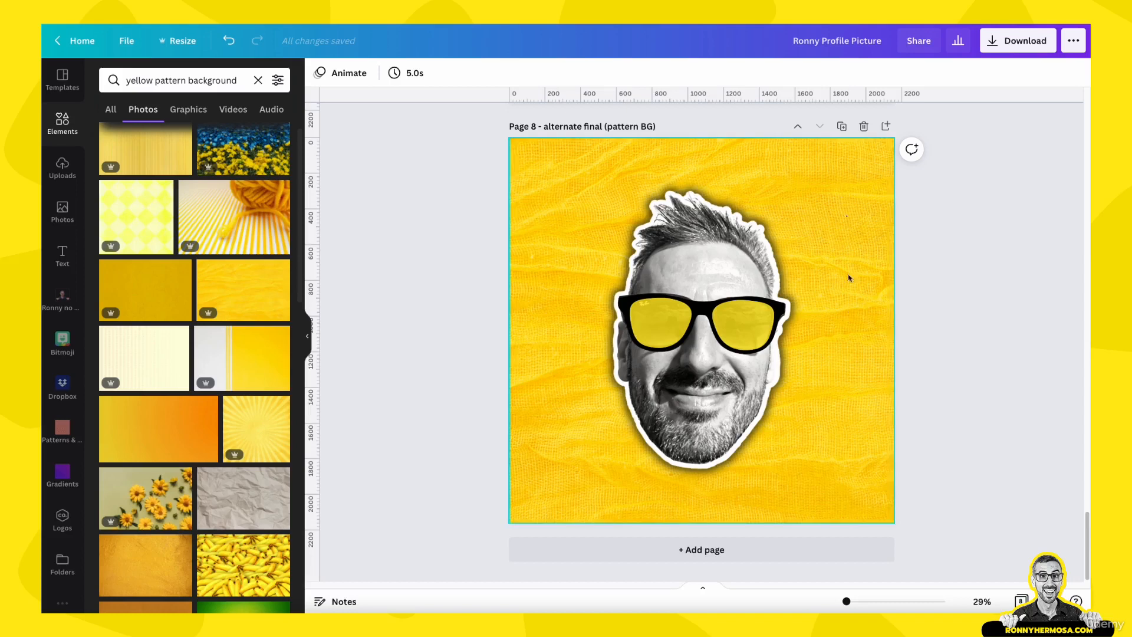
left_click(553, 205)
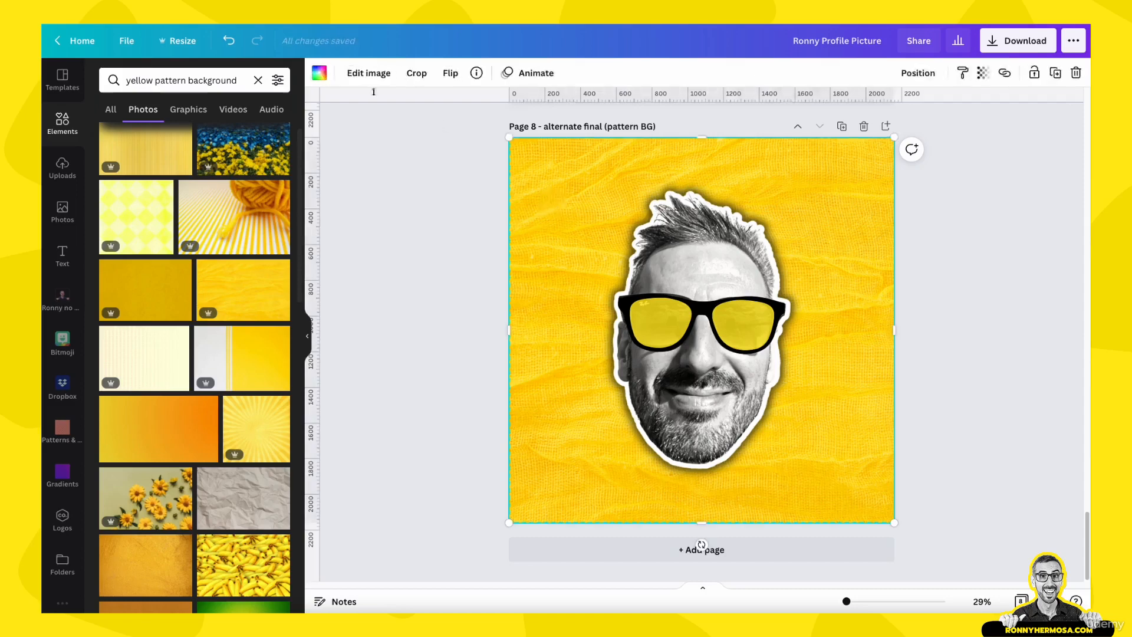
left_click(361, 78)
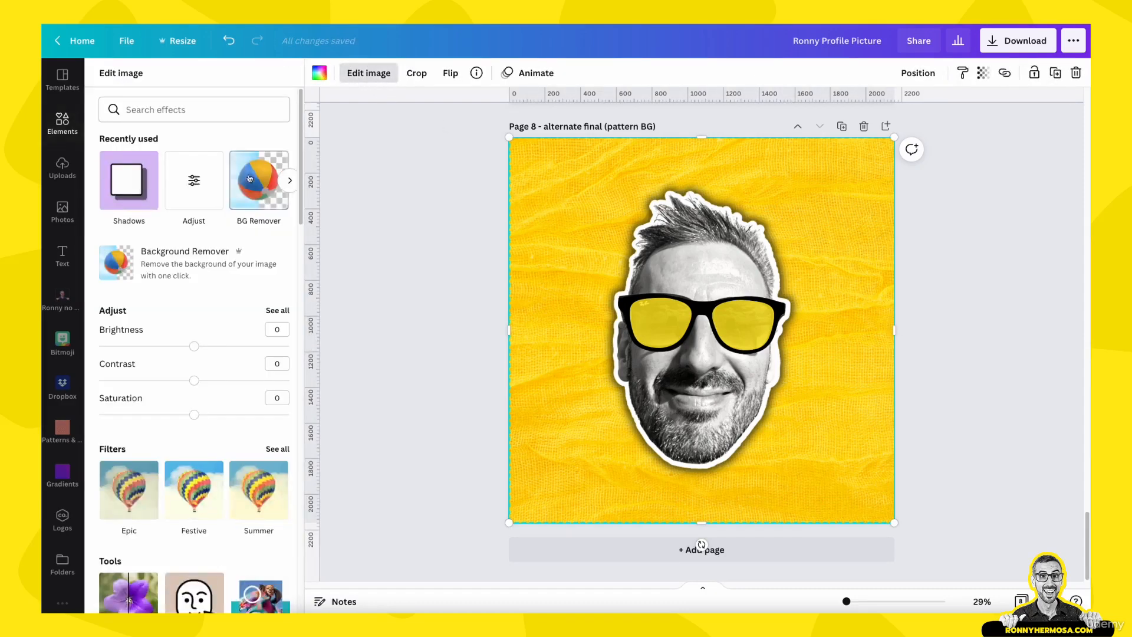
left_click(192, 186)
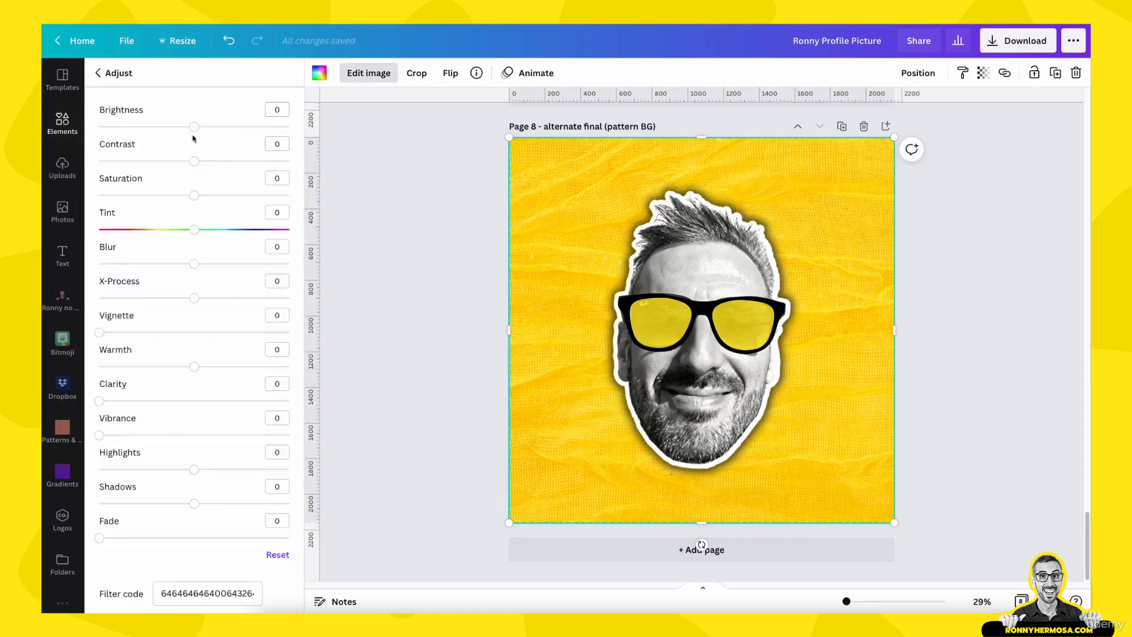
left_click_drag(194, 127, 199, 164)
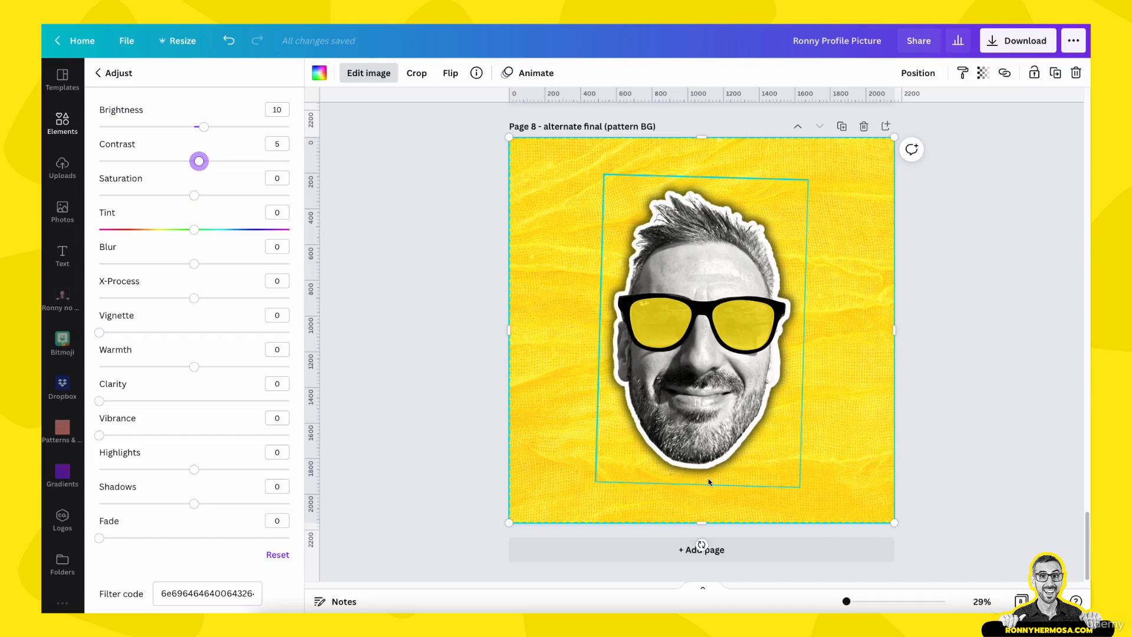
Scroll through the design pages to compare the plain yellow final photo with the two pattern-background versions
left_click(989, 429)
scroll(989, 429, "up", 1)
scroll(990, 429, "down", 1)
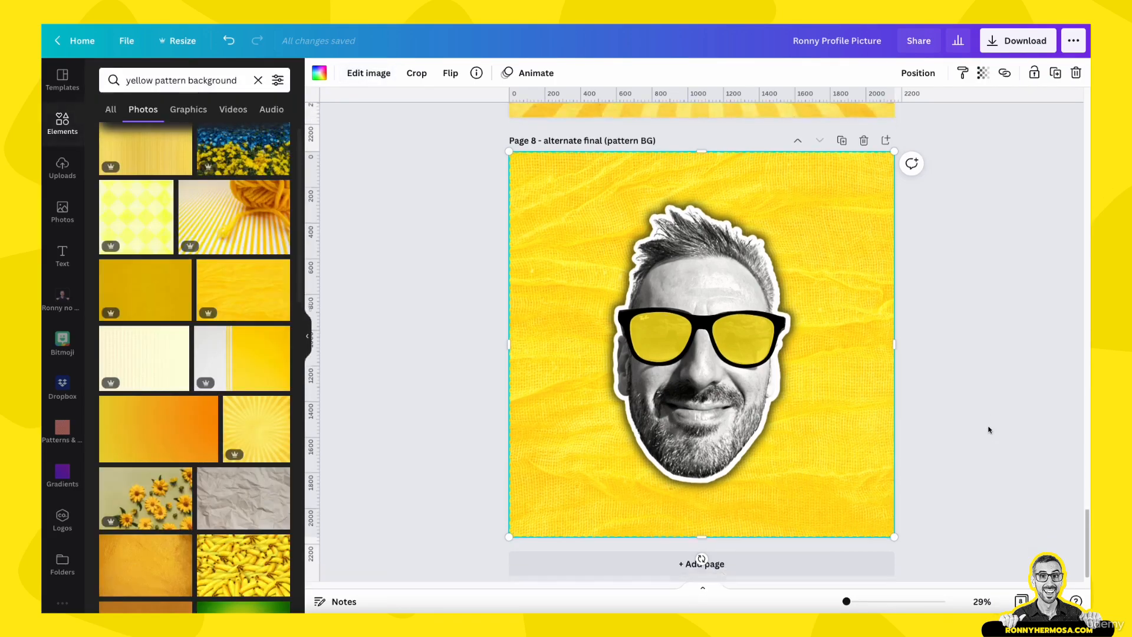
scroll(989, 431, "up", 5)
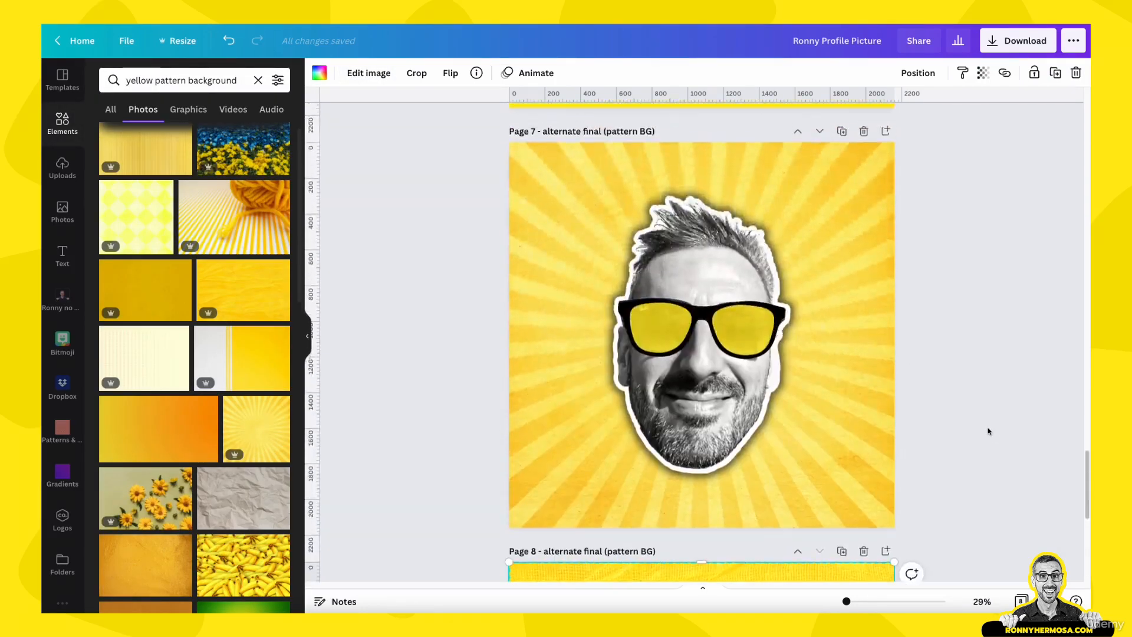
scroll(989, 431, "up", 5)
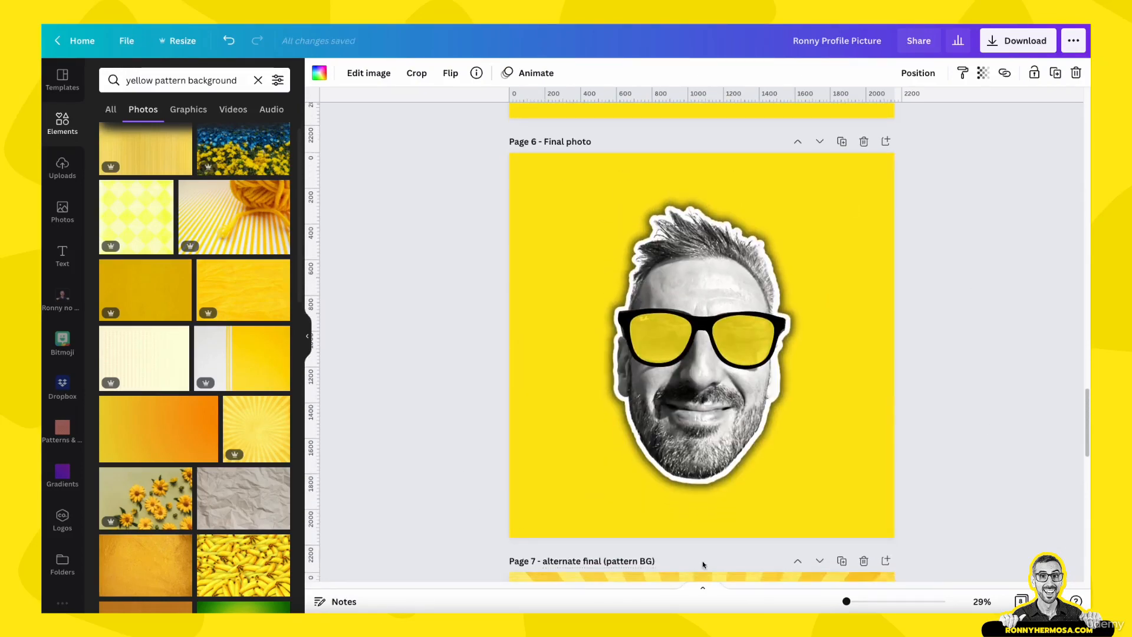
scroll(718, 468, "down", 1)
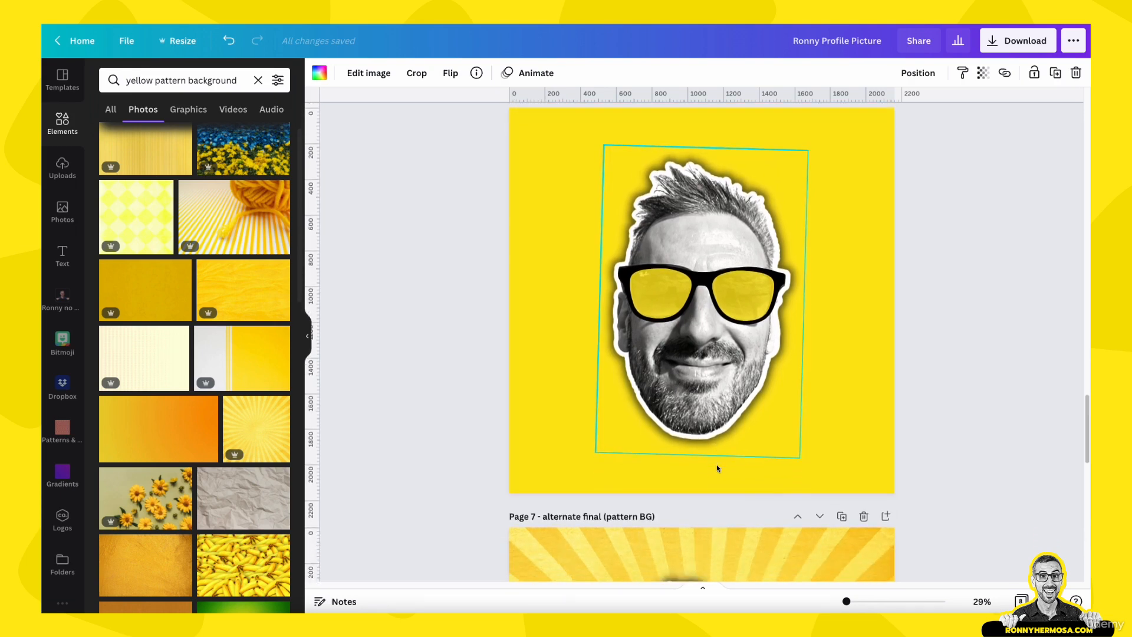
scroll(720, 469, "down", 8)
scroll(723, 485, "down", 10)
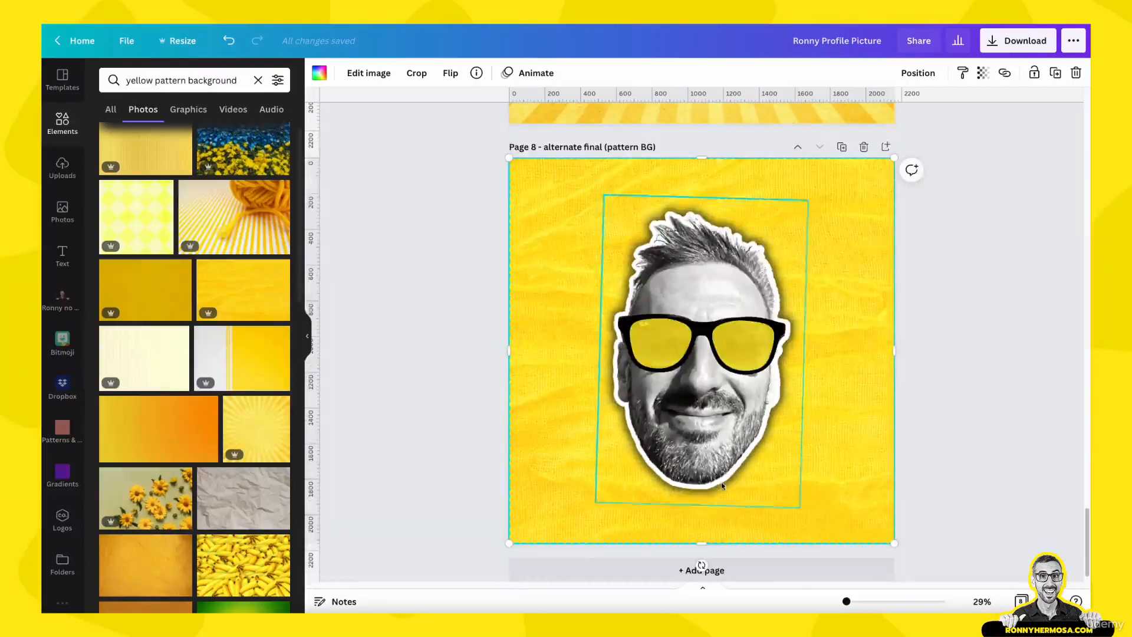
left_click(957, 358)
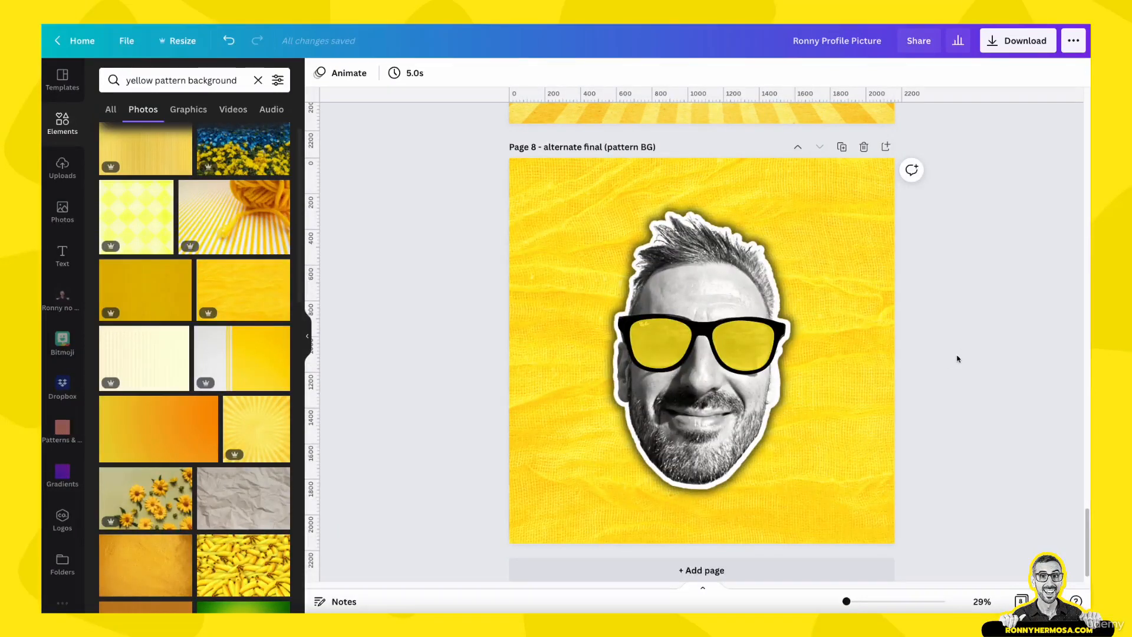